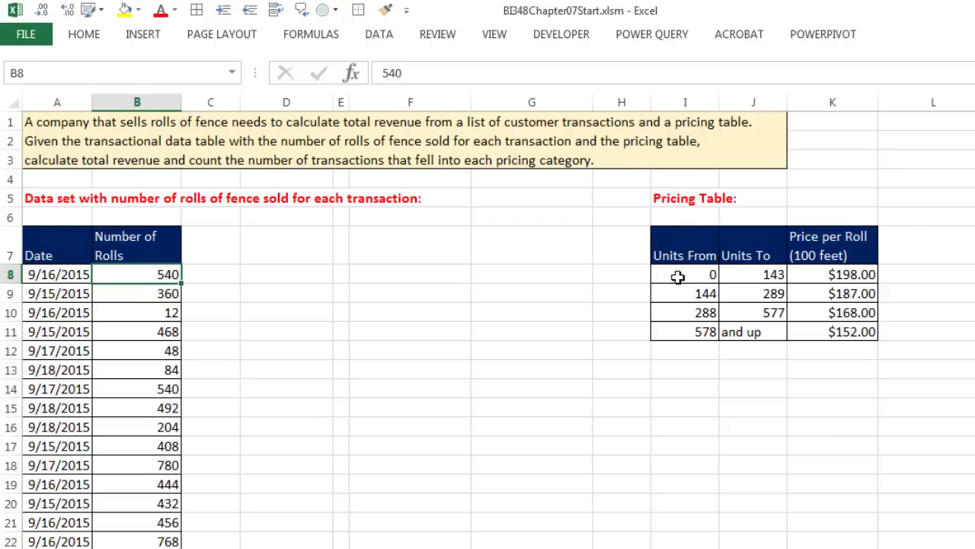
- Inspect the 0-143 and 144-289 pricing tiers and the $187.00 price
{"action": "left_click_drag", "start_coordinate": [675, 277], "coordinate": [842, 266]}
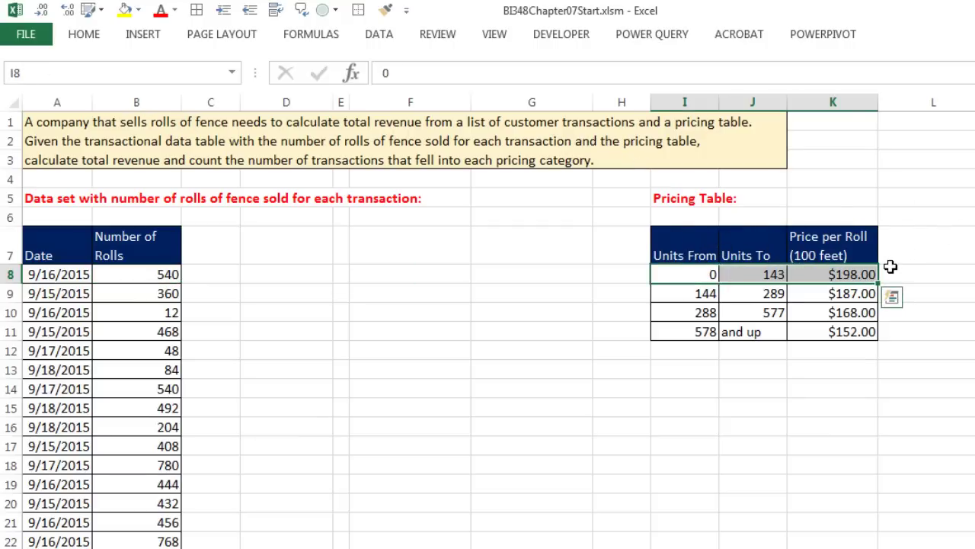
{"action": "left_click_drag", "start_coordinate": [681, 298], "coordinate": [860, 294]}
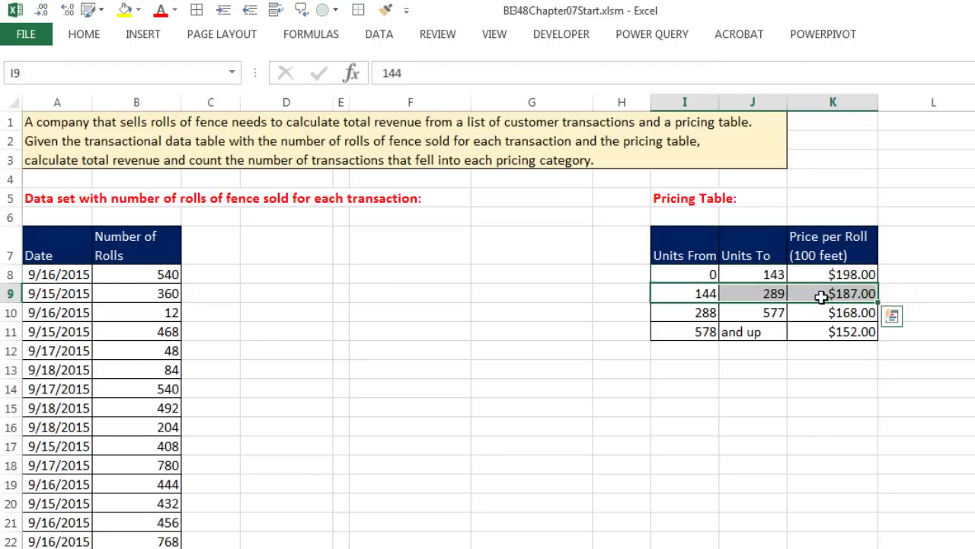
{"action": "left_click", "coordinate": [821, 298]}
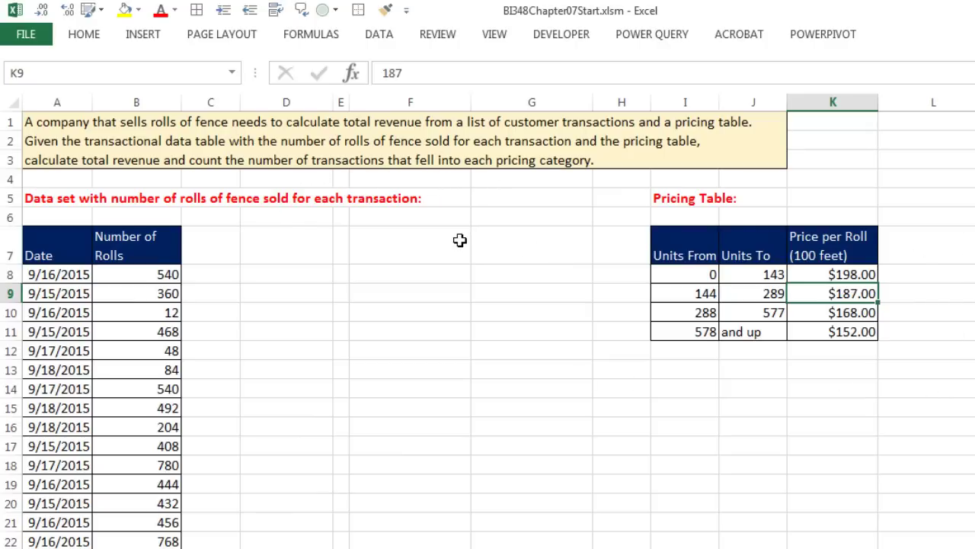
- Check header-row cells C7, D7, F7 and G7 beside the Number of Rolls header
{"action": "left_click", "coordinate": [207, 245]}
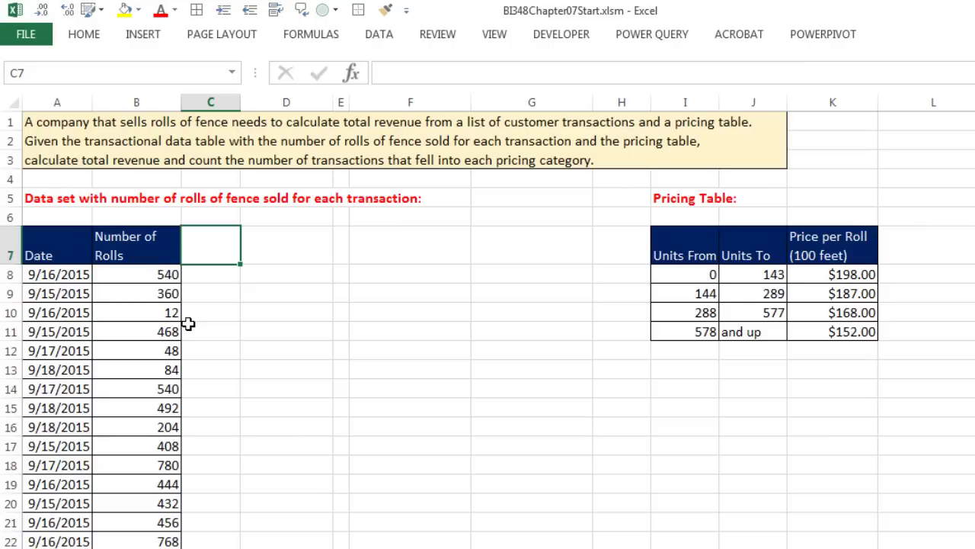
{"action": "left_click", "coordinate": [283, 247]}
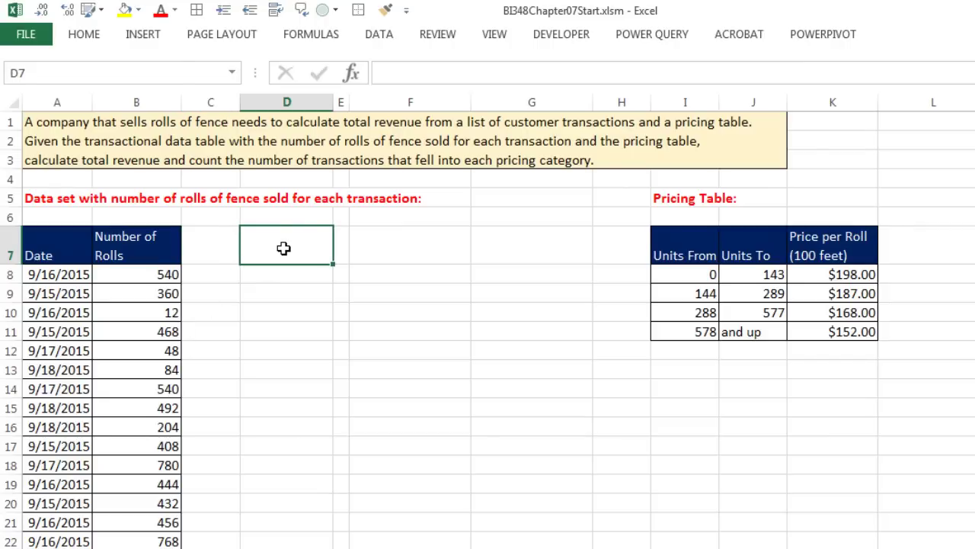
{"action": "left_click", "coordinate": [200, 242]}
{"action": "left_click", "coordinate": [282, 238]}
{"action": "left_click", "coordinate": [414, 250]}
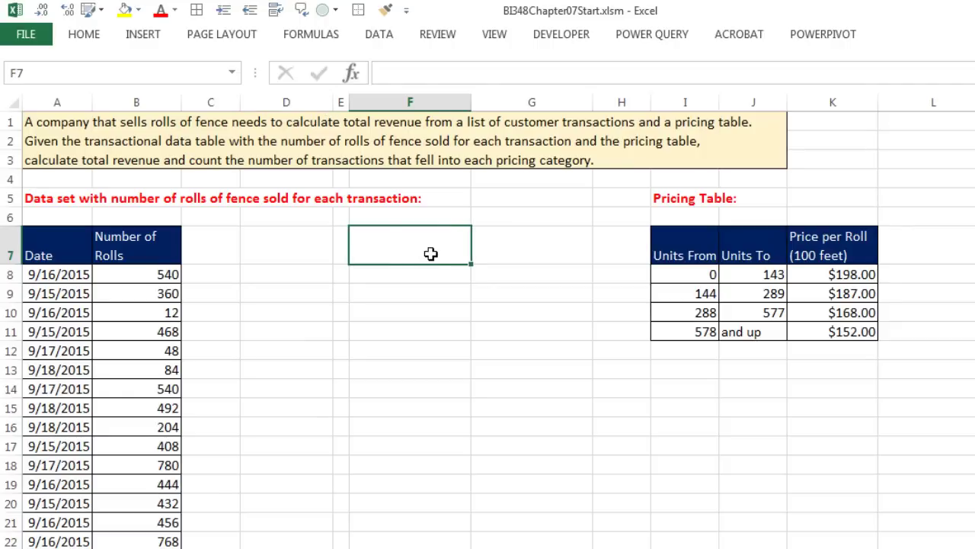
{"action": "left_click", "coordinate": [485, 256]}
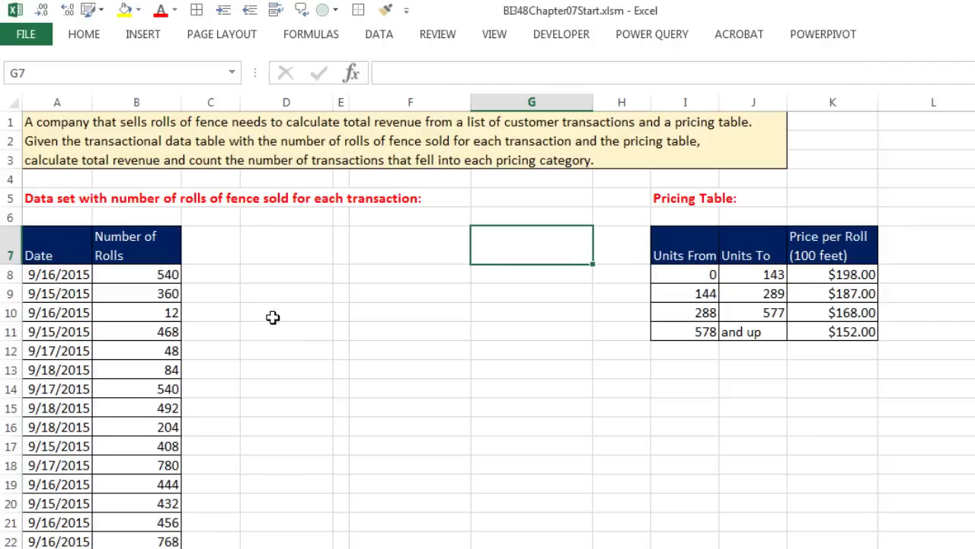
{"action": "left_click", "coordinate": [225, 238]}
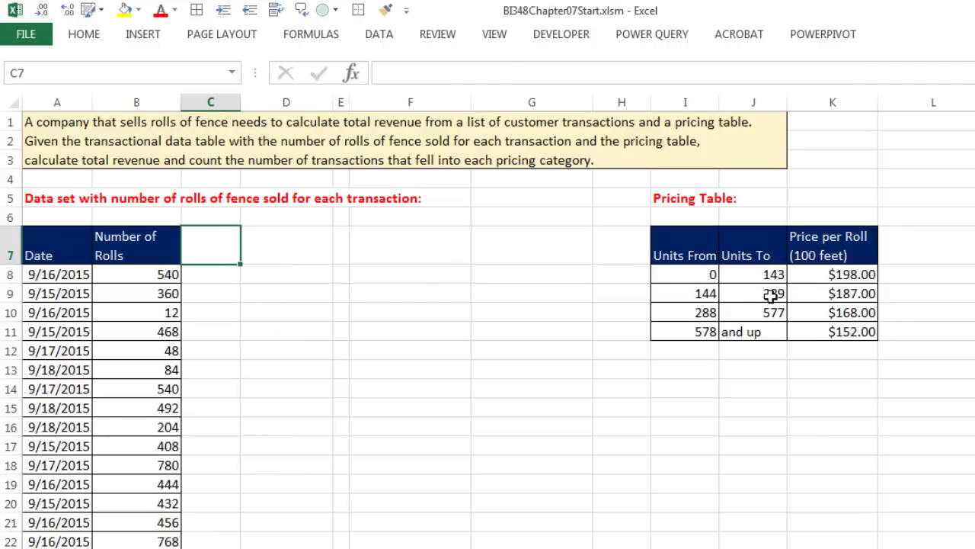
{"action": "left_click", "coordinate": [141, 250]}
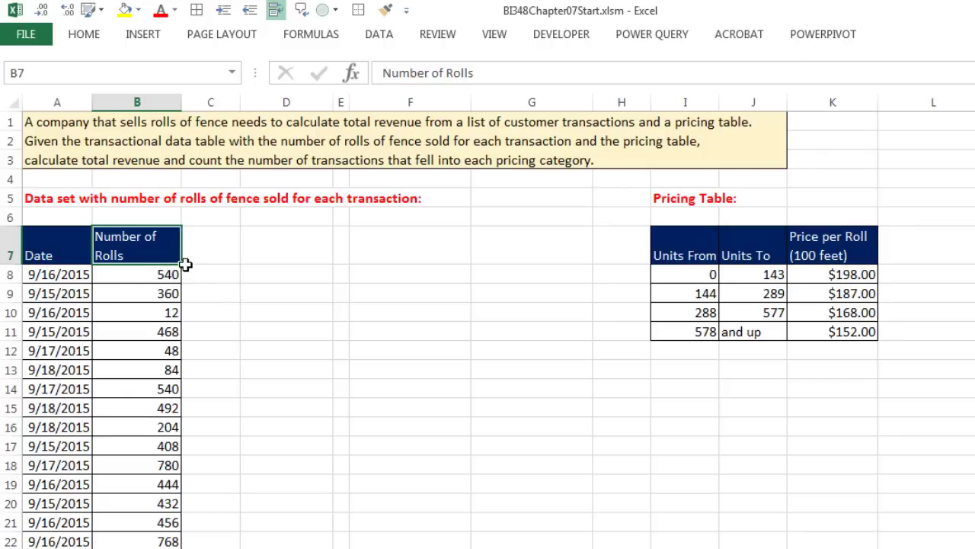
- Copy only the Number of Rolls header formatting into C7 and D7
{"action": "left_click_drag", "start_coordinate": [182, 264], "coordinate": [315, 268]}
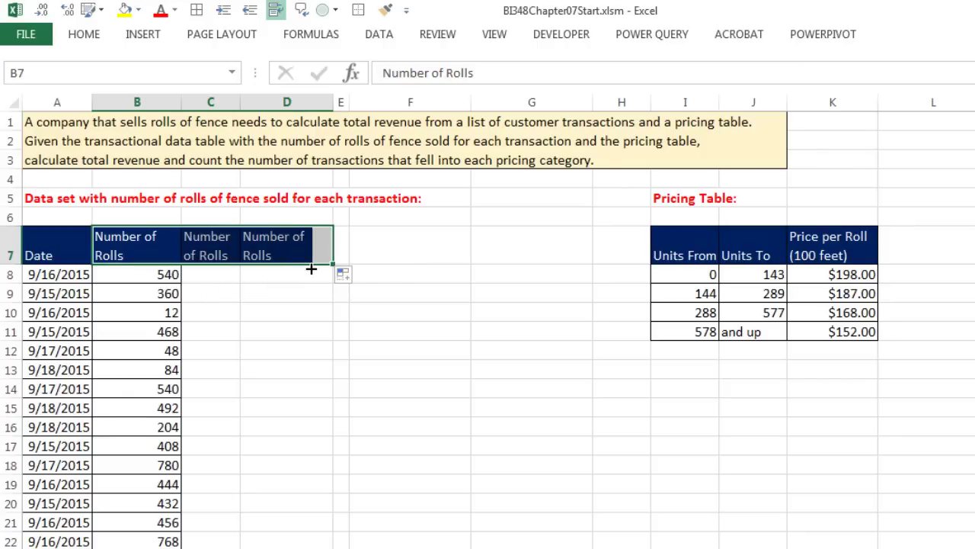
{"action": "left_click", "coordinate": [355, 277]}
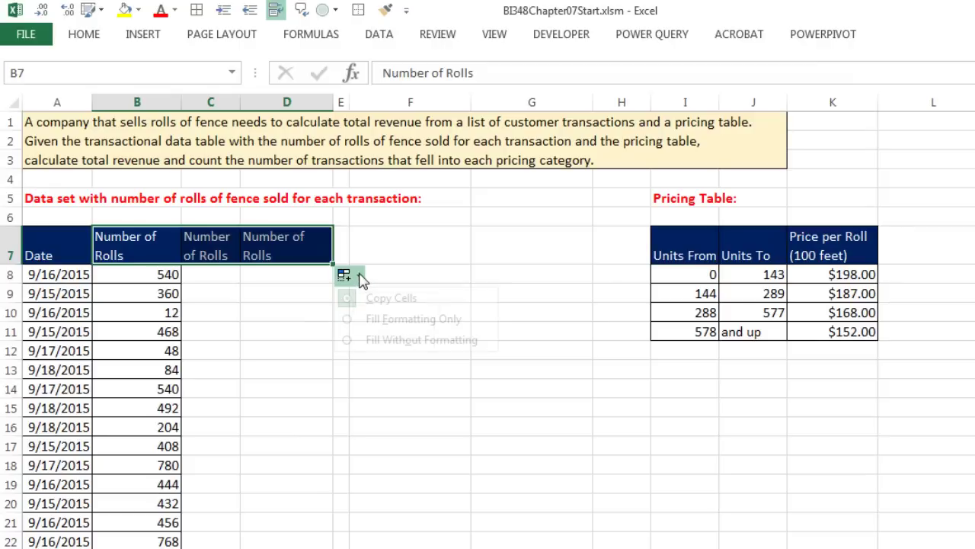
{"action": "left_click", "coordinate": [378, 318]}
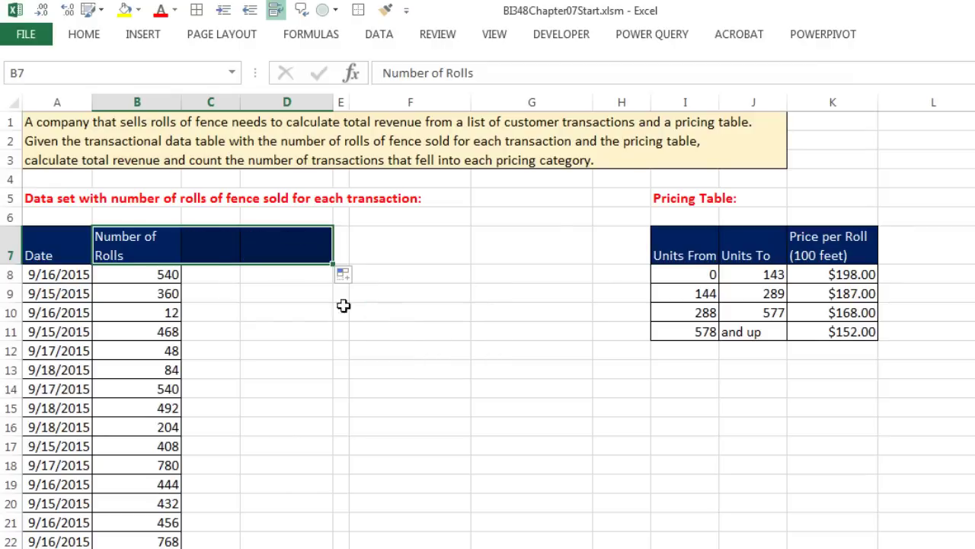
- Label C7 Price and D7 Revenue, and give C8 a light green fill
{"action": "left_click", "coordinate": [217, 244]}
{"action": "type", "text": "Price"}
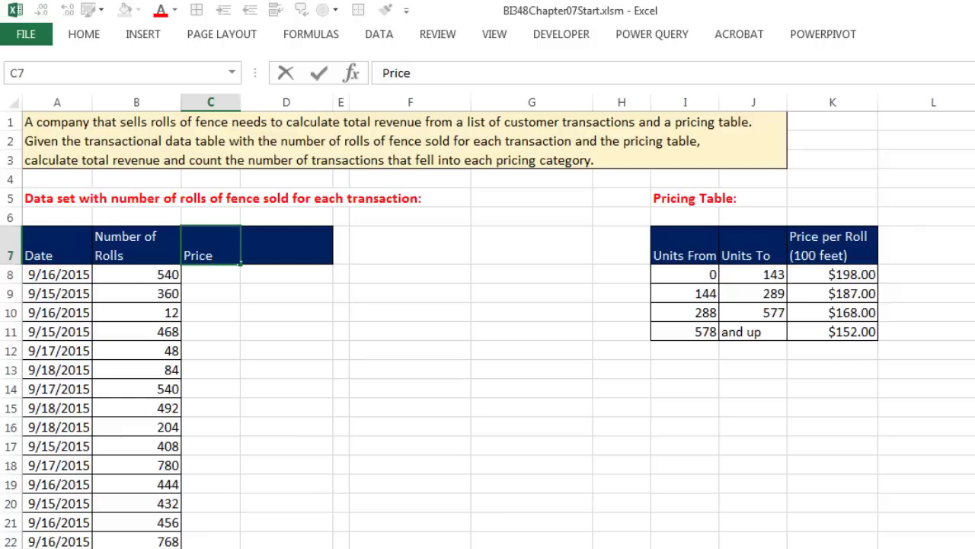
{"action": "key", "text": "Tab"}
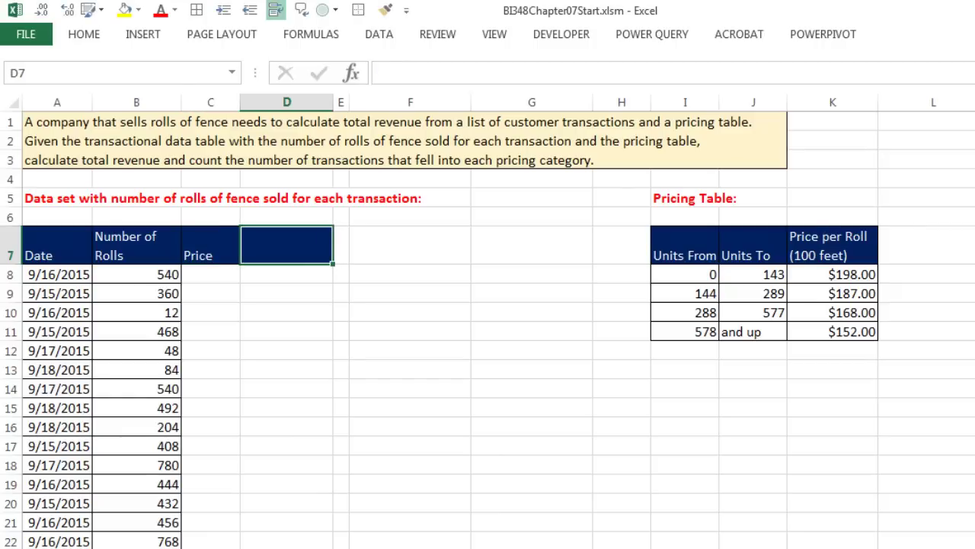
{"action": "type", "text": "Revenue"}
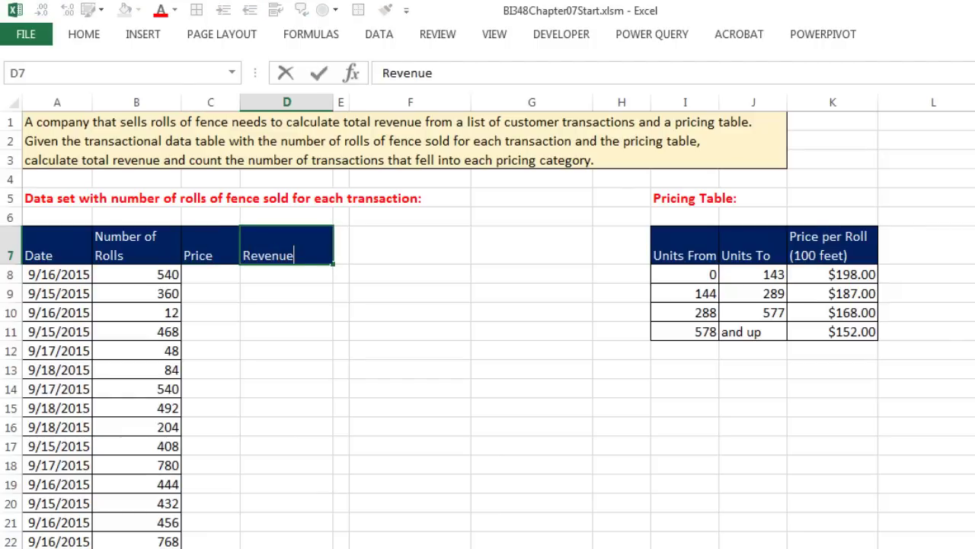
{"action": "key", "text": "Return"}
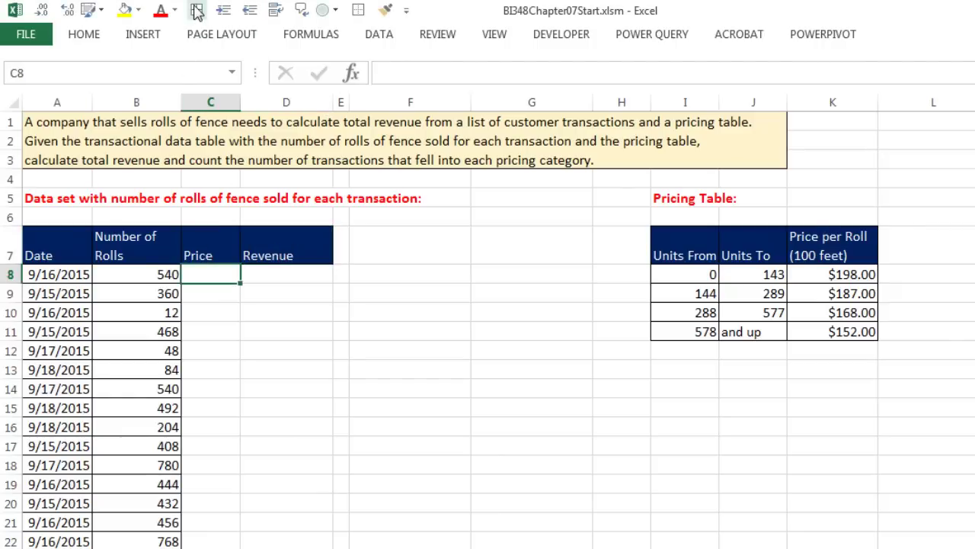
{"action": "left_click", "coordinate": [140, 14]}
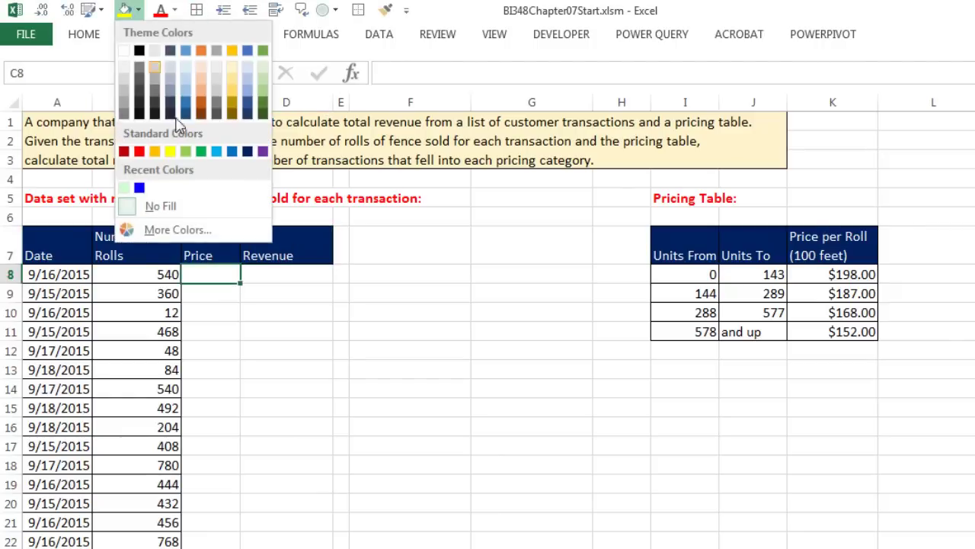
{"action": "left_click", "coordinate": [124, 187]}
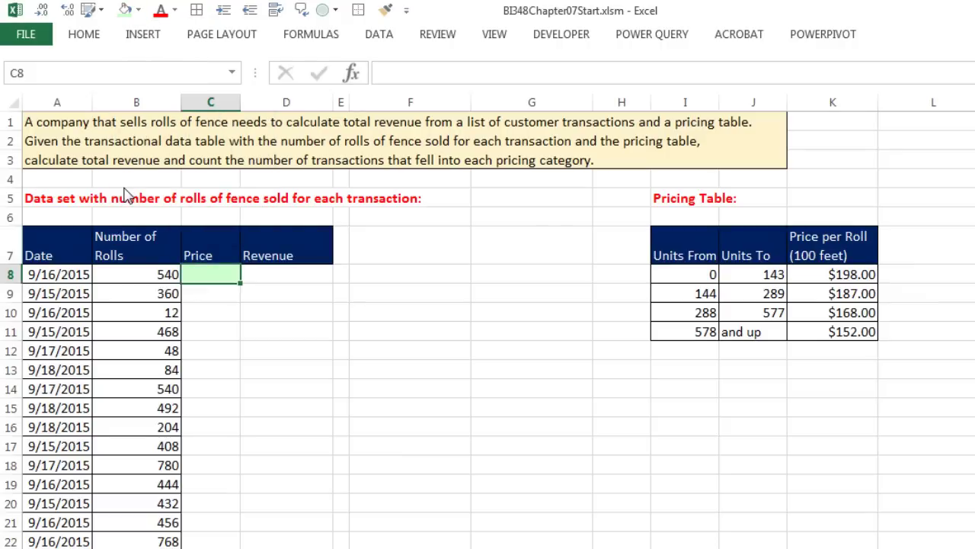
{"action": "left_click", "coordinate": [156, 276]}
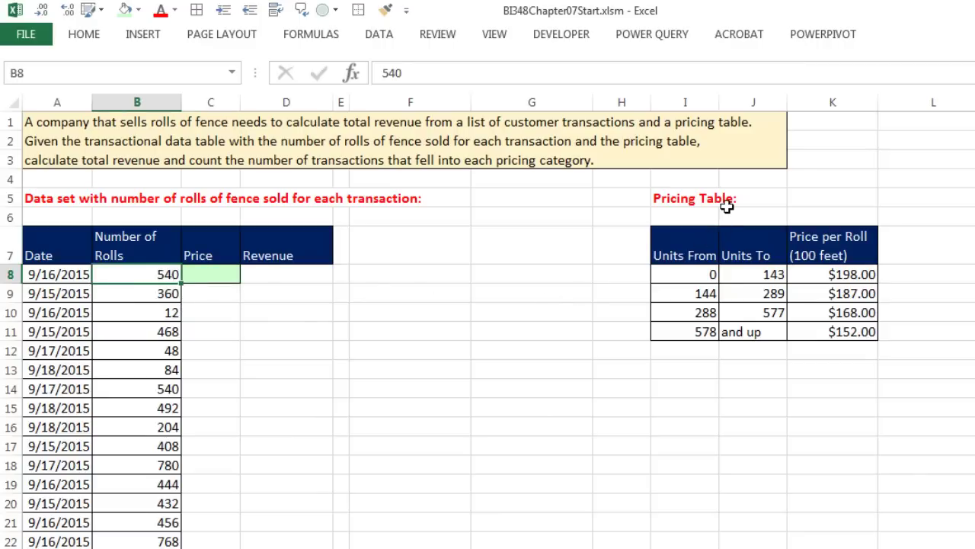
{"action": "left_click", "coordinate": [694, 313]}
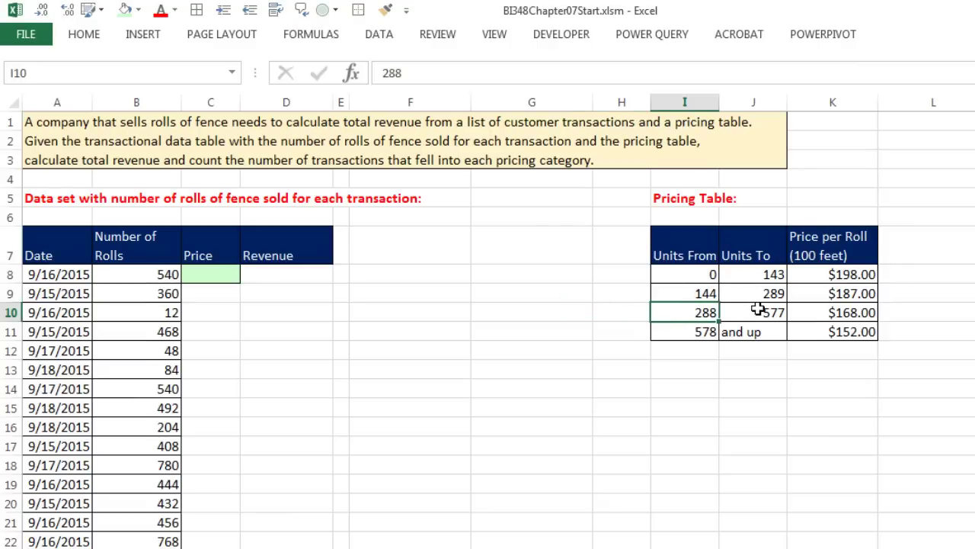
{"action": "left_click", "coordinate": [848, 313]}
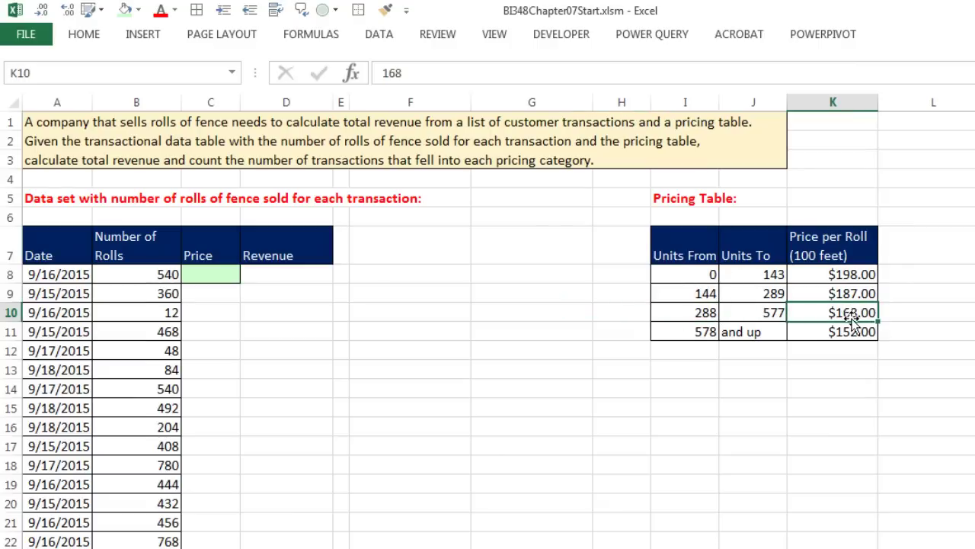
{"action": "key", "text": "ctrl+c"}
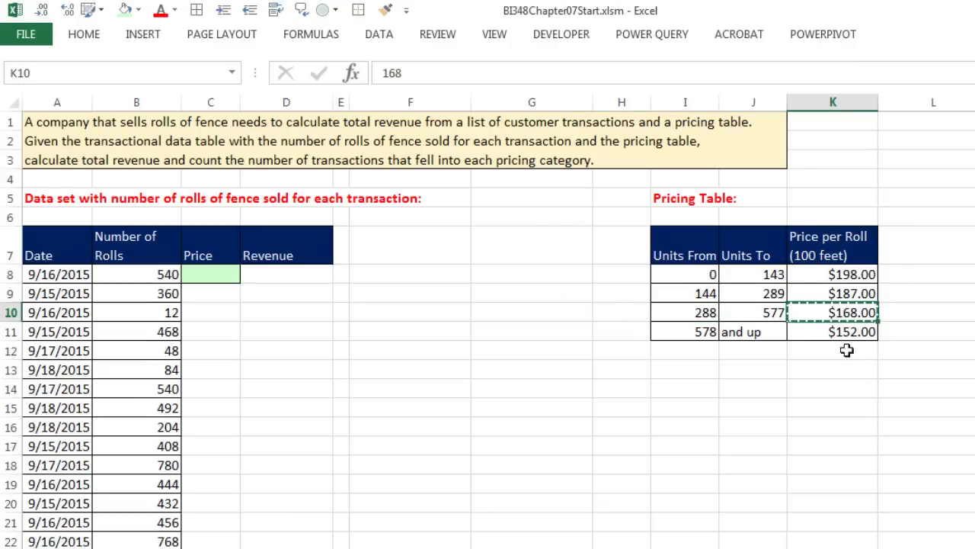
{"action": "right_click", "coordinate": [221, 279]}
{"action": "left_click", "coordinate": [228, 283]}
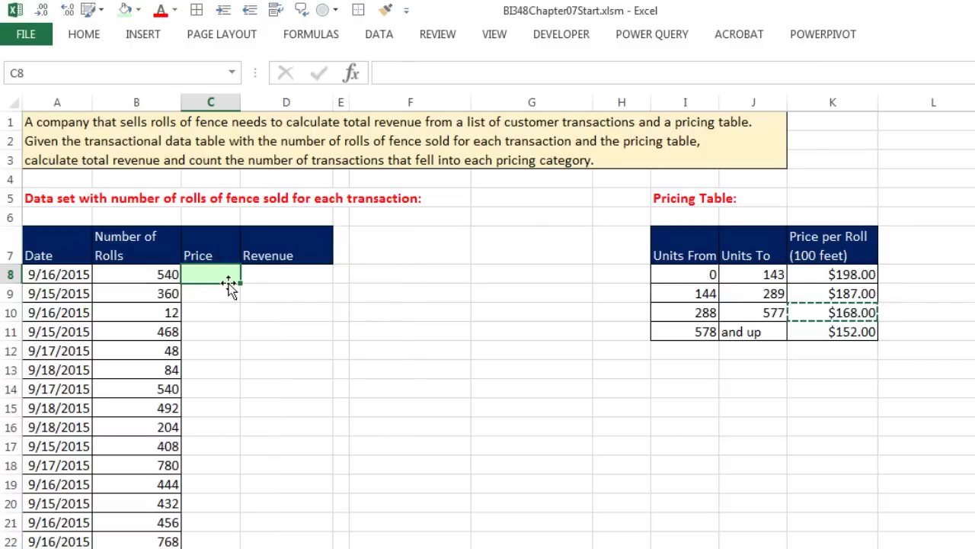
{"action": "type", "text": "168"}
{"action": "key", "text": "ctrl+Return"}
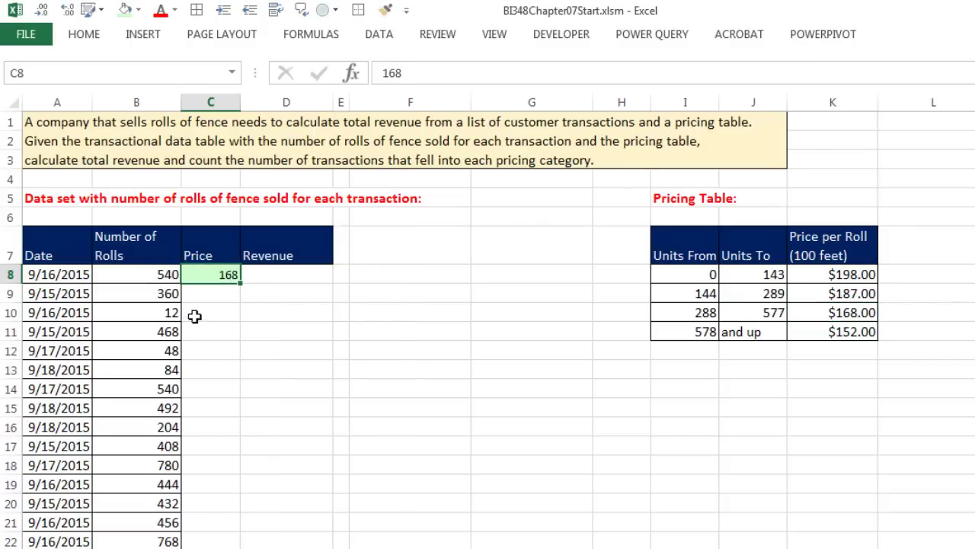
{"action": "left_click", "coordinate": [164, 304]}
{"action": "left_click", "coordinate": [164, 296]}
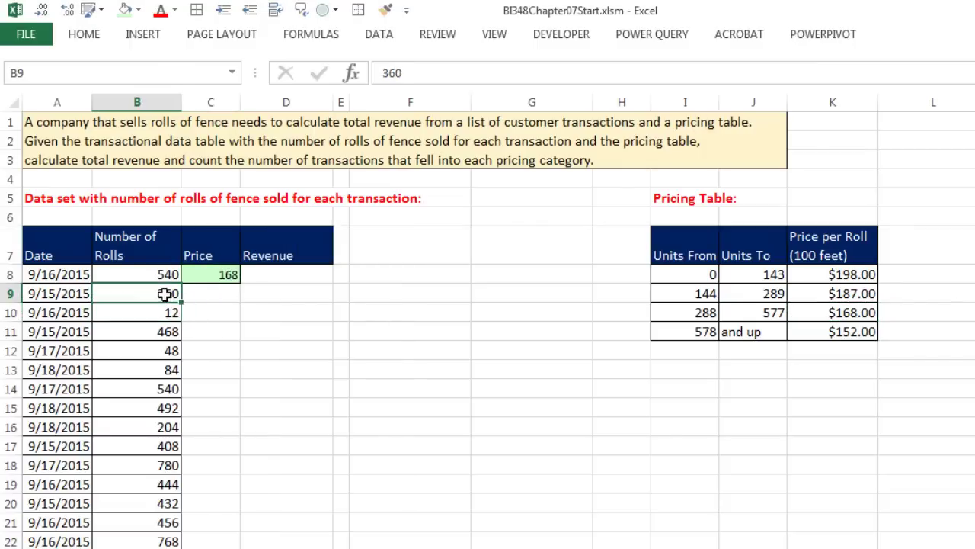
{"action": "left_click", "coordinate": [224, 277]}
{"action": "key", "text": "Delete"}
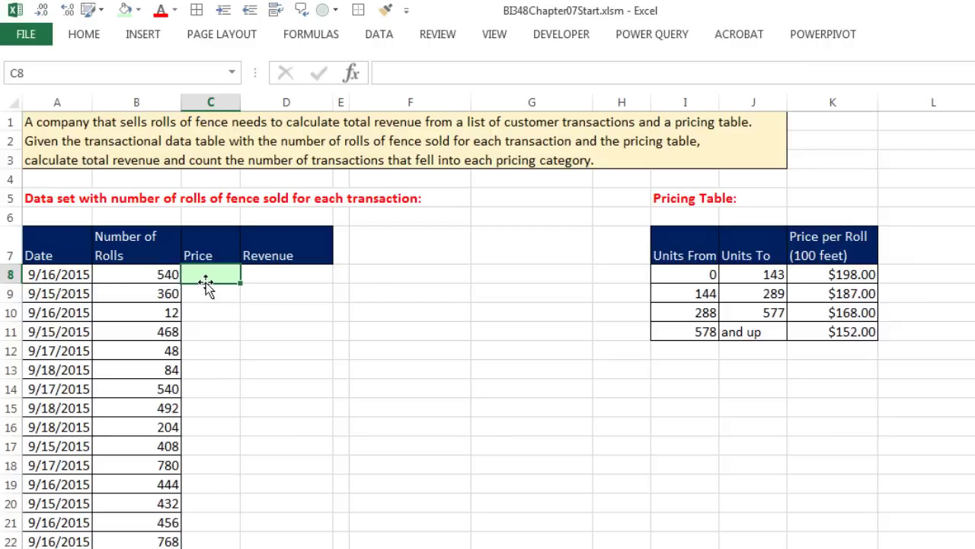
{"action": "left_click", "coordinate": [173, 275]}
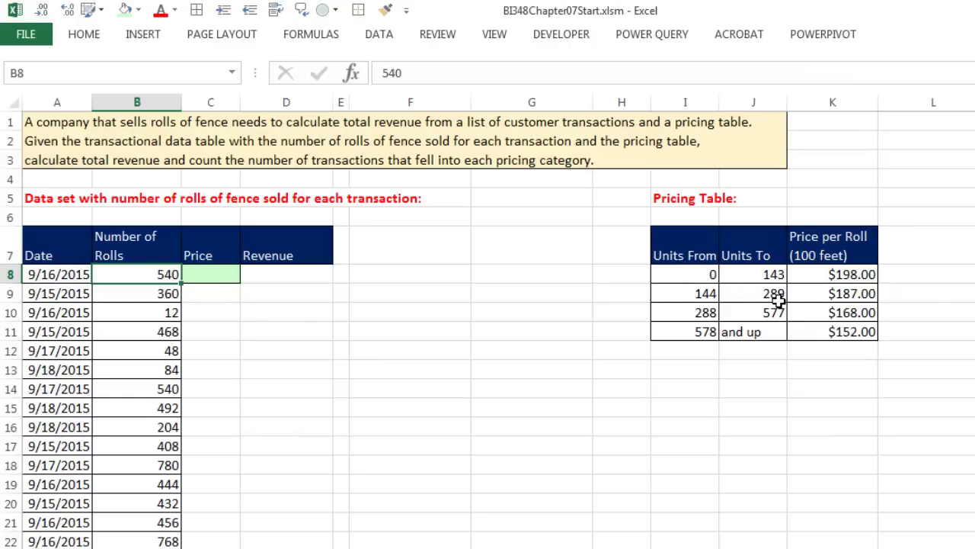
{"action": "left_click_drag", "start_coordinate": [685, 252], "coordinate": [685, 325]}
{"action": "left_click_drag", "start_coordinate": [751, 256], "coordinate": [766, 328]}
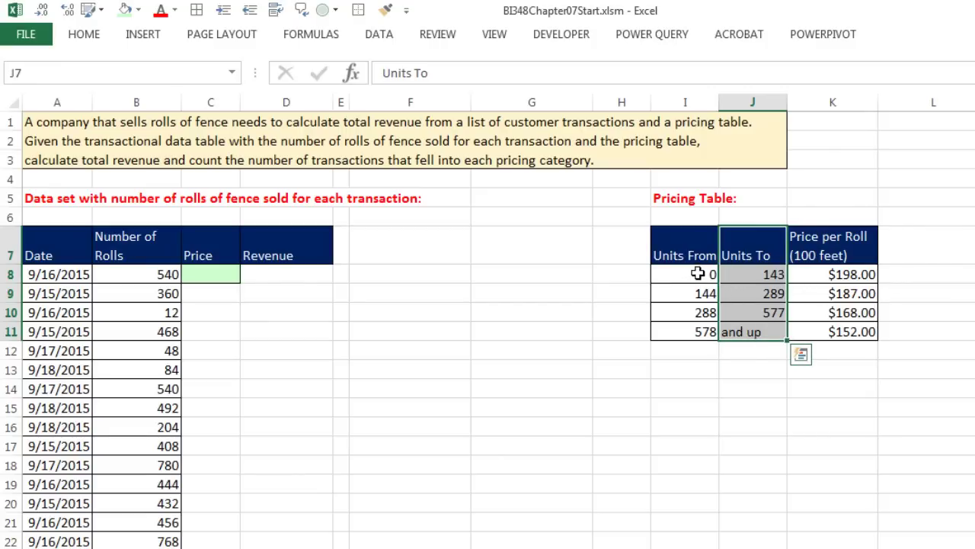
{"action": "left_click_drag", "start_coordinate": [697, 273], "coordinate": [698, 327]}
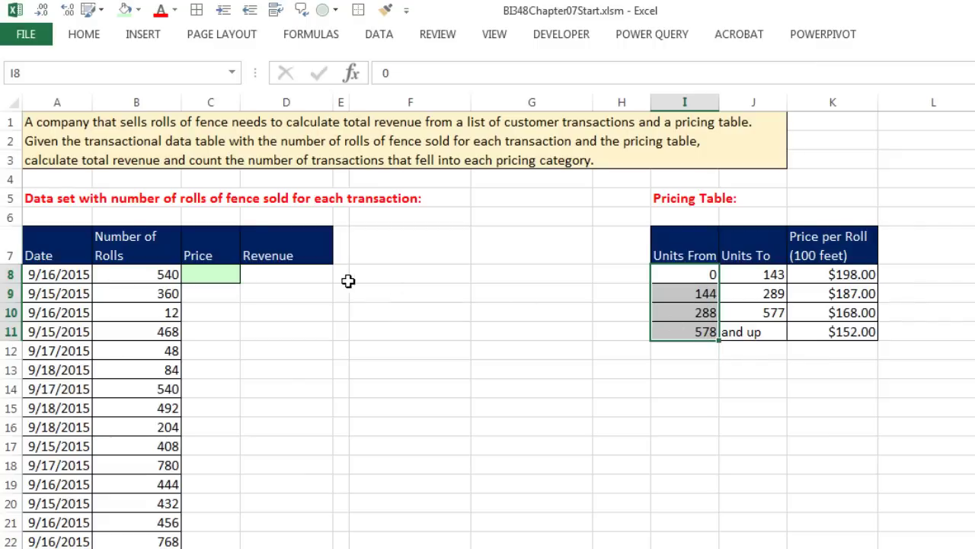
{"action": "left_click", "coordinate": [164, 272]}
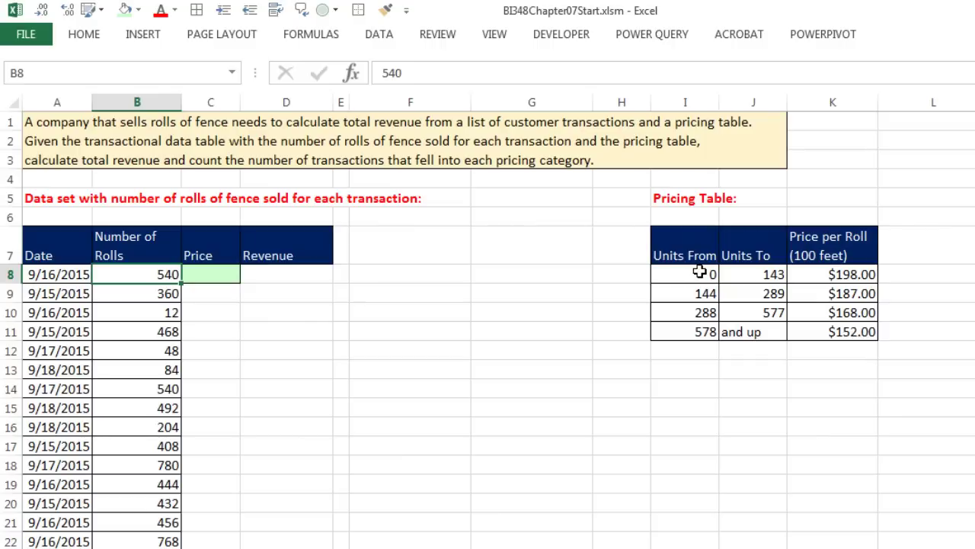
{"action": "left_click_drag", "start_coordinate": [699, 272], "coordinate": [698, 330]}
{"action": "left_click", "coordinate": [697, 330]}
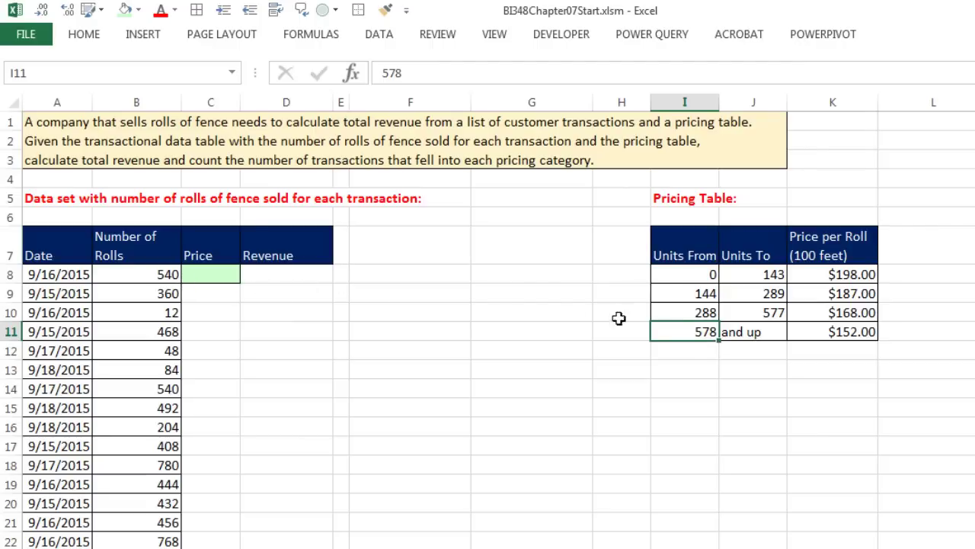
{"action": "left_click", "coordinate": [698, 276]}
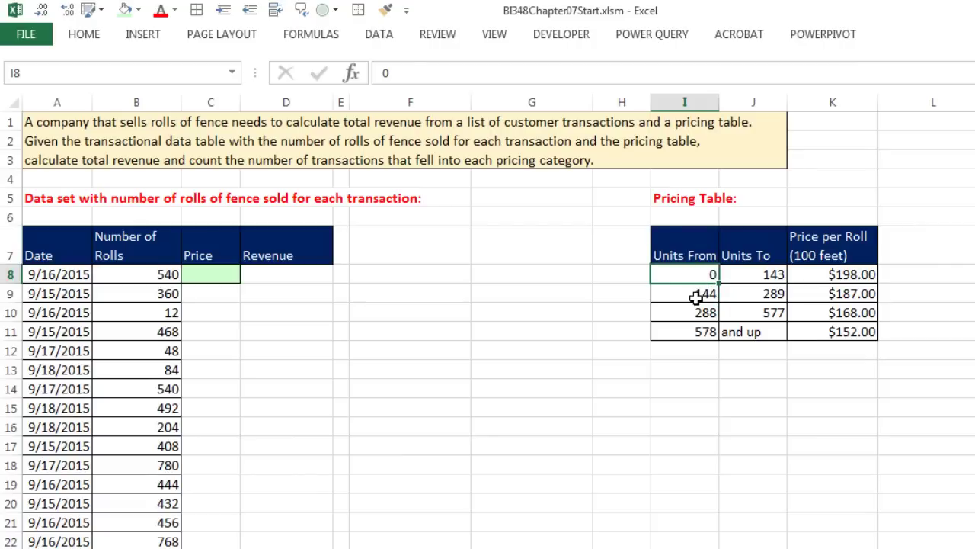
{"action": "left_click", "coordinate": [697, 297]}
{"action": "left_click", "coordinate": [697, 313]}
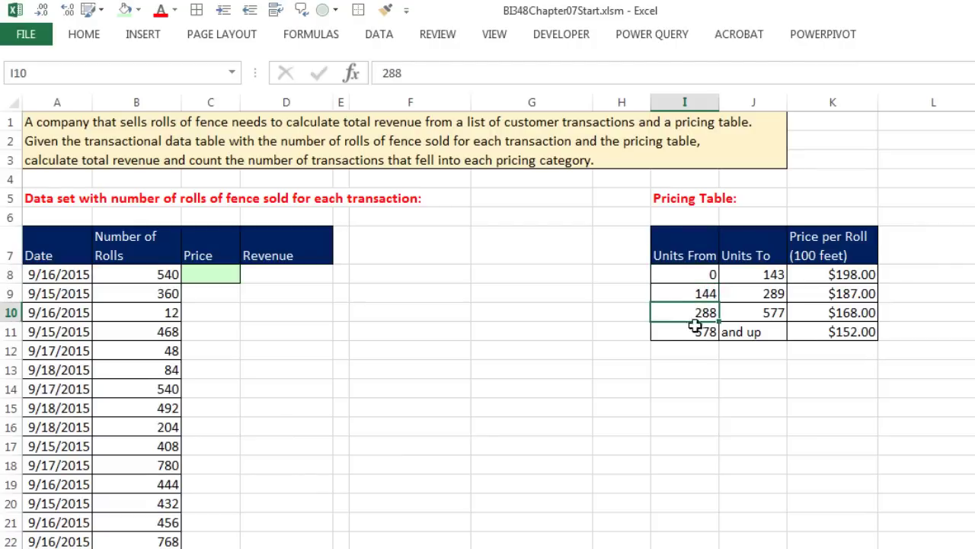
{"action": "left_click", "coordinate": [695, 330]}
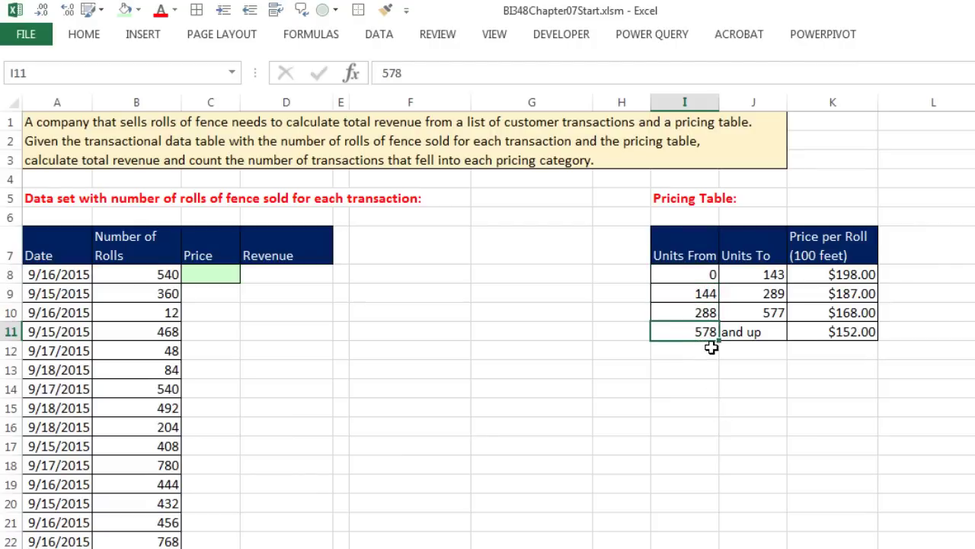
{"action": "left_click", "coordinate": [693, 312]}
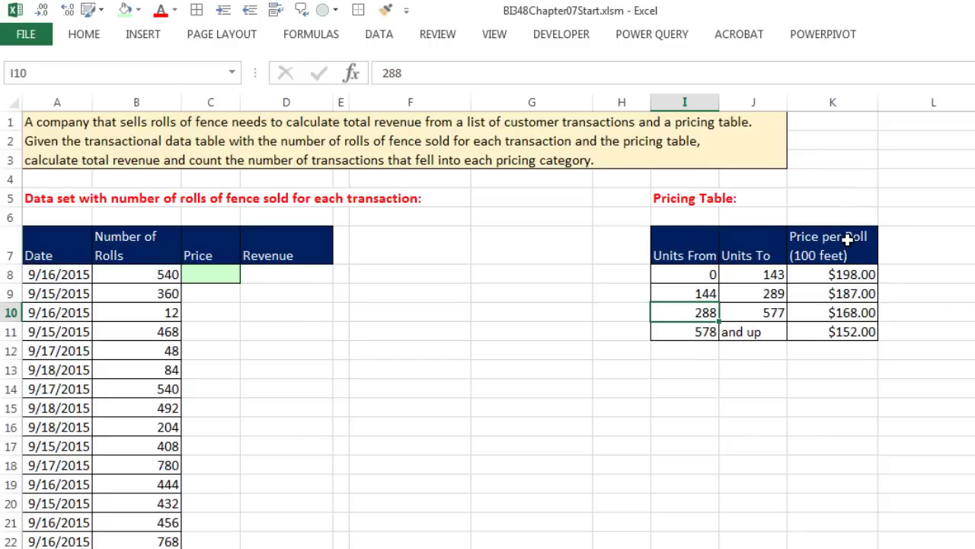
{"action": "left_click", "coordinate": [199, 281]}
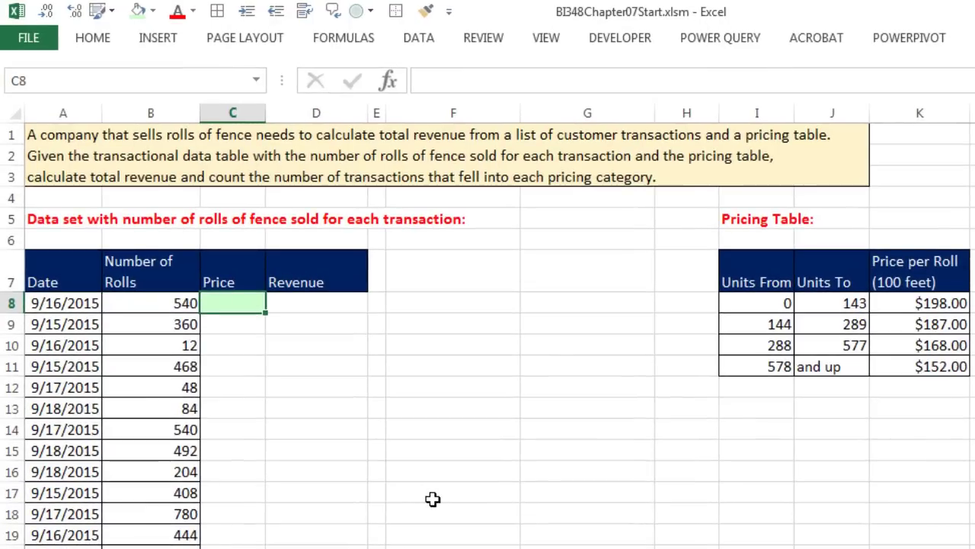
- Enter =VLOOKUP(B8,$I$8:$K$11,3) in C8 so the 540 rolls return a price of 168
{"action": "type", "text": "=vl"}
{"action": "key", "text": "Tab"}
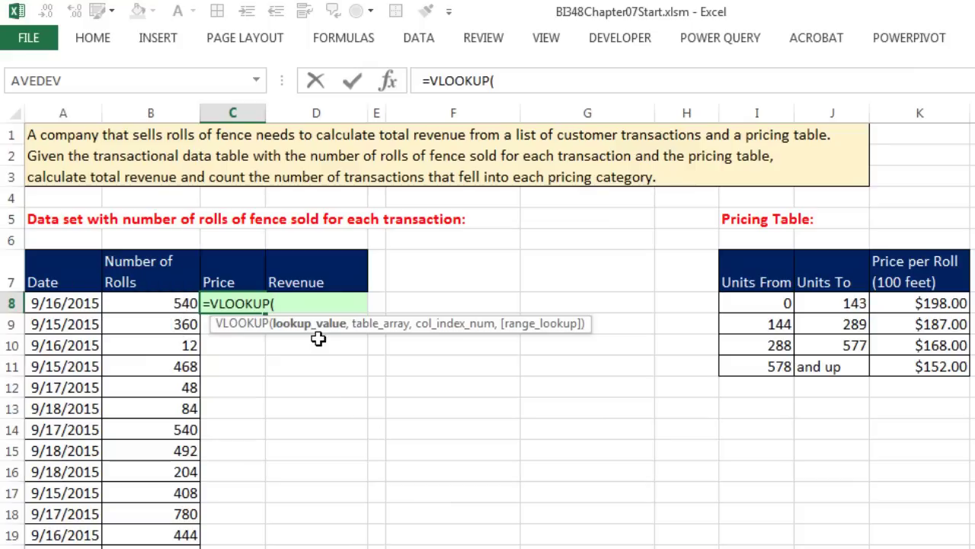
{"action": "left_click", "coordinate": [163, 302]}
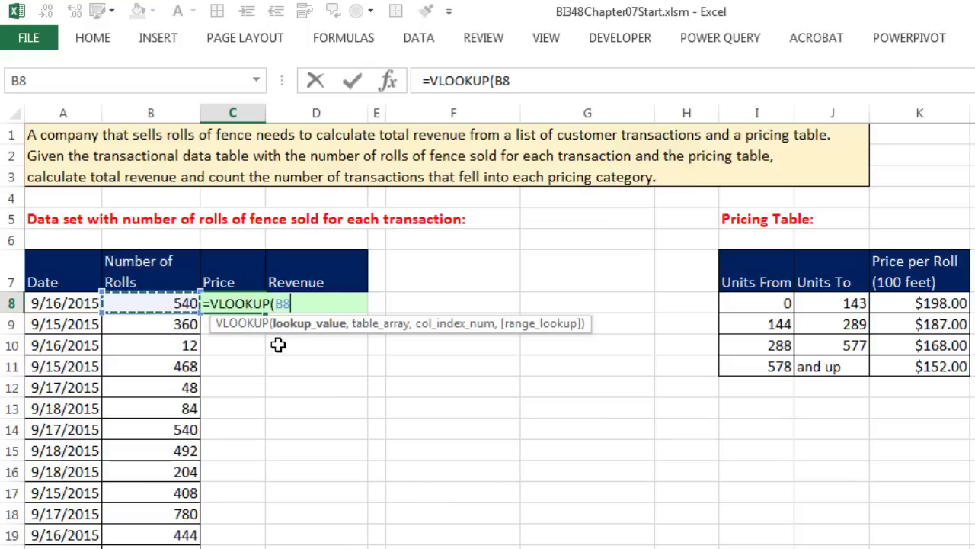
{"action": "type", "text": ","}
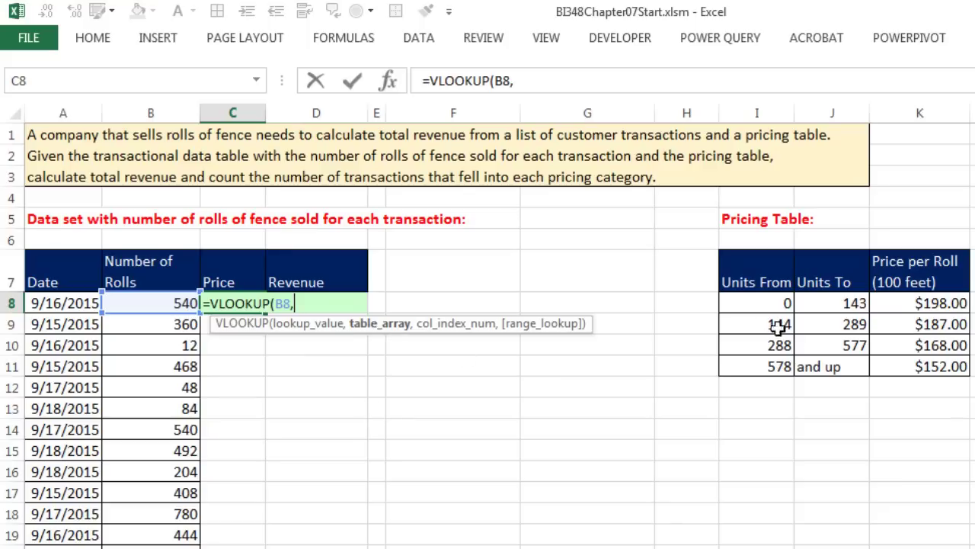
{"action": "left_click_drag", "start_coordinate": [745, 303], "coordinate": [912, 364]}
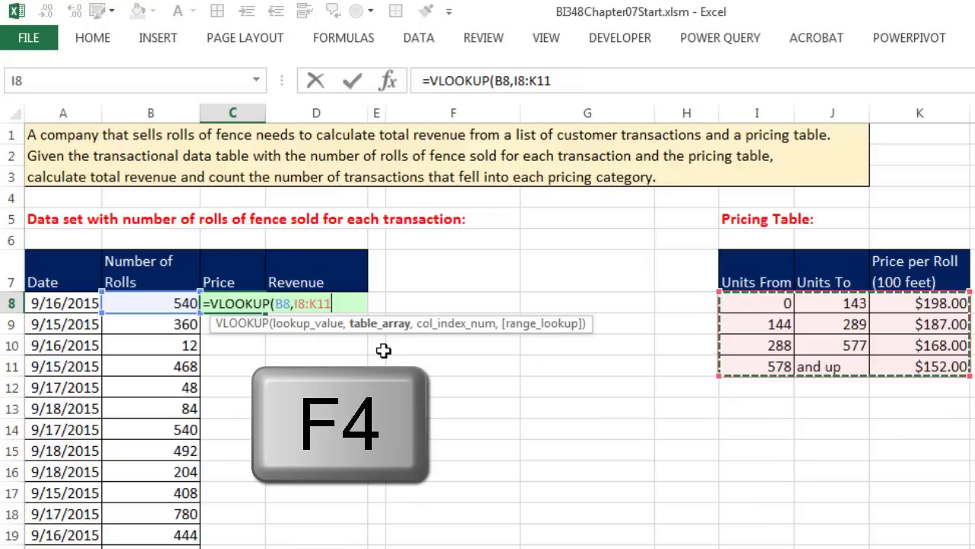
{"action": "key", "text": "F4"}
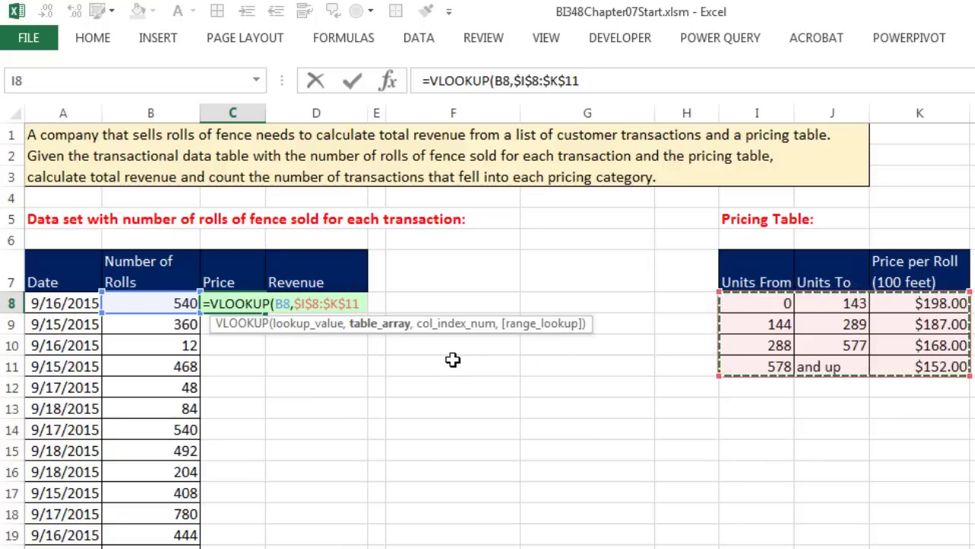
{"action": "type", "text": ","}
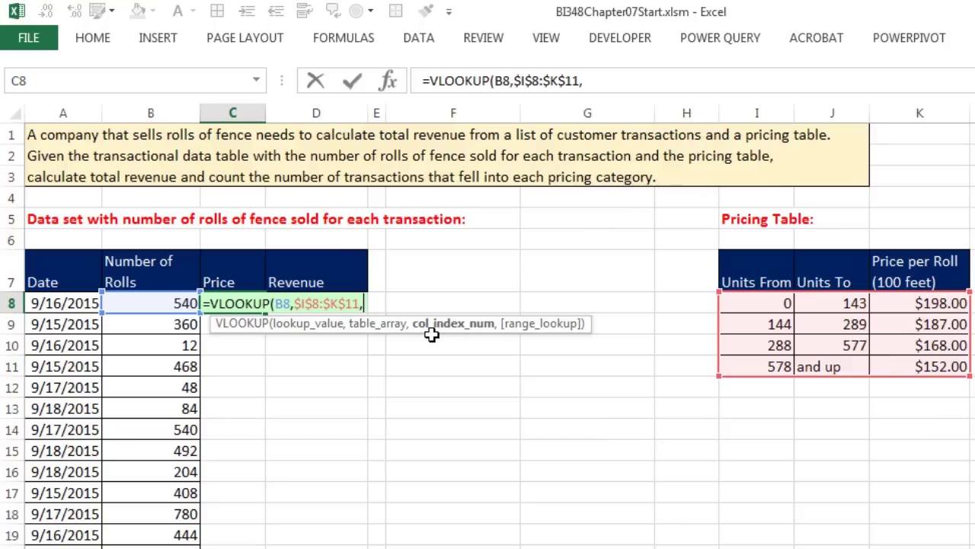
{"action": "type", "text": "3"}
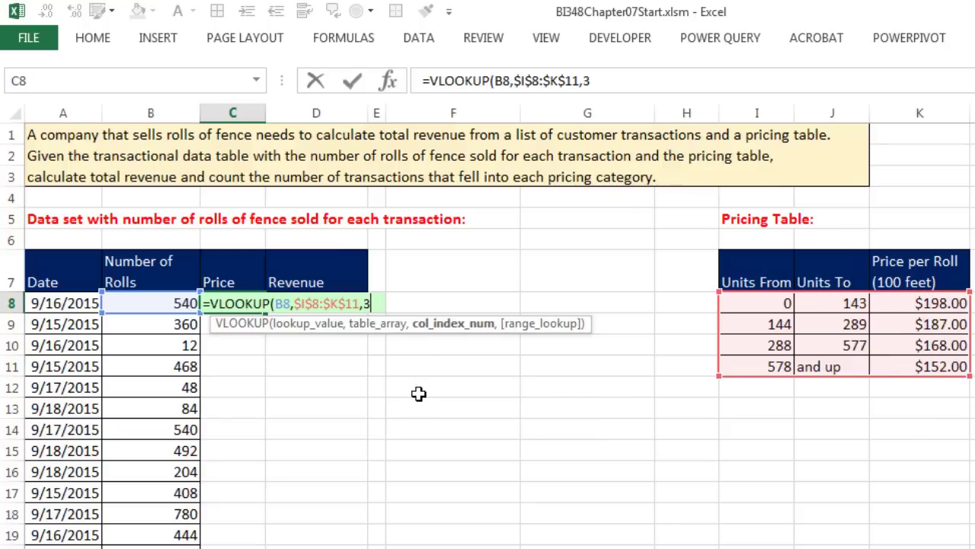
{"action": "type", "text": ","}
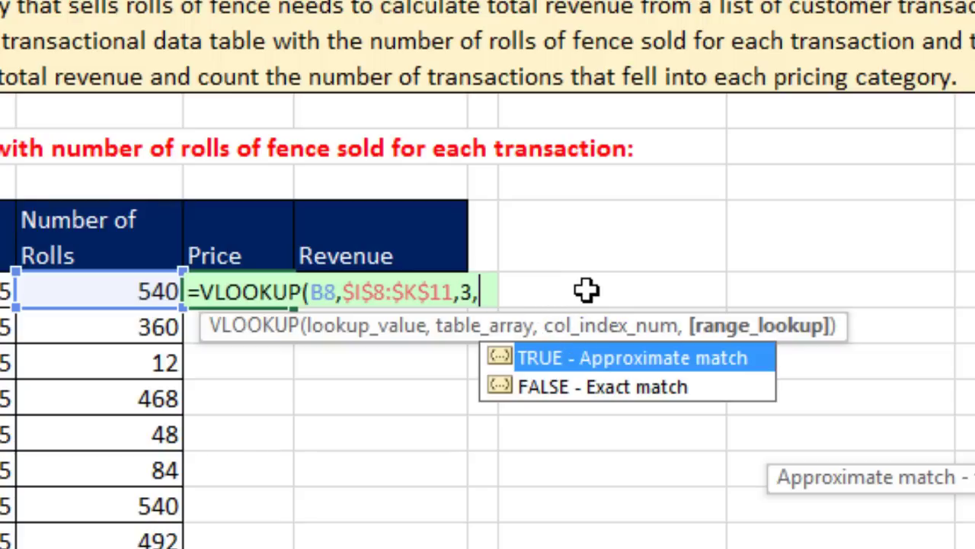
{"action": "key", "text": "BackSpace"}
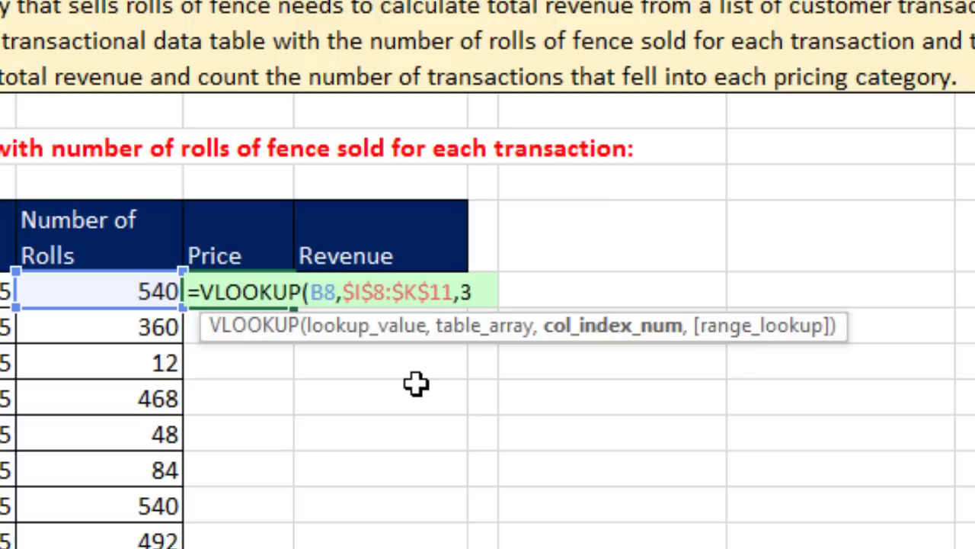
{"action": "type", "text": ")"}
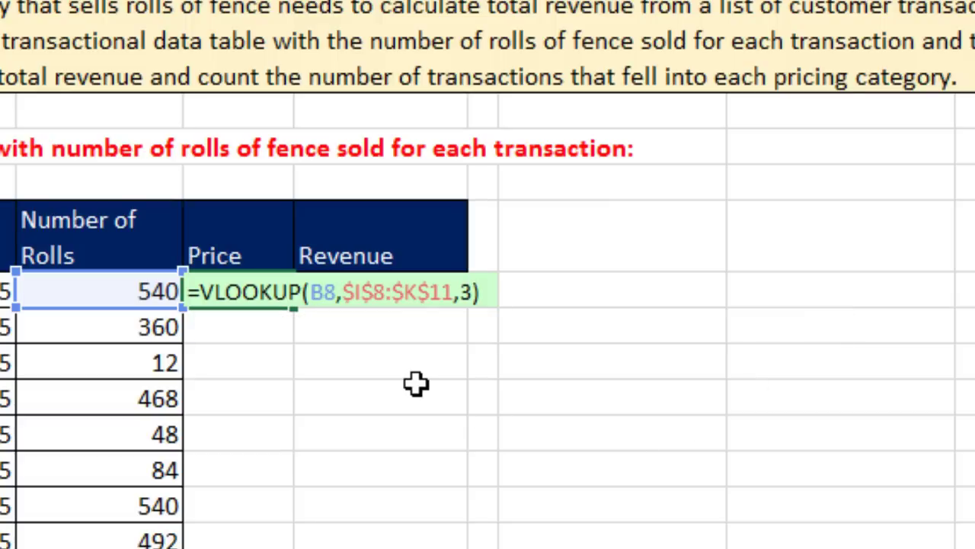
{"action": "key", "text": "ctrl+Return"}
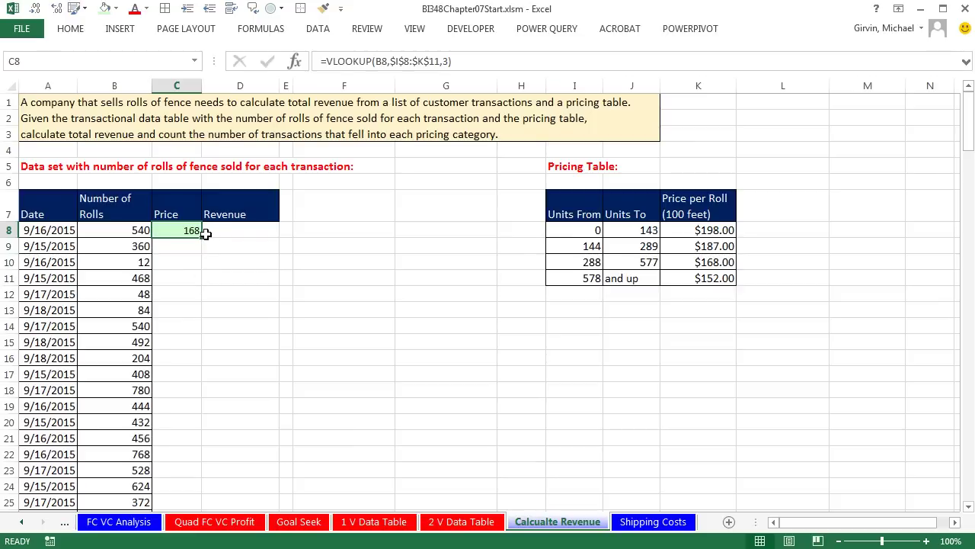
- Fill the C8 price formula down the Price column and format the prices as Currency
{"action": "double_click", "coordinate": [203, 237]}
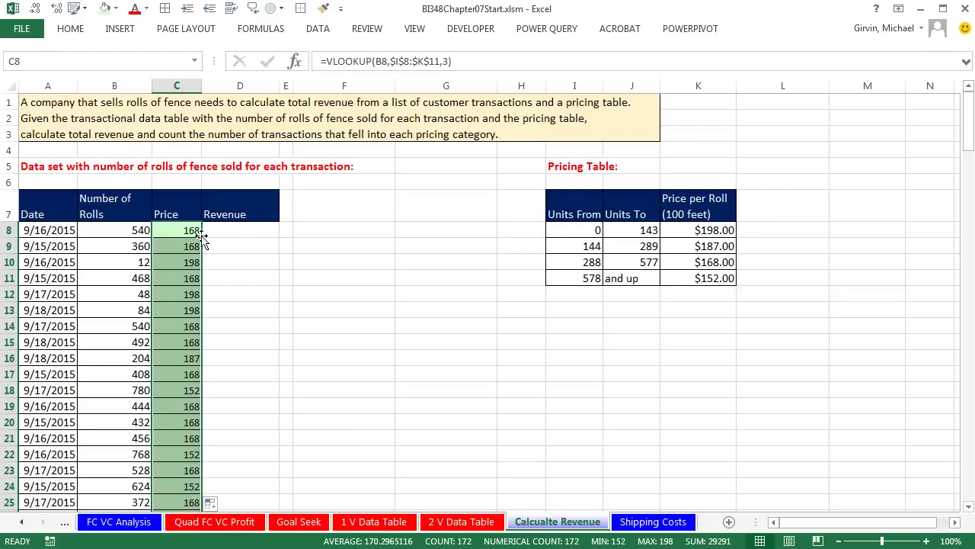
{"action": "key", "text": "ctrl+1"}
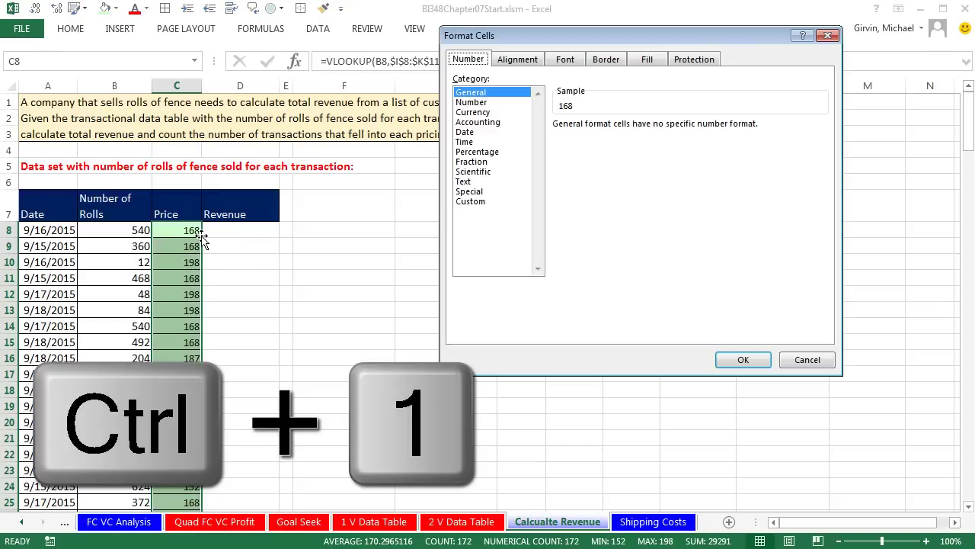
{"action": "left_click_drag", "start_coordinate": [533, 35], "coordinate": [353, 125]}
{"action": "left_click", "coordinate": [284, 202]}
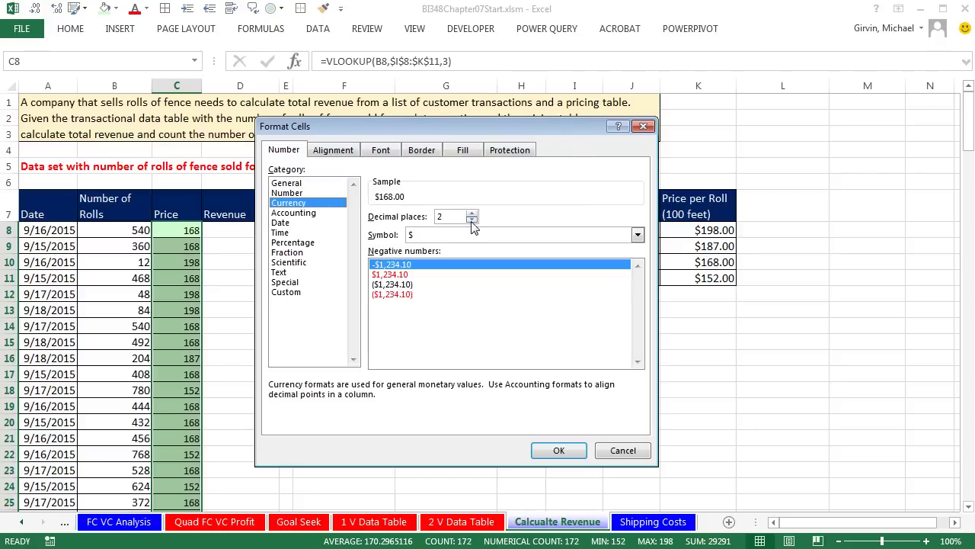
{"action": "left_click", "coordinate": [561, 450]}
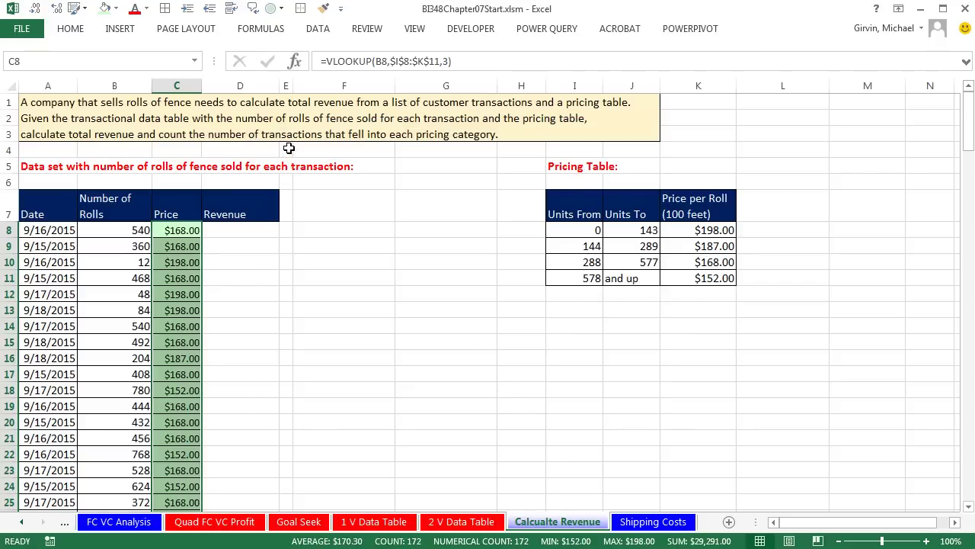
- Copy the Price column's formatting onto the Revenue column with Format Painter
{"action": "right_click", "coordinate": [182, 228]}
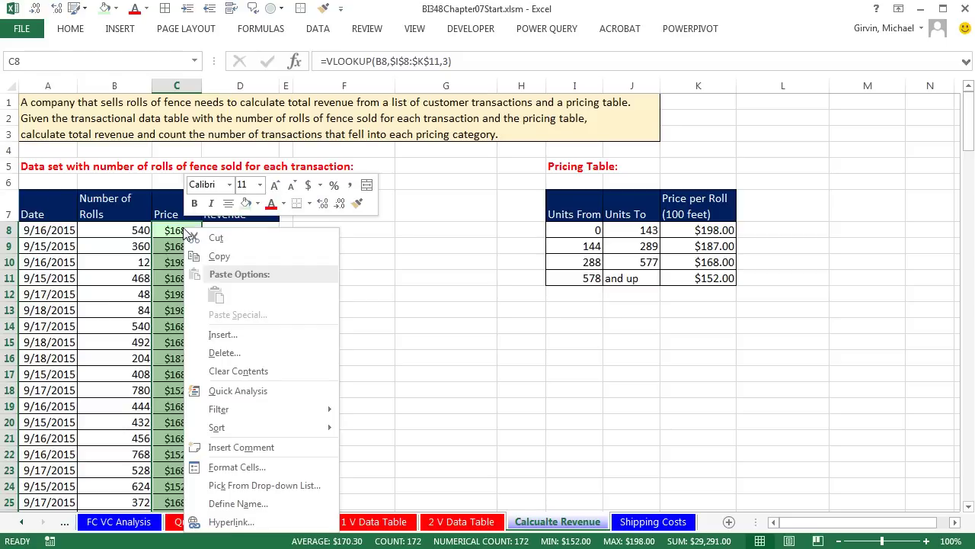
{"action": "left_click", "coordinate": [356, 202]}
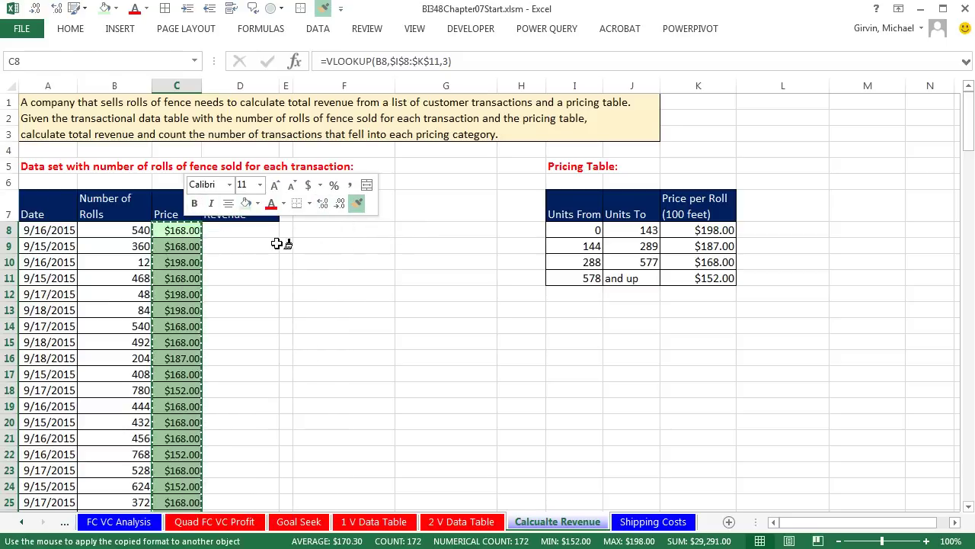
{"action": "left_click", "coordinate": [240, 230]}
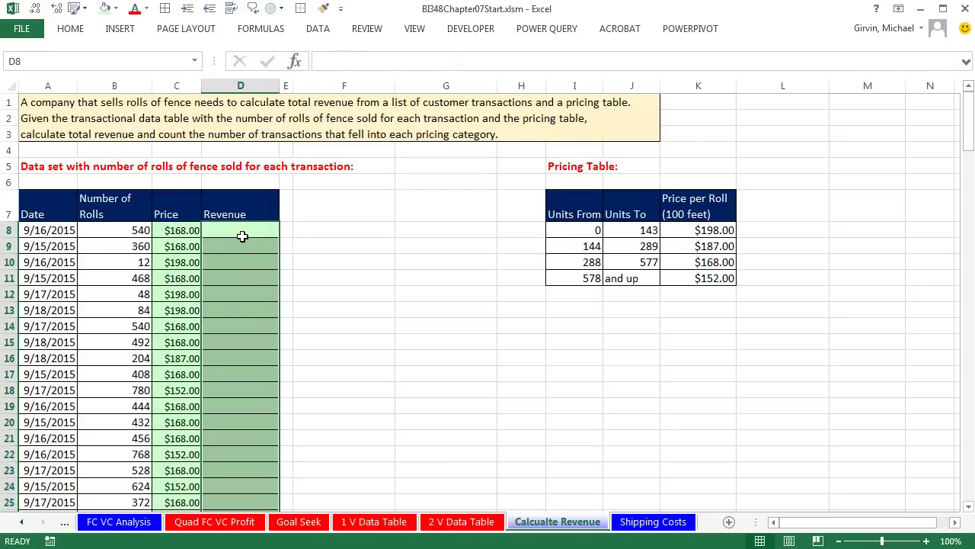
{"action": "left_click", "coordinate": [243, 236]}
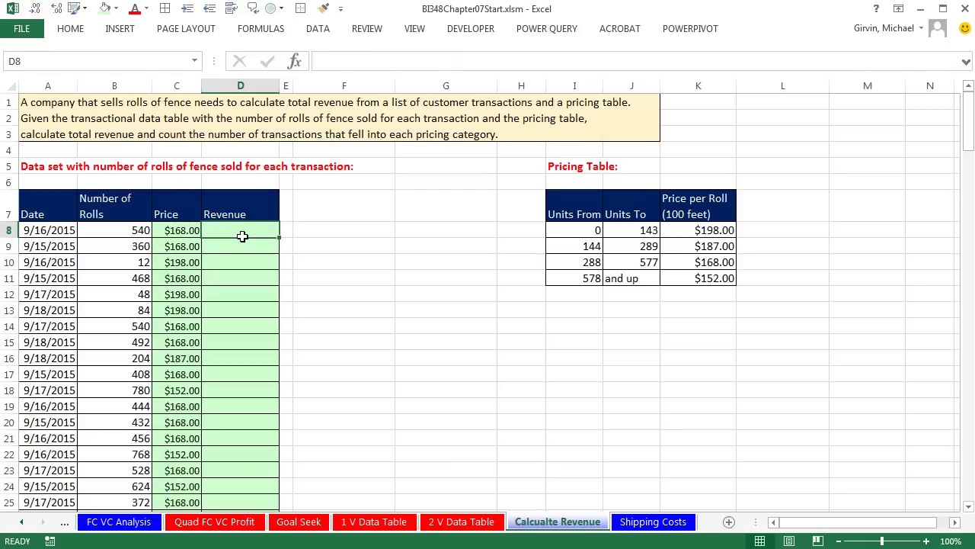
{"action": "type", "text": "="}
{"action": "key", "text": "Left"}
{"action": "type", "text": "*"}
{"action": "key", "text": "Left"}
{"action": "key", "text": "Left"}
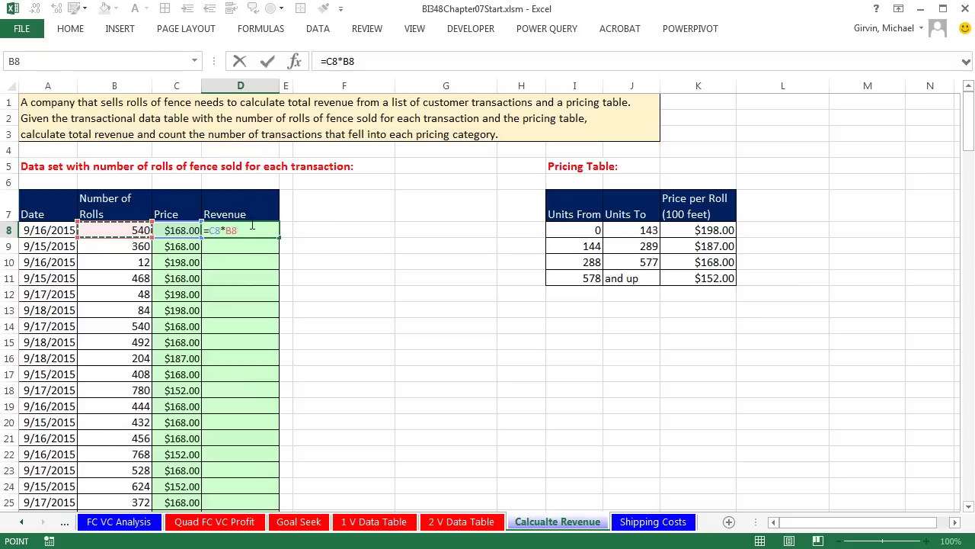
{"action": "key", "text": "ctrl+Return"}
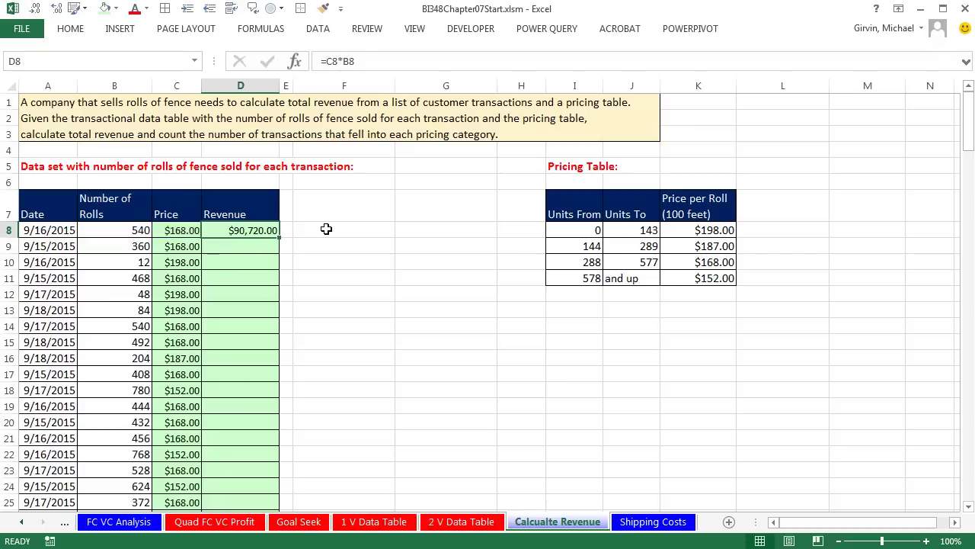
{"action": "double_click", "coordinate": [281, 238]}
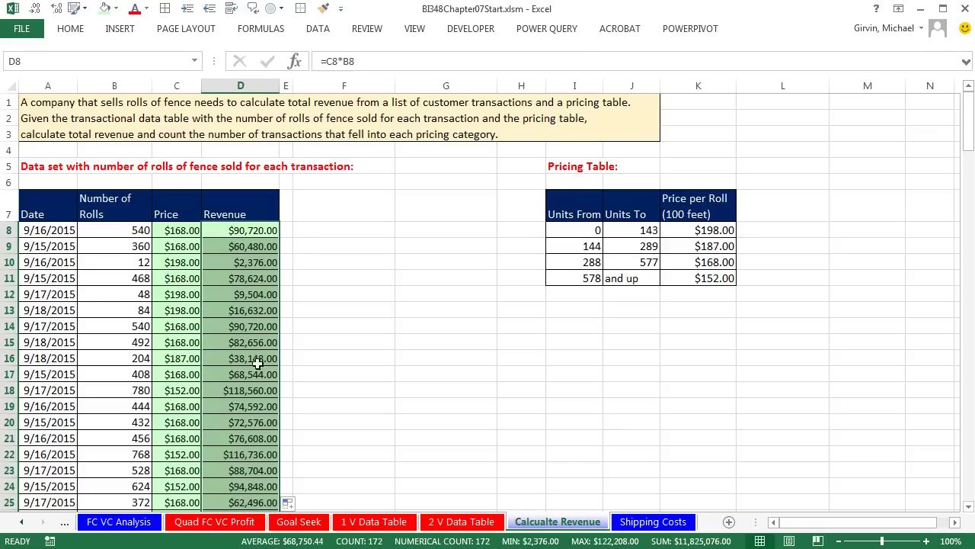
{"action": "key", "text": "ctrl+Down"}
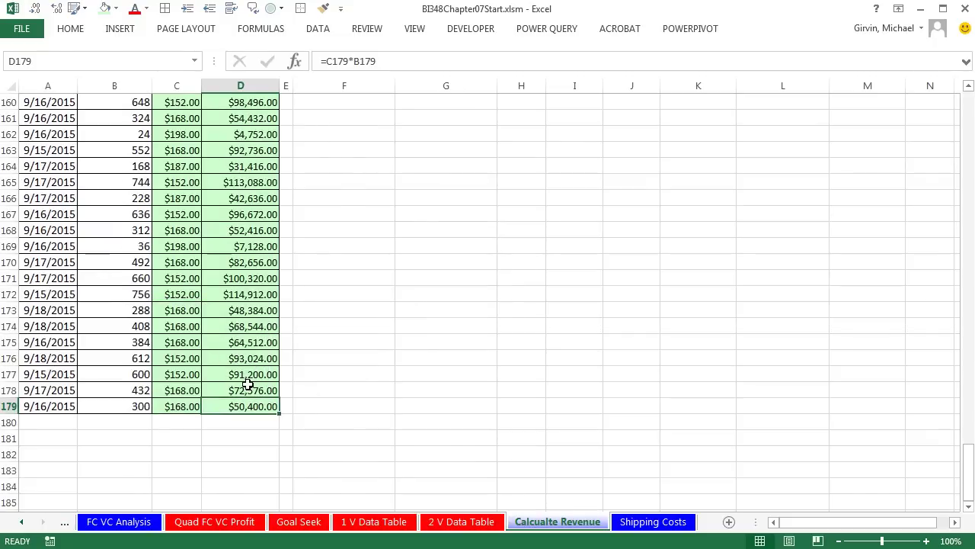
{"action": "key", "text": "F2"}
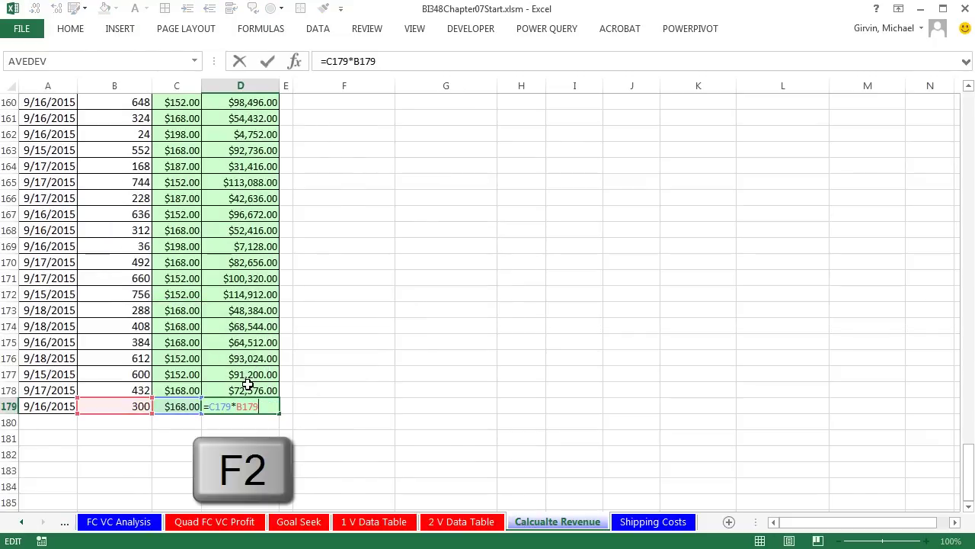
{"action": "key", "text": "Escape"}
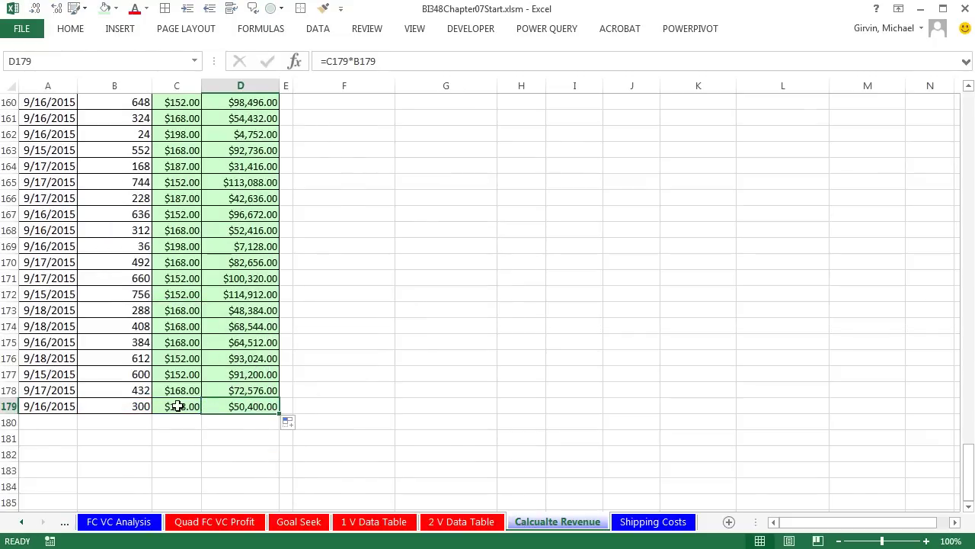
{"action": "left_click", "coordinate": [178, 405]}
{"action": "key", "text": "F2"}
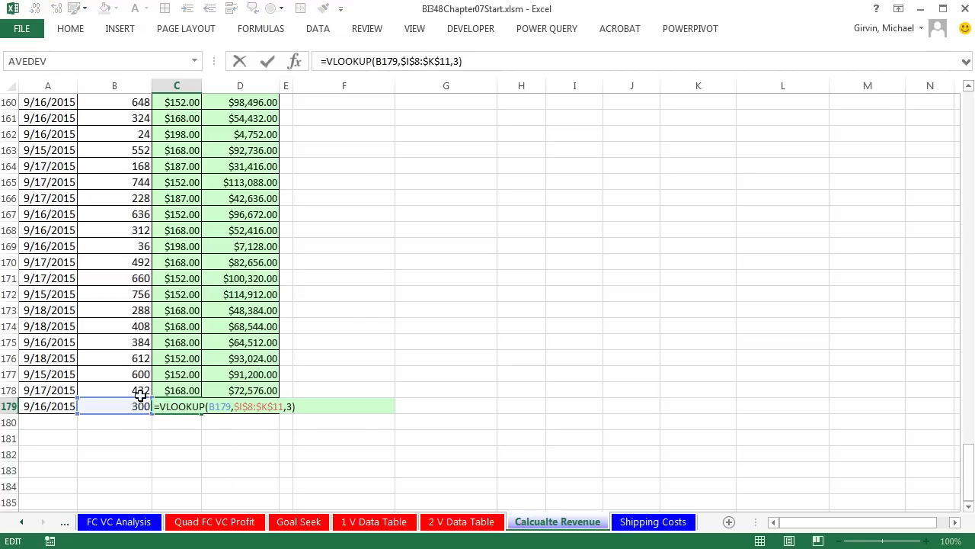
{"action": "key", "text": "Escape"}
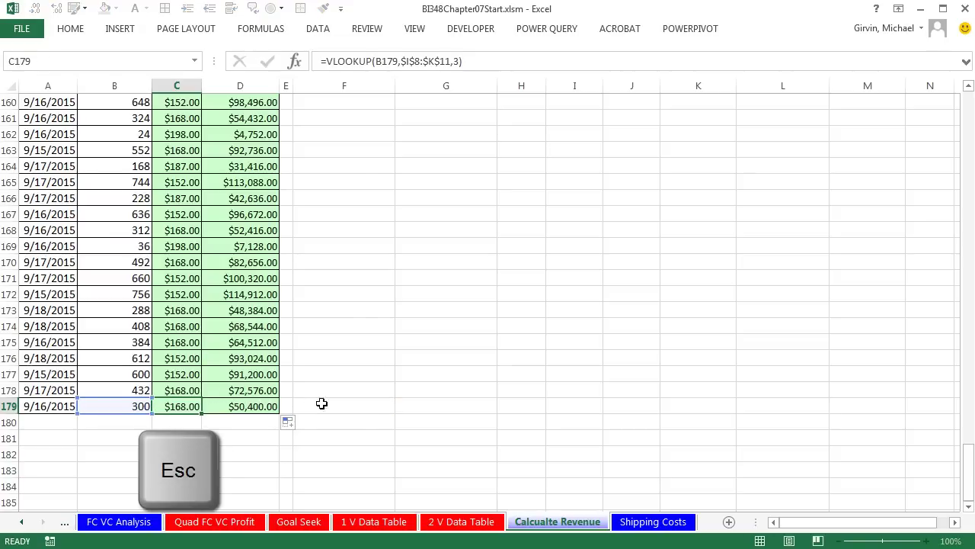
- Copy the Revenue header and cell formatting from D7:D8 onto F7:F8 and G7:G8
{"action": "key", "text": "ctrl+Up"}
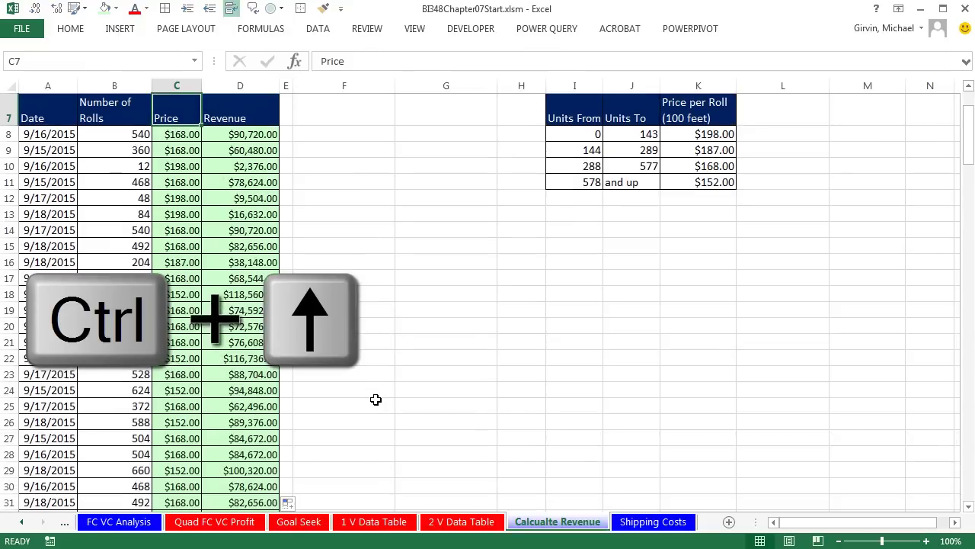
{"action": "left_click", "coordinate": [343, 193]}
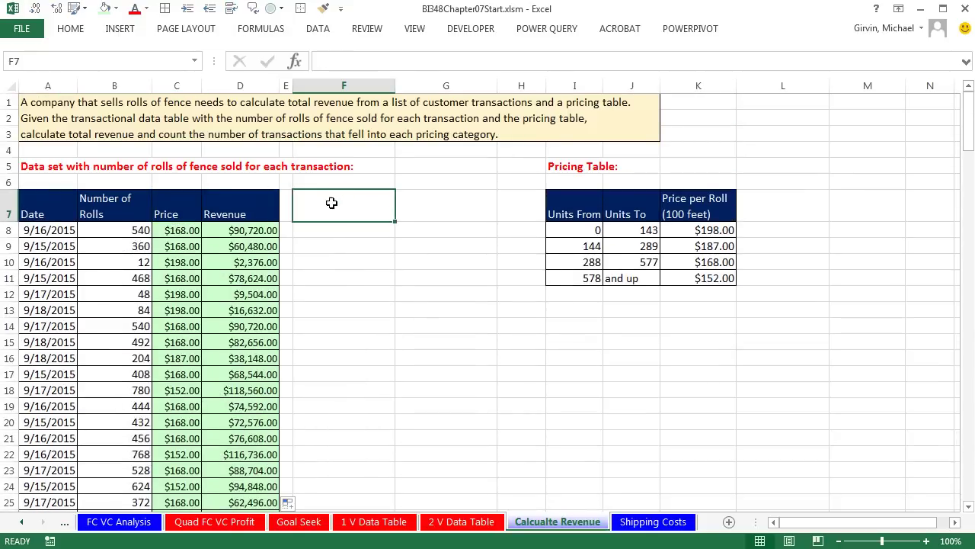
{"action": "left_click_drag", "start_coordinate": [247, 200], "coordinate": [248, 228]}
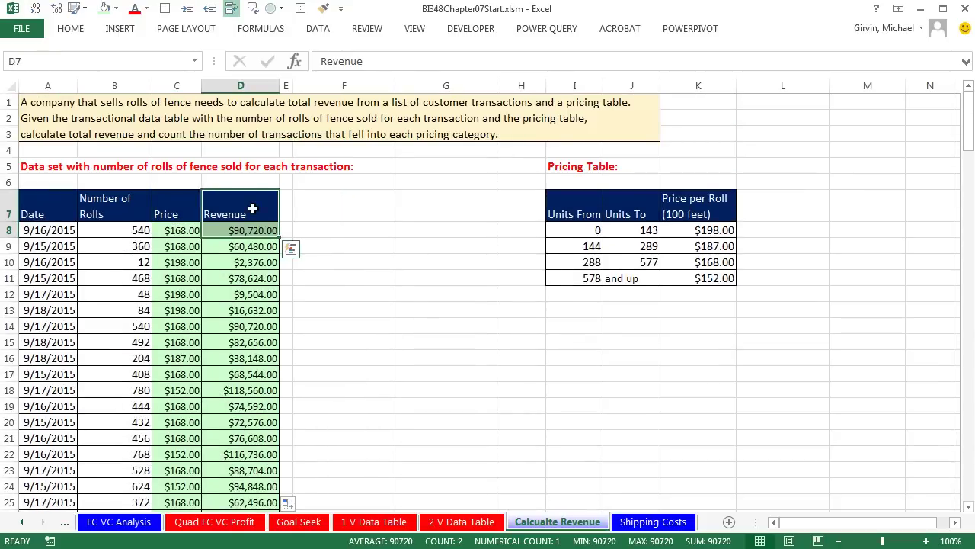
{"action": "right_click", "coordinate": [254, 205]}
{"action": "left_click", "coordinate": [433, 190]}
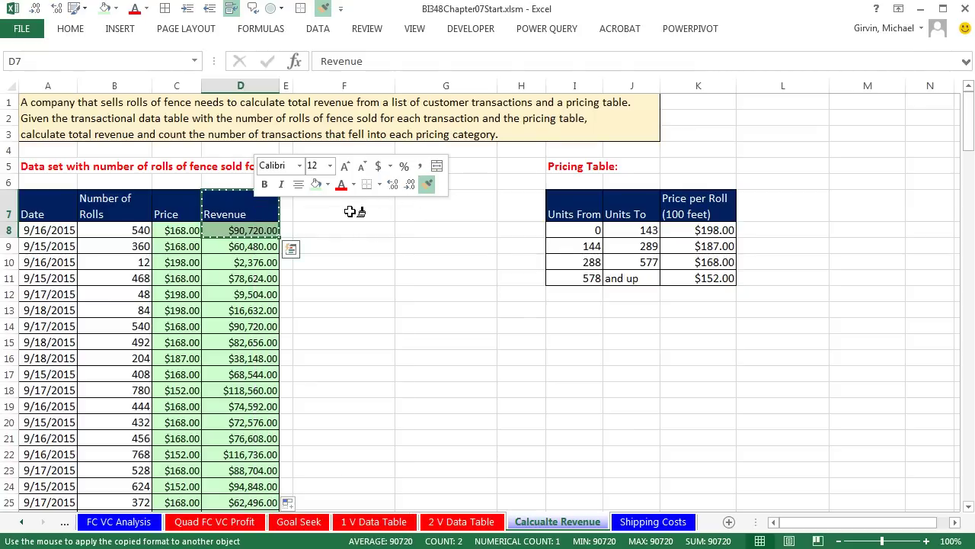
{"action": "left_click", "coordinate": [344, 212]}
{"action": "right_click", "coordinate": [347, 206]}
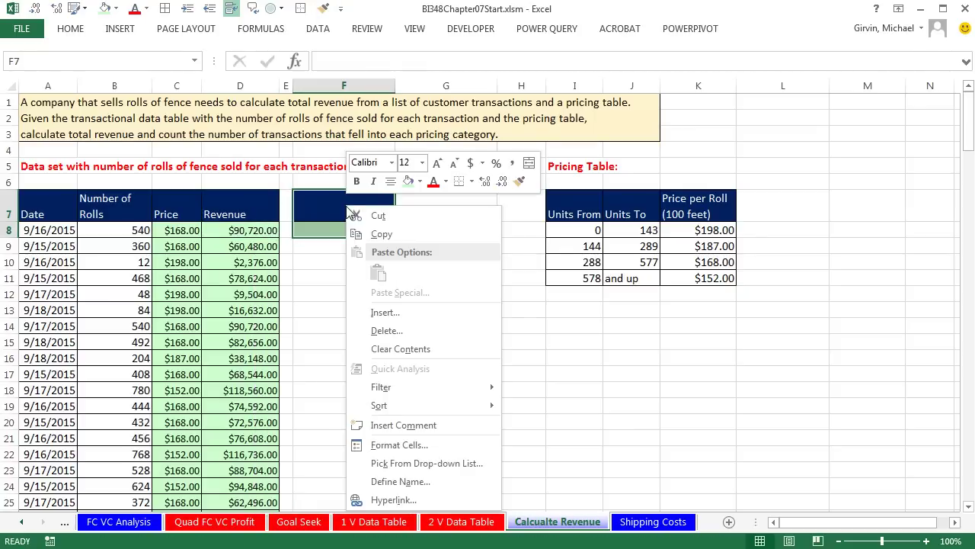
{"action": "left_click", "coordinate": [521, 186]}
{"action": "left_click", "coordinate": [435, 204]}
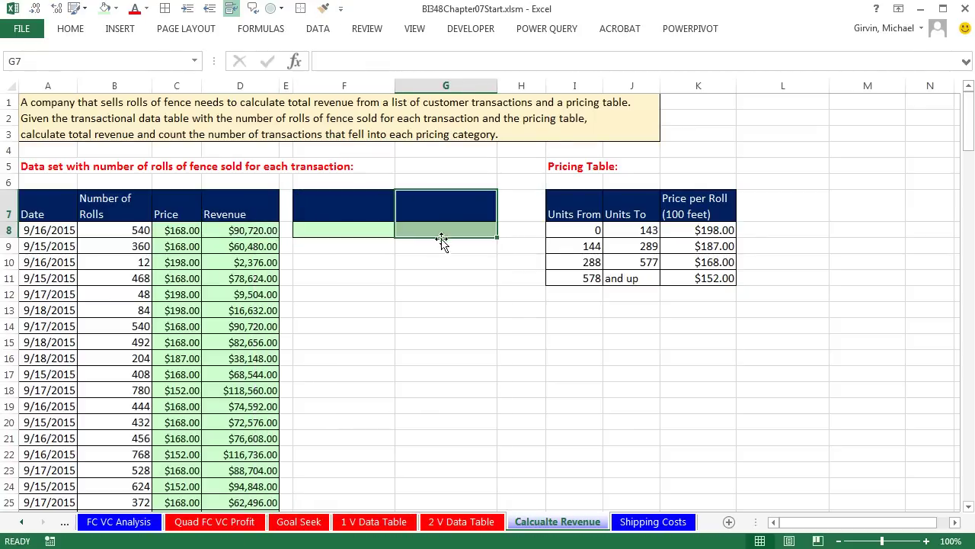
- Enter the two-line header 'Total Revenue' over 'Helper Column' in F7
{"action": "left_click", "coordinate": [338, 213]}
{"action": "type", "text": "Total Revenue"}
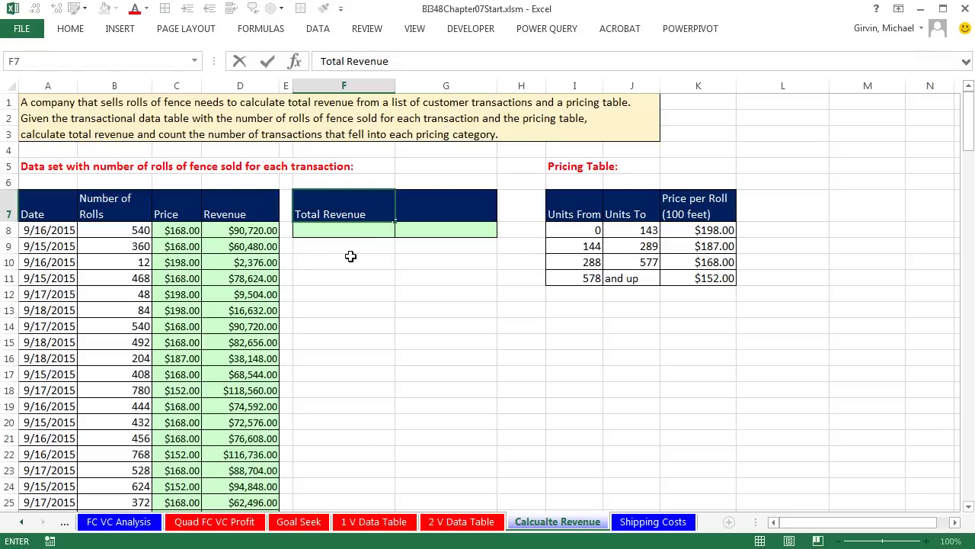
{"action": "key", "text": "alt+Return"}
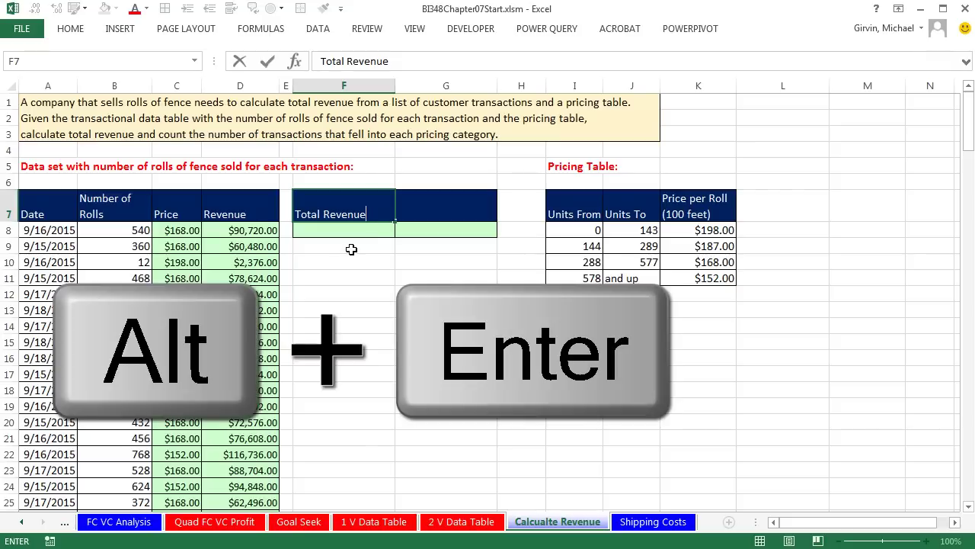
{"action": "key", "text": "alt+Return"}
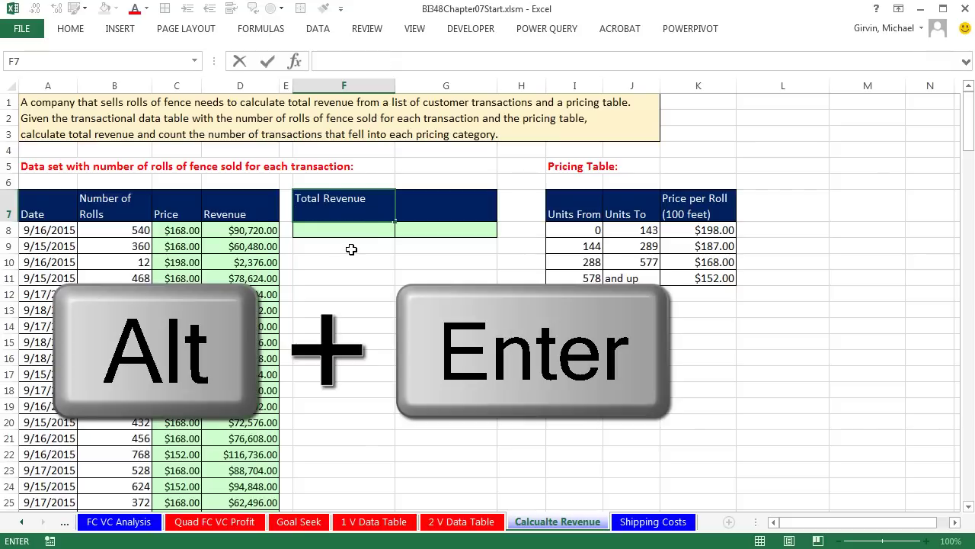
{"action": "type", "text": "Helper Column"}
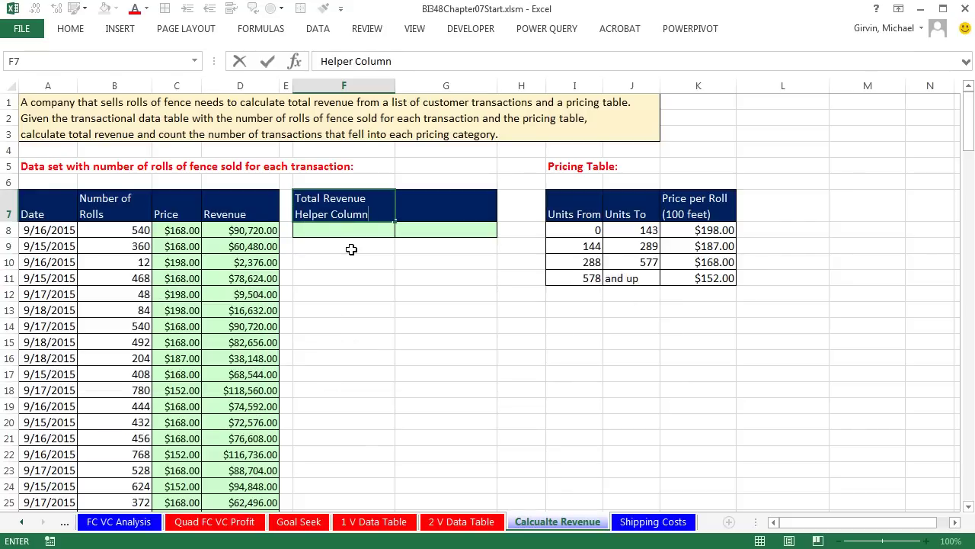
{"action": "key", "text": "Return"}
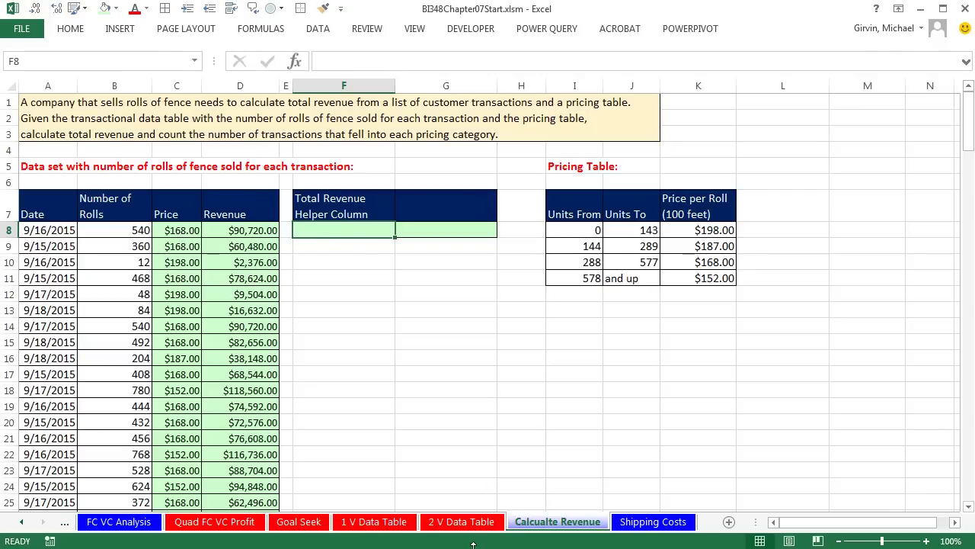
- Sum D8:D179 in F8 to show $11,825,076.00, then widen column E
{"action": "key", "text": "alt+equal"}
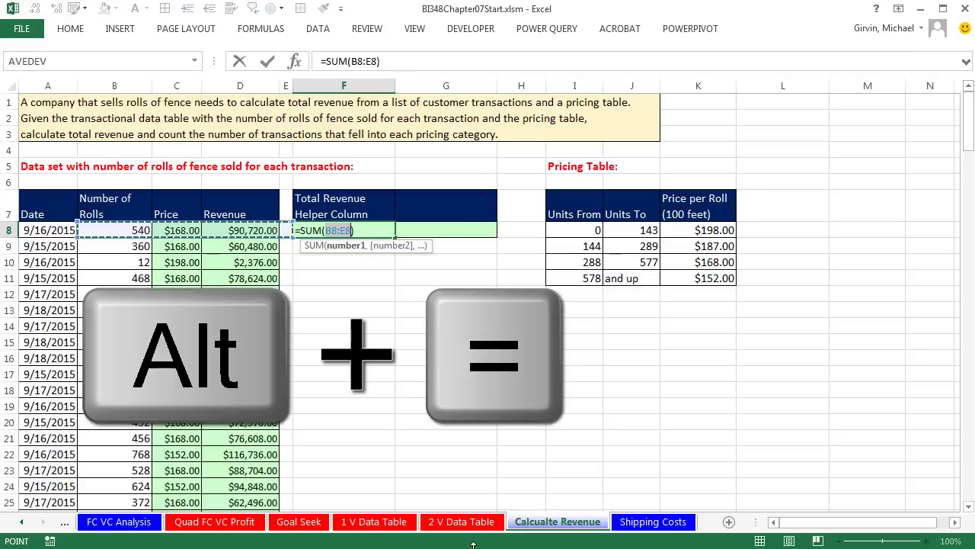
{"action": "left_click", "coordinate": [251, 231]}
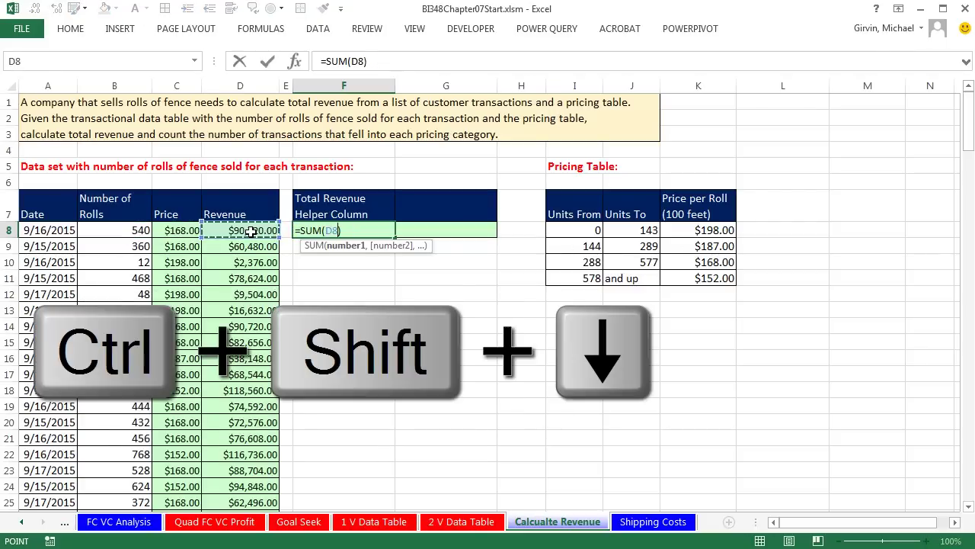
{"action": "key", "text": "ctrl+shift+Down"}
{"action": "key", "text": "ctrl+BackSpace"}
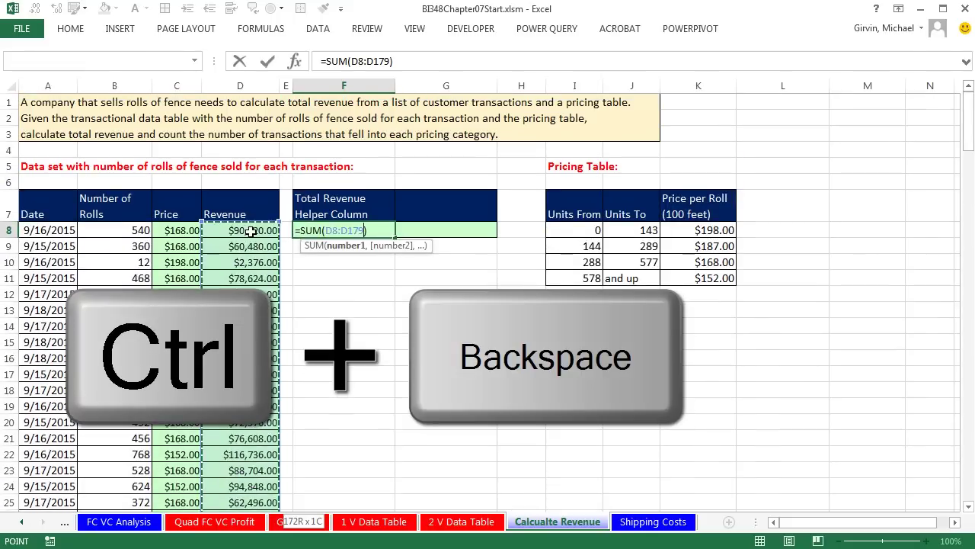
{"action": "key", "text": "ctrl+Return"}
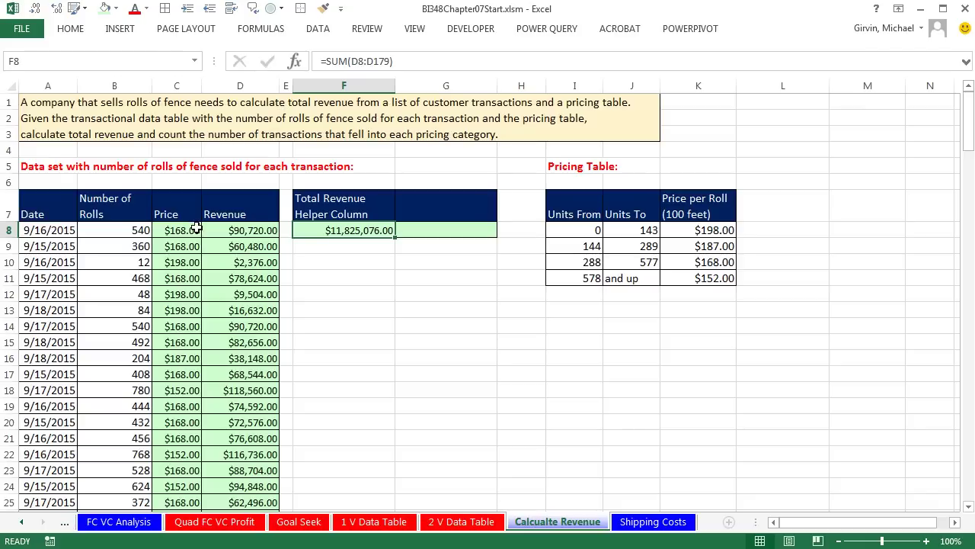
{"action": "left_click_drag", "start_coordinate": [292, 86], "coordinate": [363, 85]}
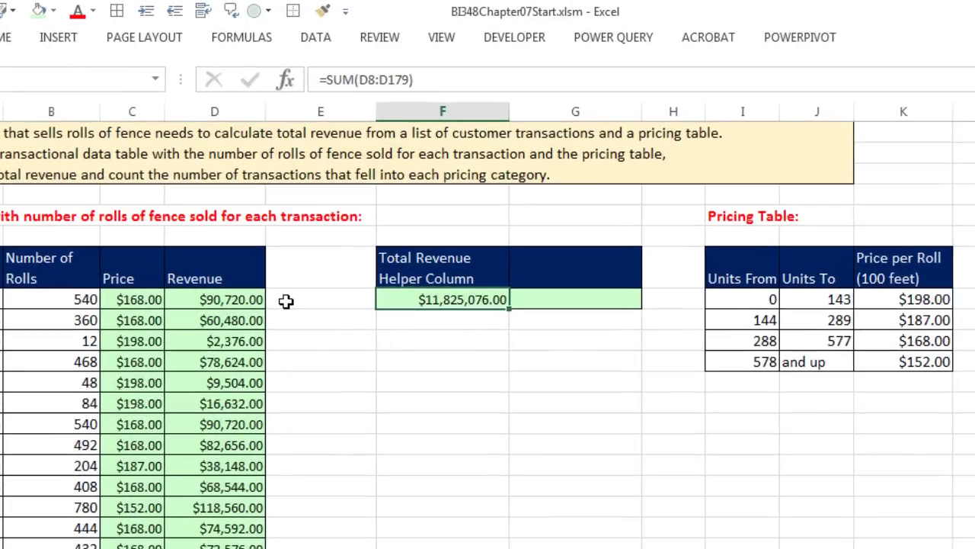
- Enter =LOOKUP(B8,$I$8:$K$11) in E8, returning 168 for the 540-roll transaction
{"action": "left_click", "coordinate": [310, 238]}
{"action": "type", "text": "=loo"}
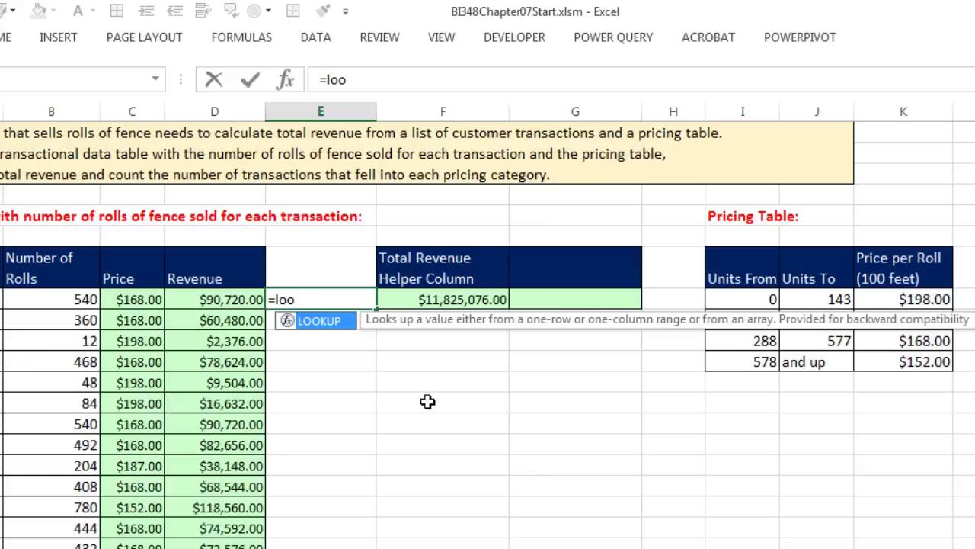
{"action": "key", "text": "Tab"}
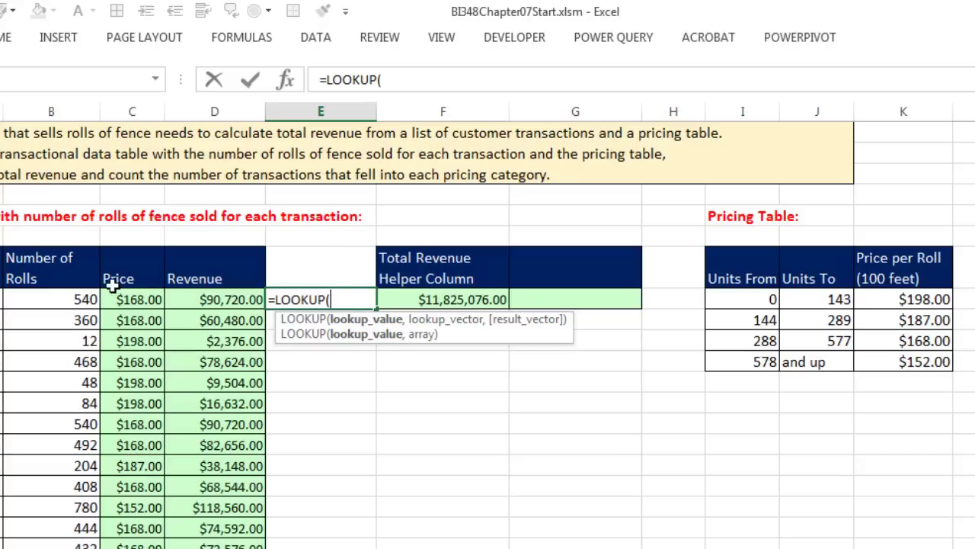
{"action": "left_click", "coordinate": [74, 297]}
{"action": "type", "text": ","}
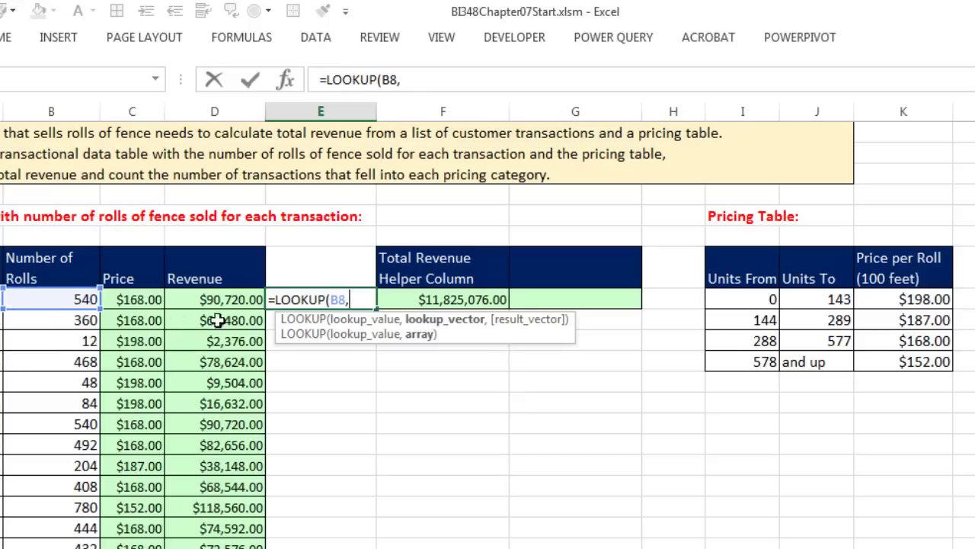
{"action": "left_click_drag", "start_coordinate": [728, 300], "coordinate": [899, 345]}
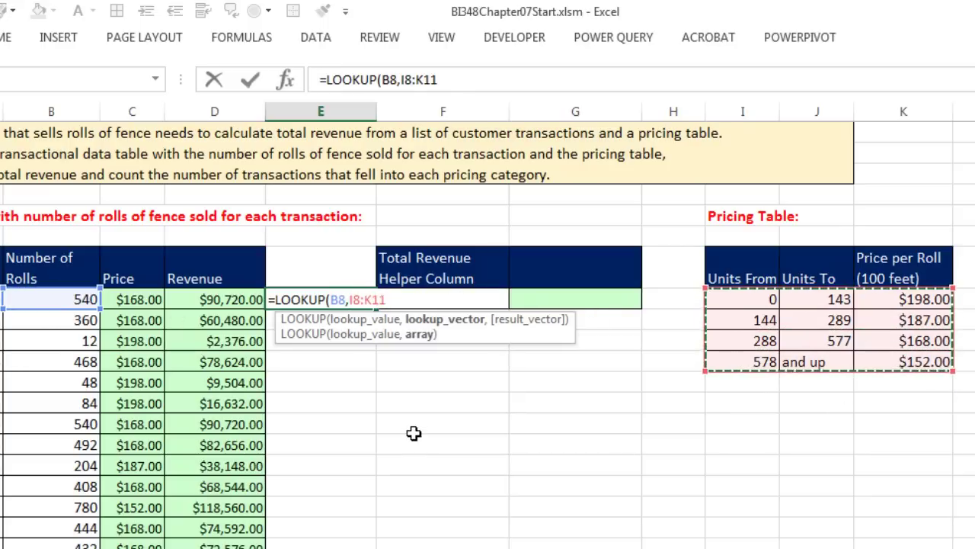
{"action": "key", "text": "F4"}
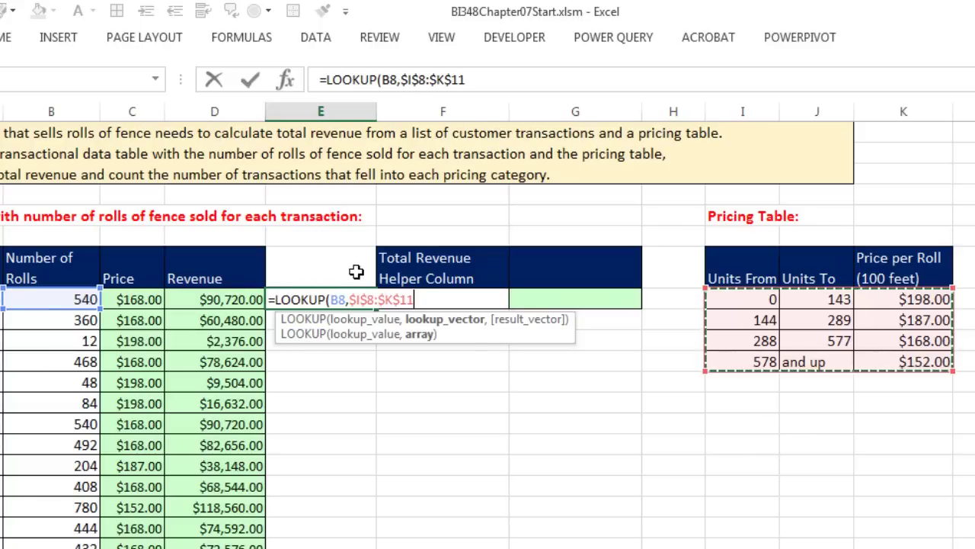
{"action": "type", "text": ")"}
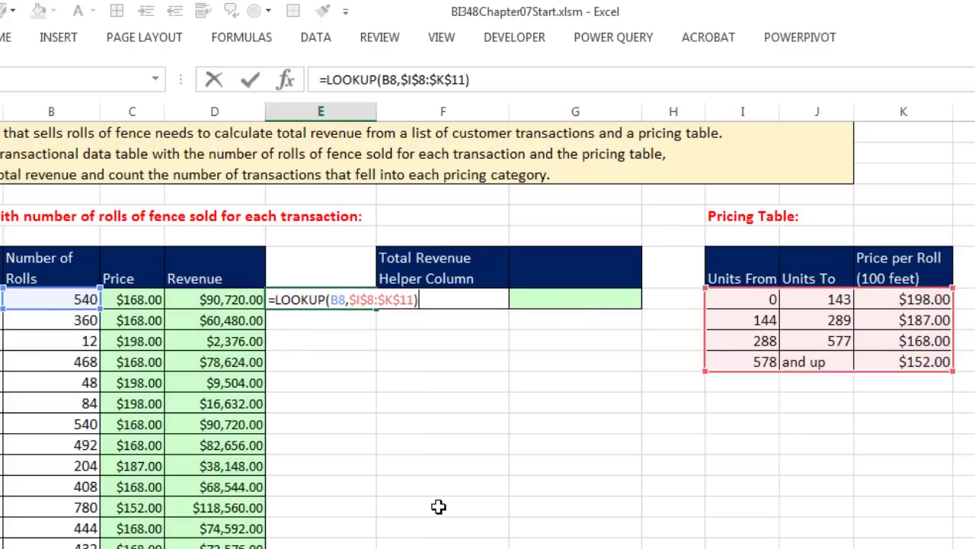
{"action": "key", "text": "ctrl+Return"}
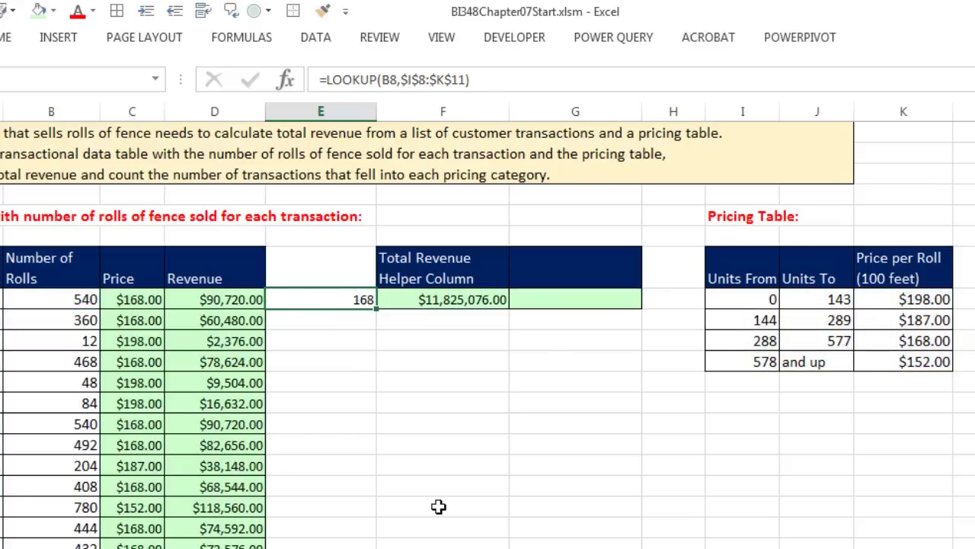
- Fill the E8 LOOKUP formula down column E and move the results to column M
{"action": "double_click", "coordinate": [376, 309]}
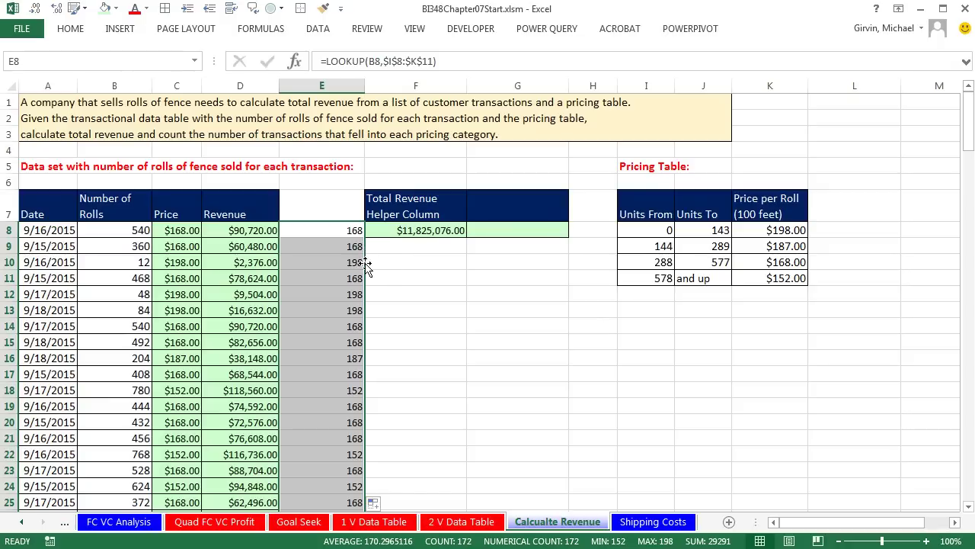
{"action": "left_click_drag", "start_coordinate": [368, 270], "coordinate": [923, 271]}
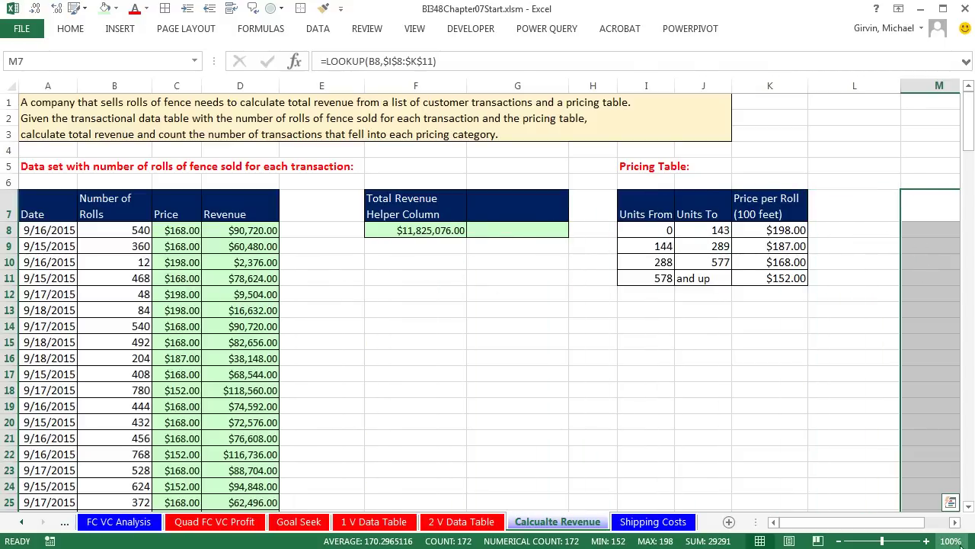
{"action": "left_click", "coordinate": [955, 522]}
{"action": "left_click", "coordinate": [955, 522]}
{"action": "left_click", "coordinate": [955, 522]}
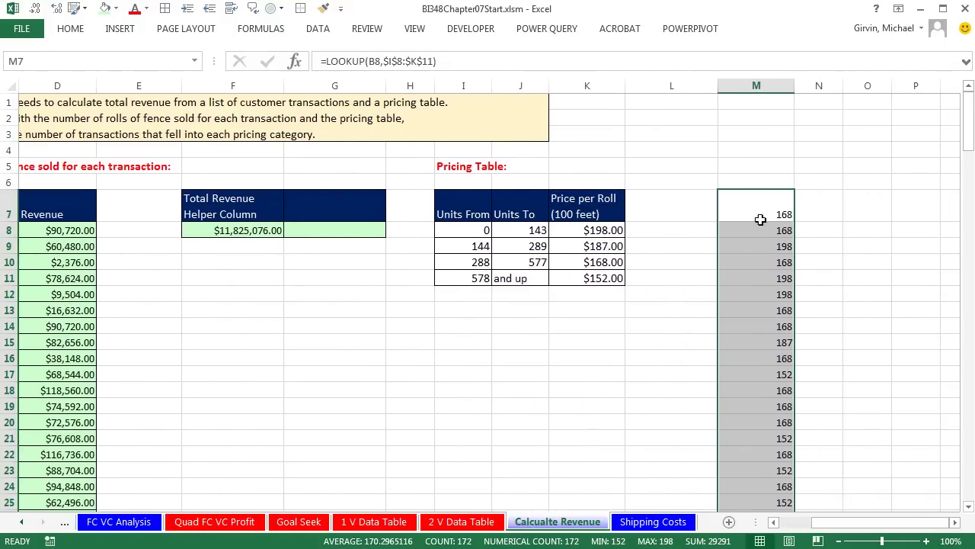
- Label M6 'LOOKUP to get Price:' and scroll back to the revenue area
{"action": "left_click", "coordinate": [744, 183]}
{"action": "key", "text": "F2"}
{"action": "type", "text": "LOOKUP to get Price:"}
{"action": "key", "text": "Return"}
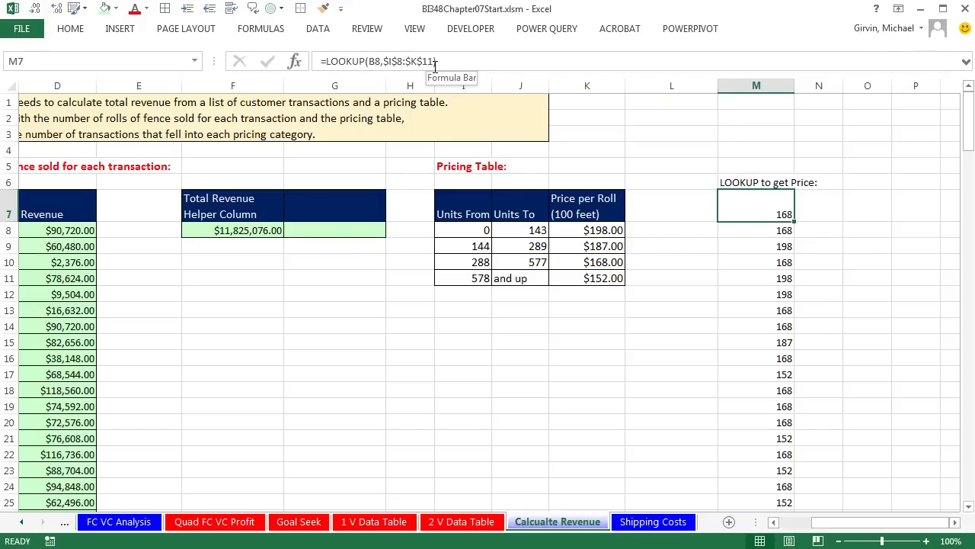
{"action": "left_click_drag", "start_coordinate": [832, 527], "coordinate": [304, 85]}
- Copy the F7 header into G7 and change 'Helper Column' to 'Single Cell Formula'
{"action": "left_click", "coordinate": [421, 231]}
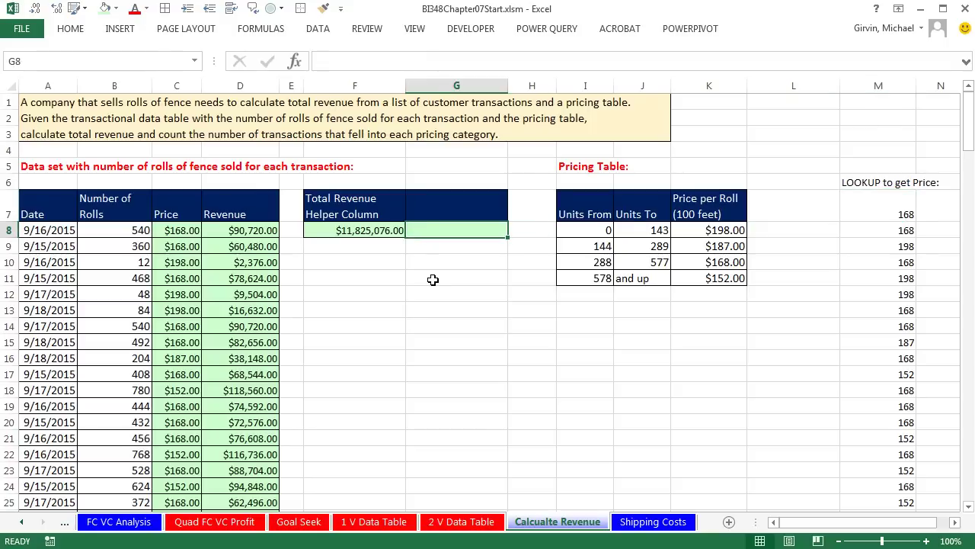
{"action": "left_click", "coordinate": [381, 214]}
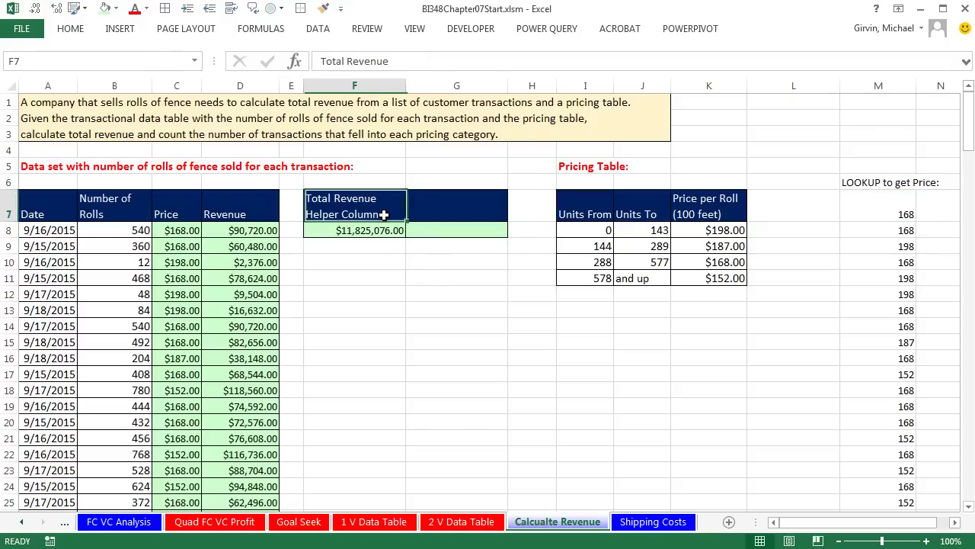
{"action": "key", "text": "ctrl+c"}
{"action": "left_click", "coordinate": [454, 208]}
{"action": "key", "text": "ctrl+v"}
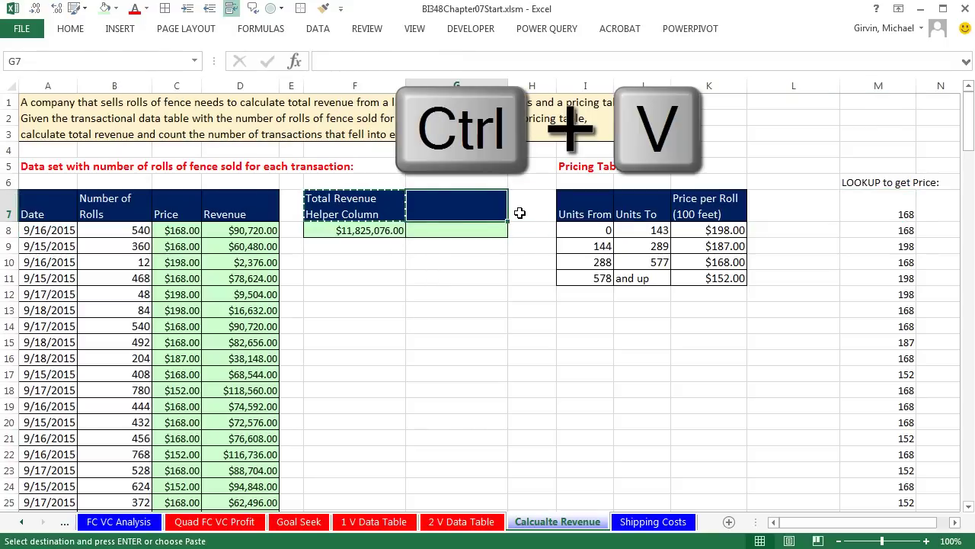
{"action": "double_click", "coordinate": [475, 215]}
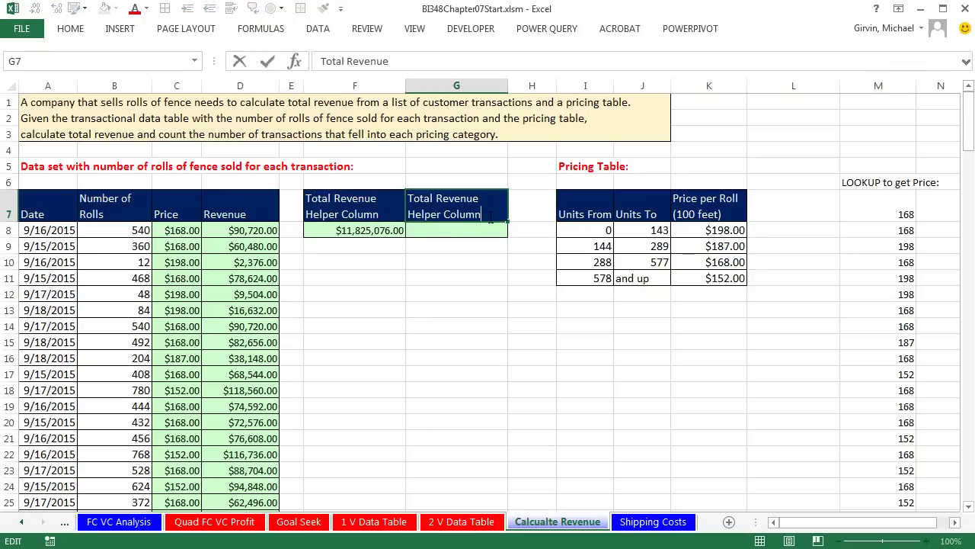
{"action": "left_click_drag", "start_coordinate": [480, 215], "coordinate": [367, 215]}
{"action": "type", "text": "Single Cell Formula"}
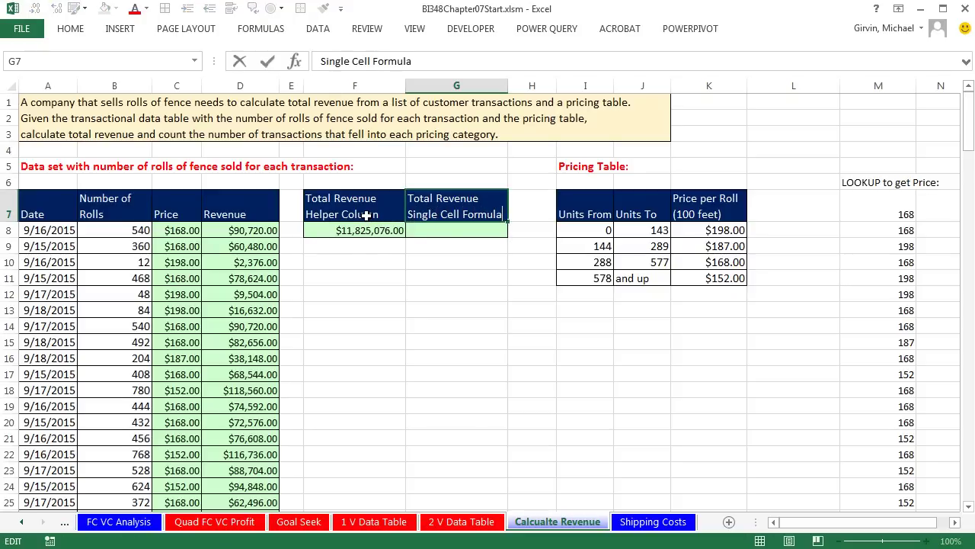
{"action": "key", "text": "ctrl+Return"}
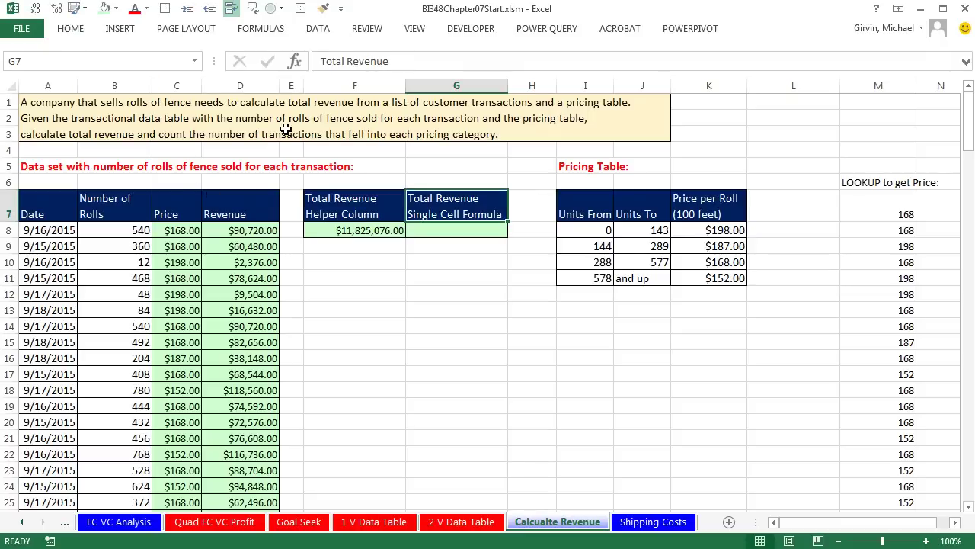
- Point out the Number of Rolls values in column B
{"action": "left_click_drag", "start_coordinate": [115, 206], "coordinate": [112, 329]}
{"action": "left_click", "coordinate": [122, 241]}
{"action": "left_click", "coordinate": [120, 264]}
{"action": "left_click", "coordinate": [122, 297]}
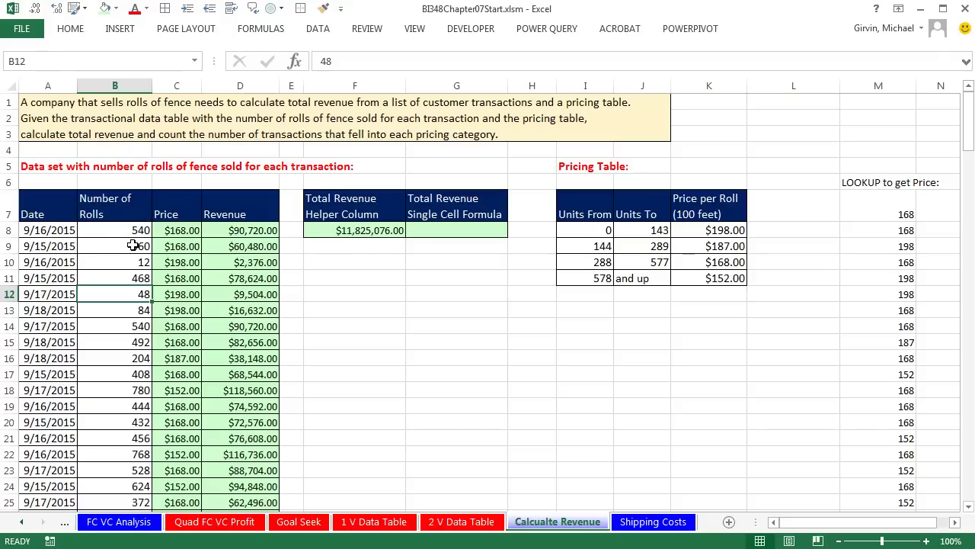
- Start a VLOOKUP on the roll-count range in G8, then cancel it
{"action": "left_click", "coordinate": [416, 230]}
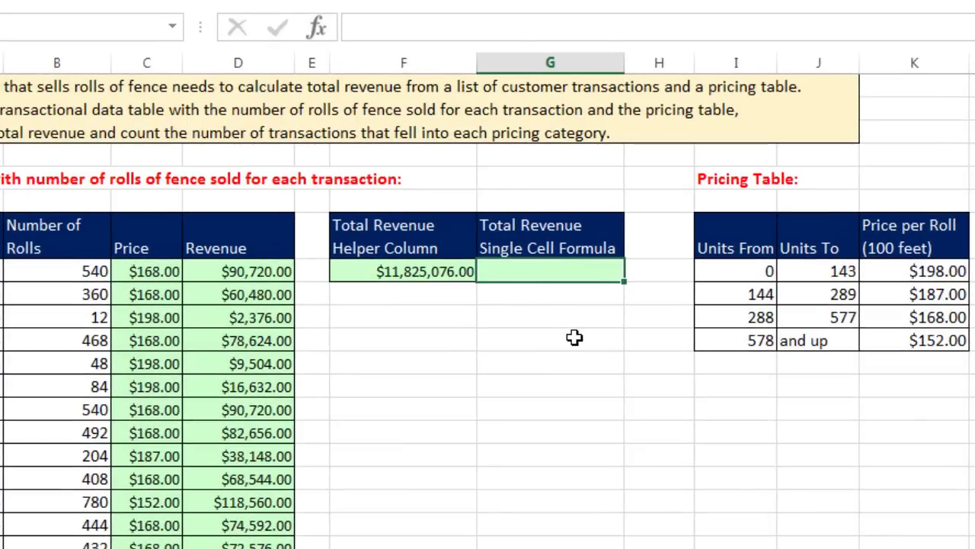
{"action": "type", "text": "=vl"}
{"action": "key", "text": "Tab"}
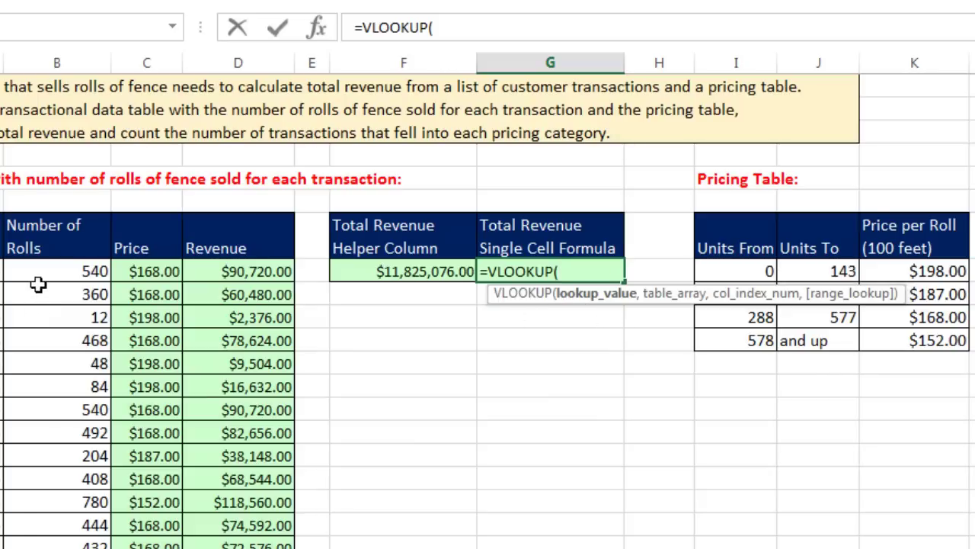
{"action": "left_click_drag", "start_coordinate": [37, 282], "coordinate": [17, 518]}
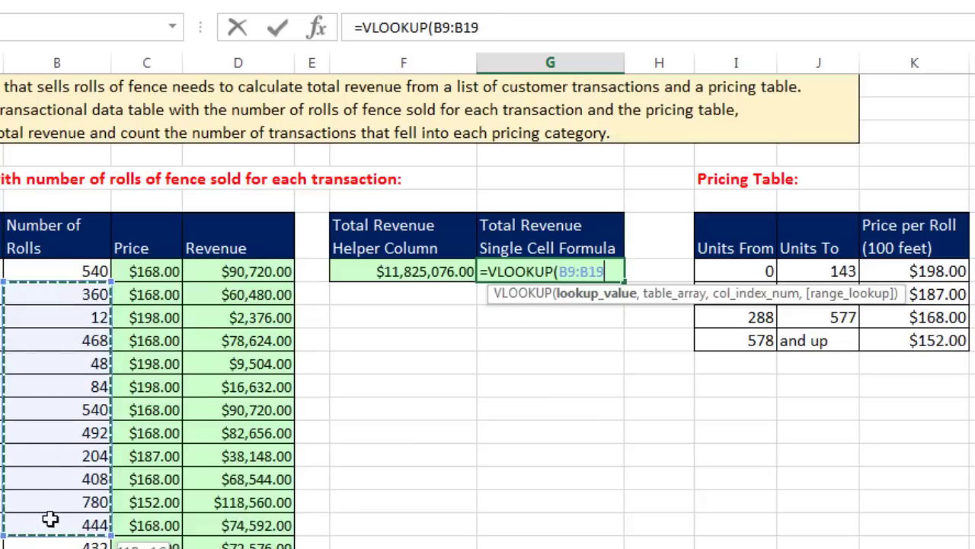
{"action": "left_click", "coordinate": [66, 276]}
{"action": "left_click_drag", "start_coordinate": [61, 317], "coordinate": [62, 474]}
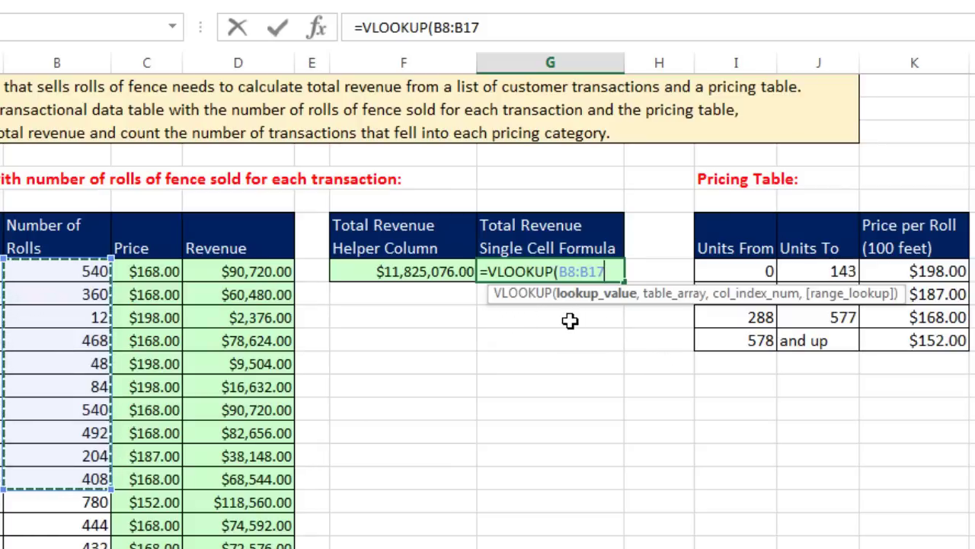
{"action": "key", "text": "Escape"}
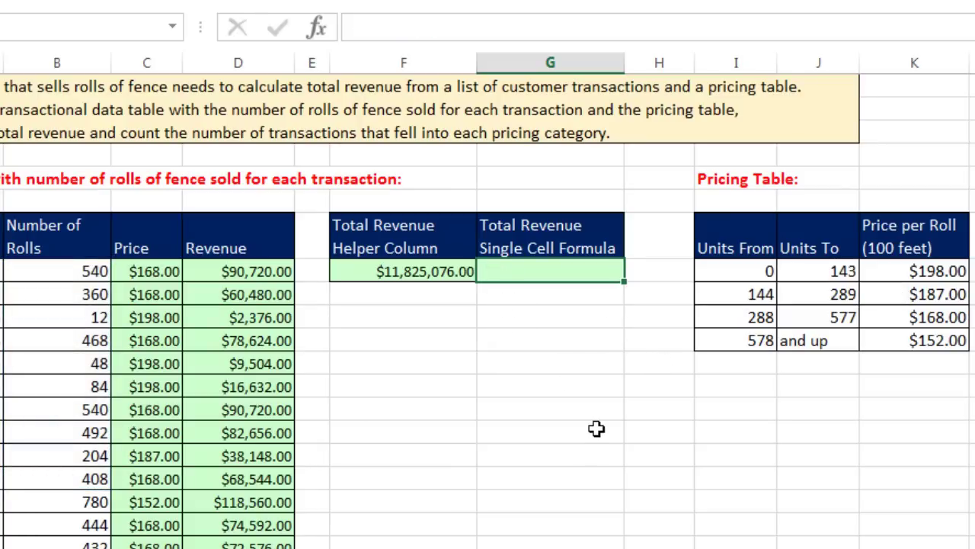
- Type =LOOKUP(B8:B179,I8:K11) in G8 without confirming it
{"action": "type", "text": "=loo"}
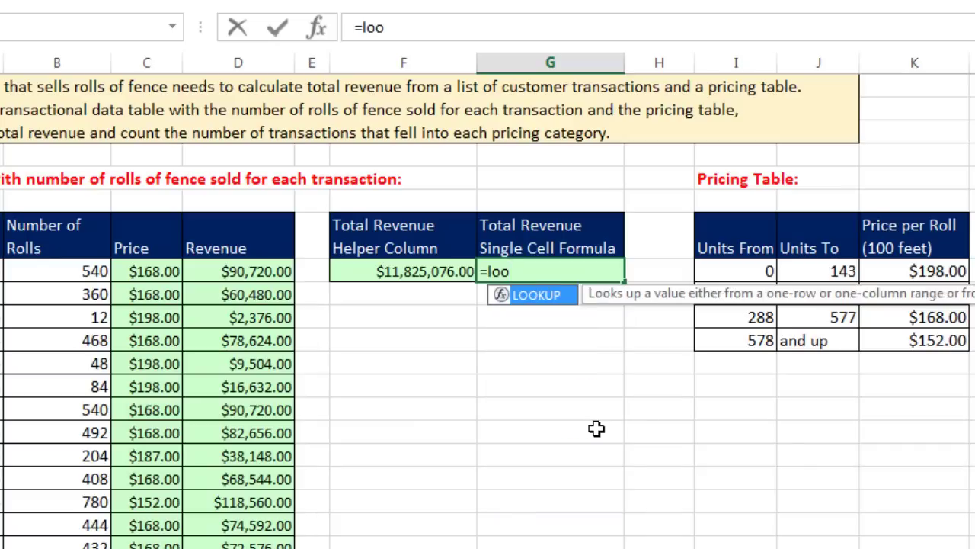
{"action": "key", "text": "Tab"}
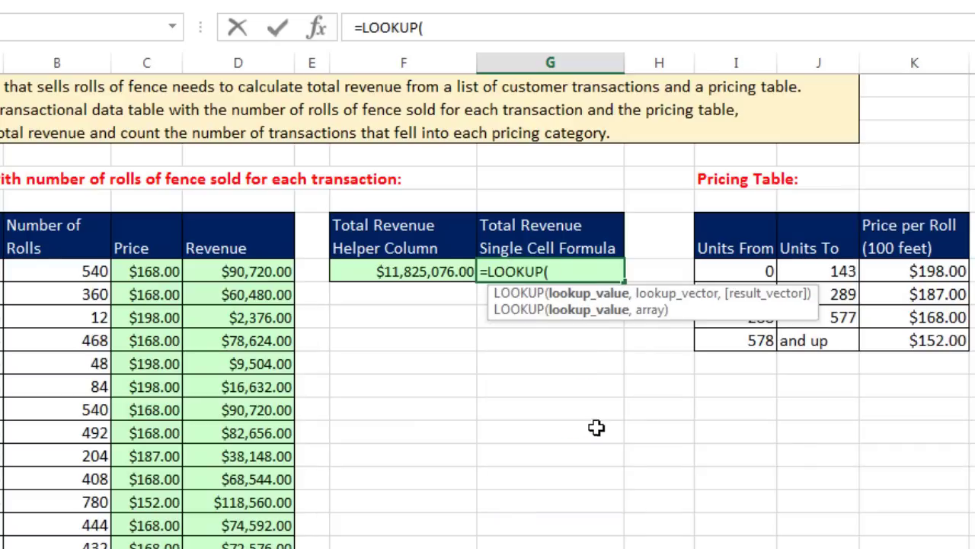
{"action": "left_click", "coordinate": [95, 272]}
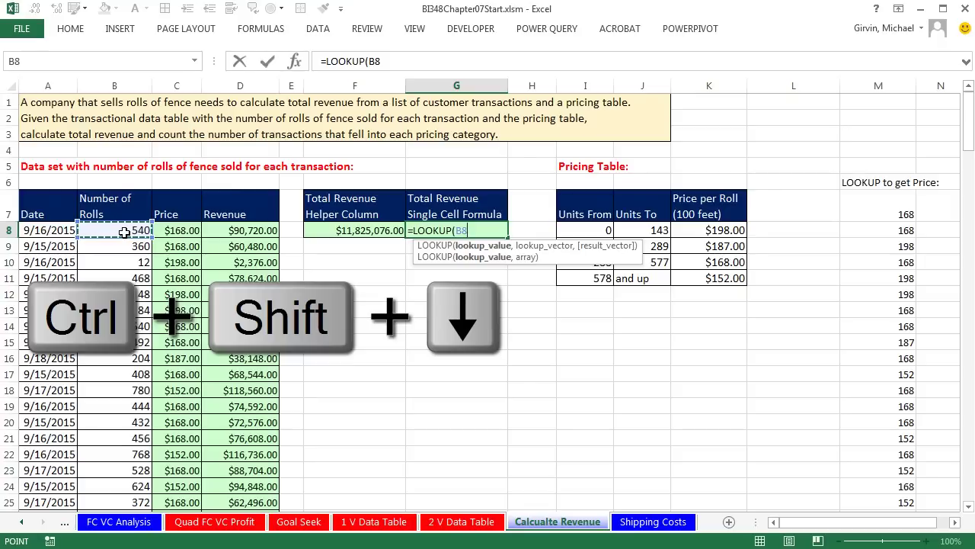
{"action": "key", "text": "ctrl+shift+Down"}
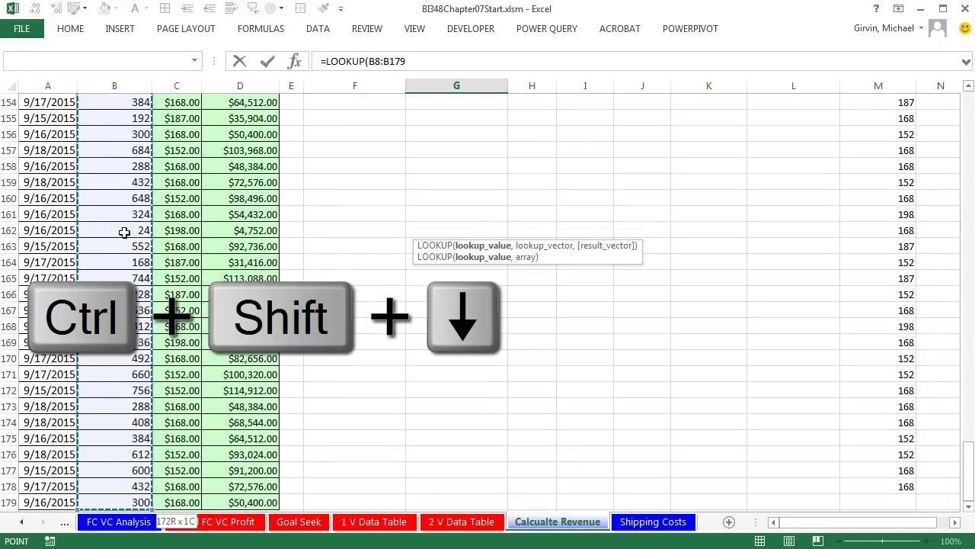
{"action": "key", "text": "ctrl+BackSpace"}
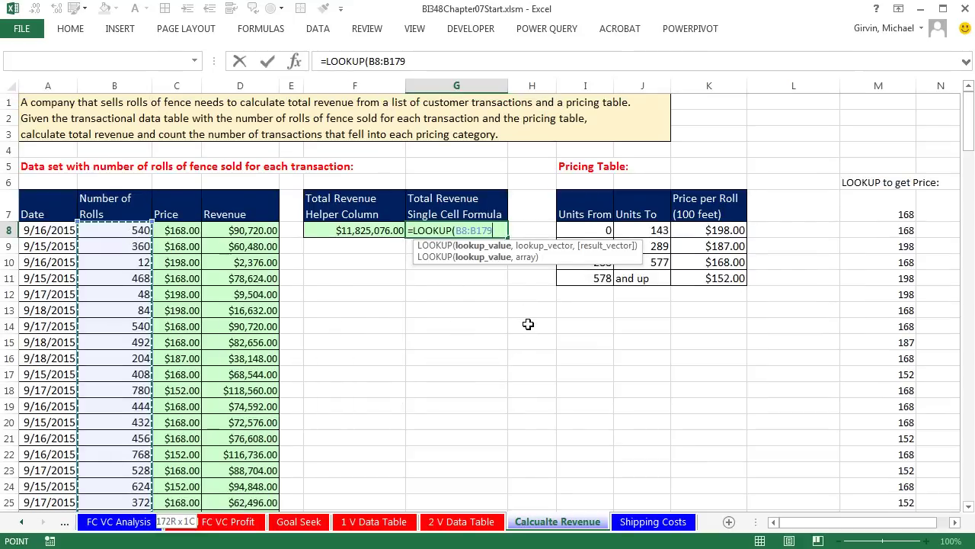
{"action": "type", "text": ","}
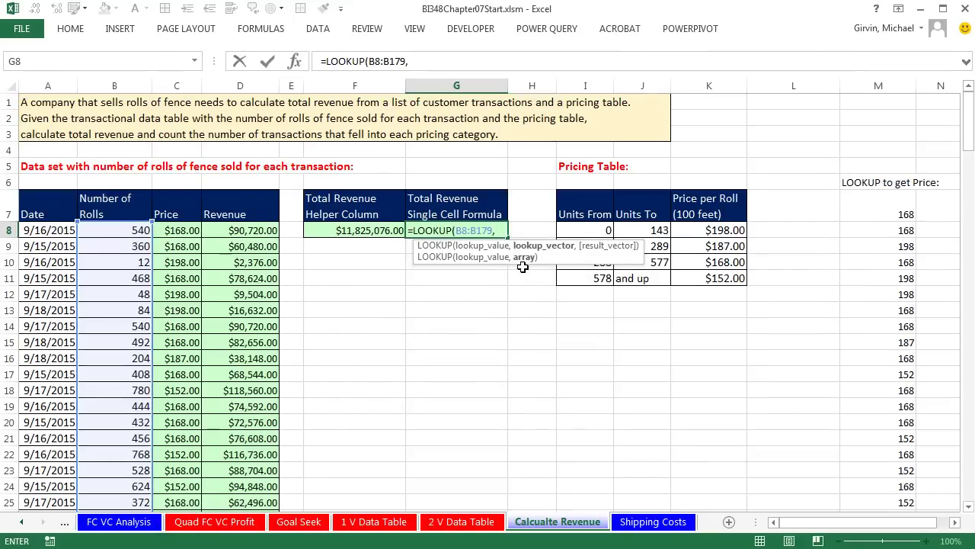
{"action": "left_click_drag", "start_coordinate": [598, 230], "coordinate": [708, 275]}
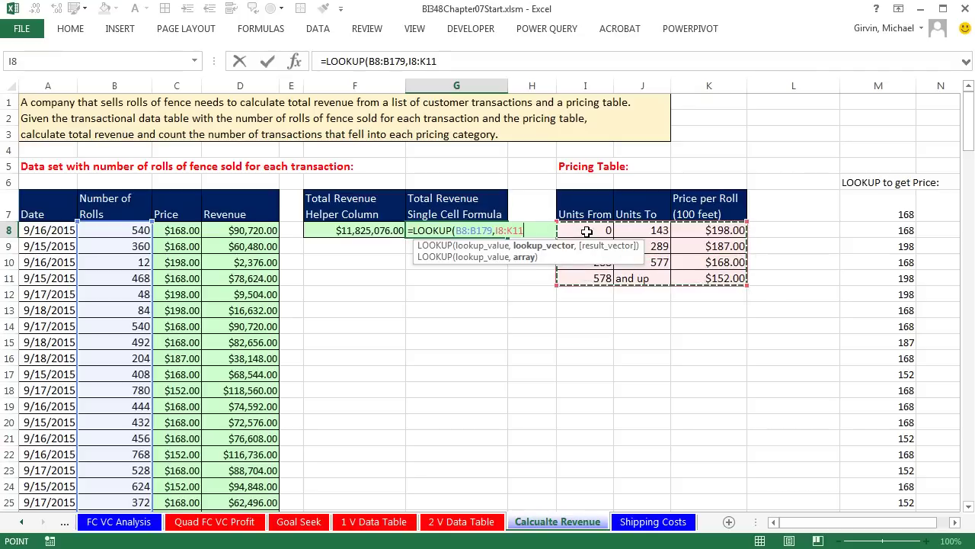
{"action": "type", "text": ")"}
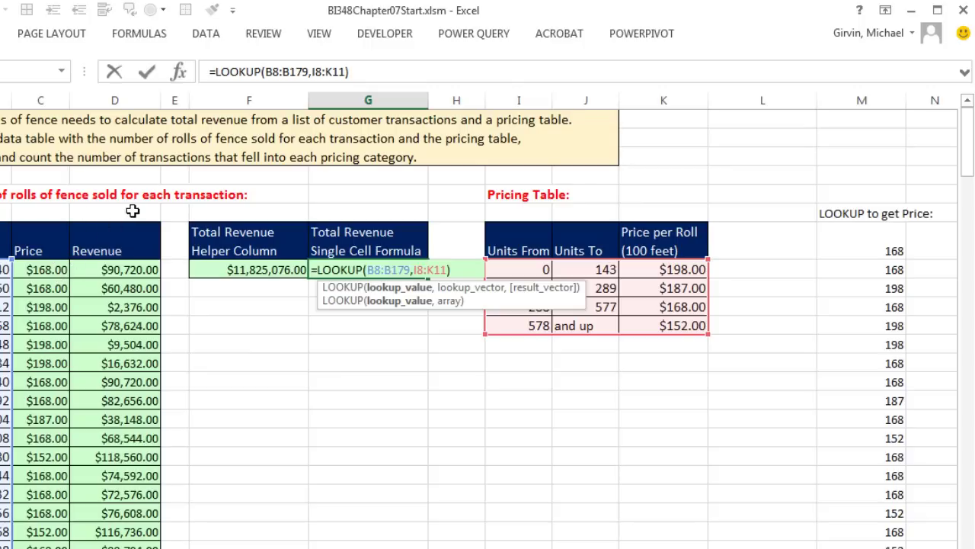
{"action": "left_click", "coordinate": [390, 301]}
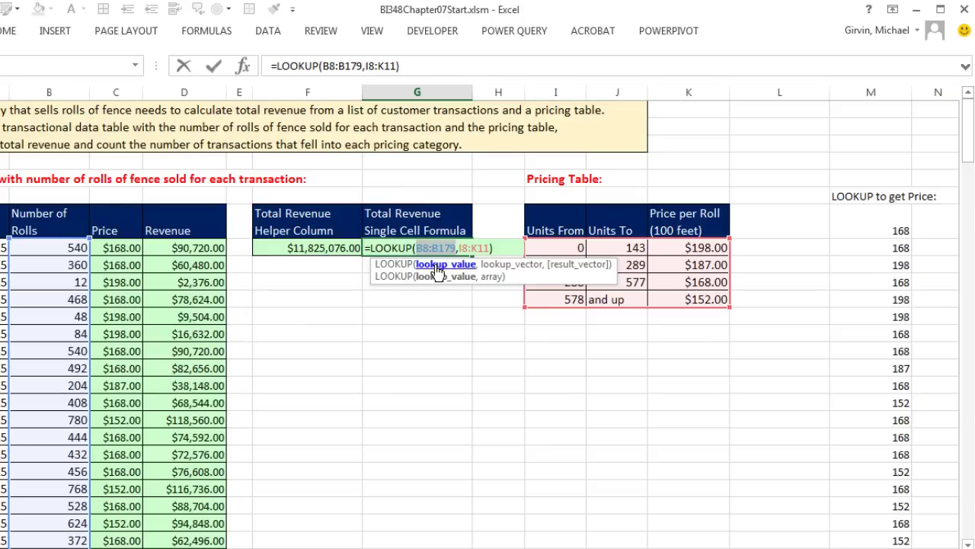
- Evaluate G8's LOOKUP with F9 to preview its price array, then undo back to the formula
{"action": "key", "text": "Return"}
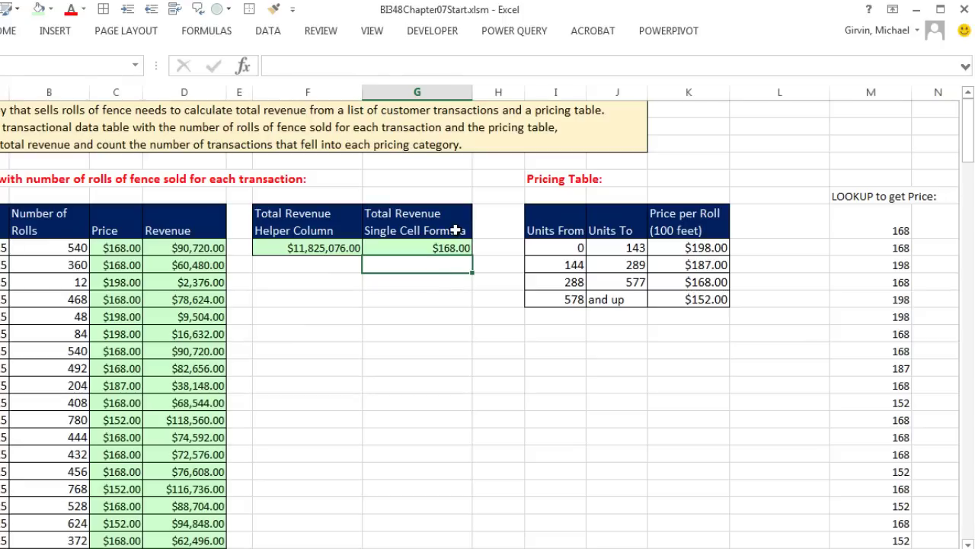
{"action": "left_click", "coordinate": [462, 246]}
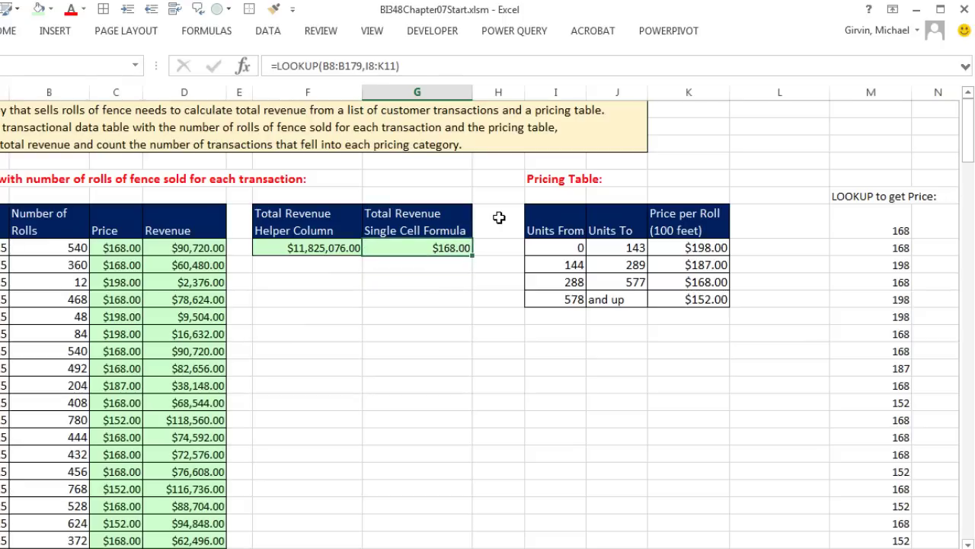
{"action": "double_click", "coordinate": [439, 249]}
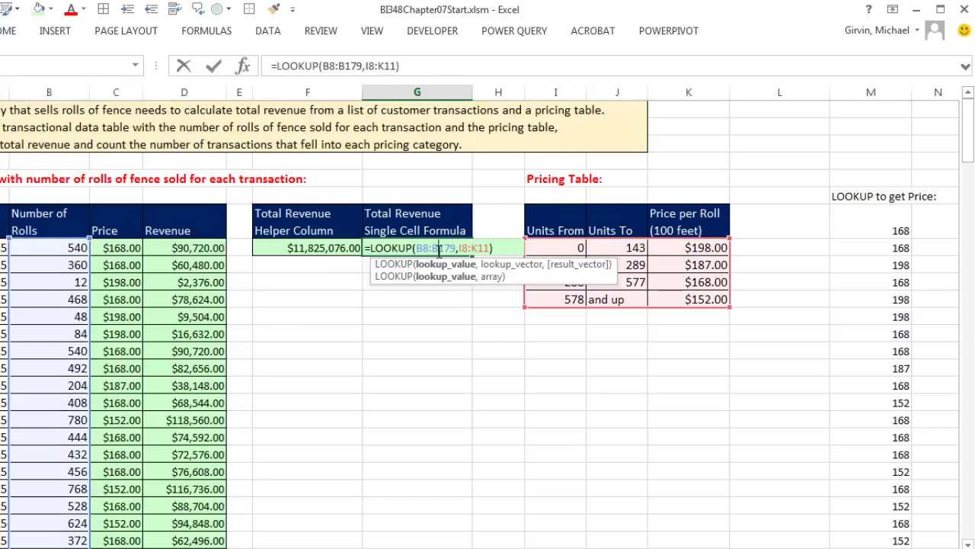
{"action": "left_click_drag", "start_coordinate": [373, 248], "coordinate": [551, 255]}
{"action": "key", "text": "F9"}
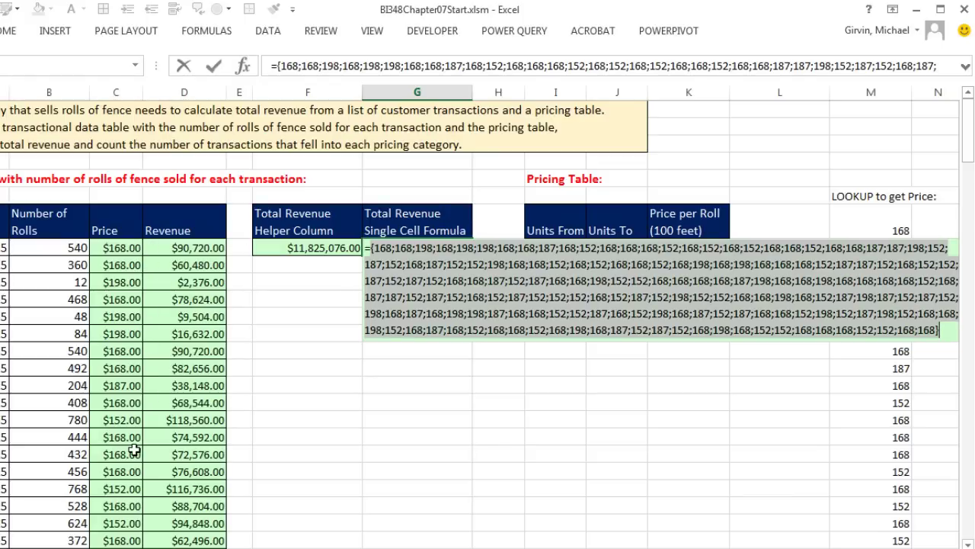
{"action": "key", "text": "ctrl+z"}
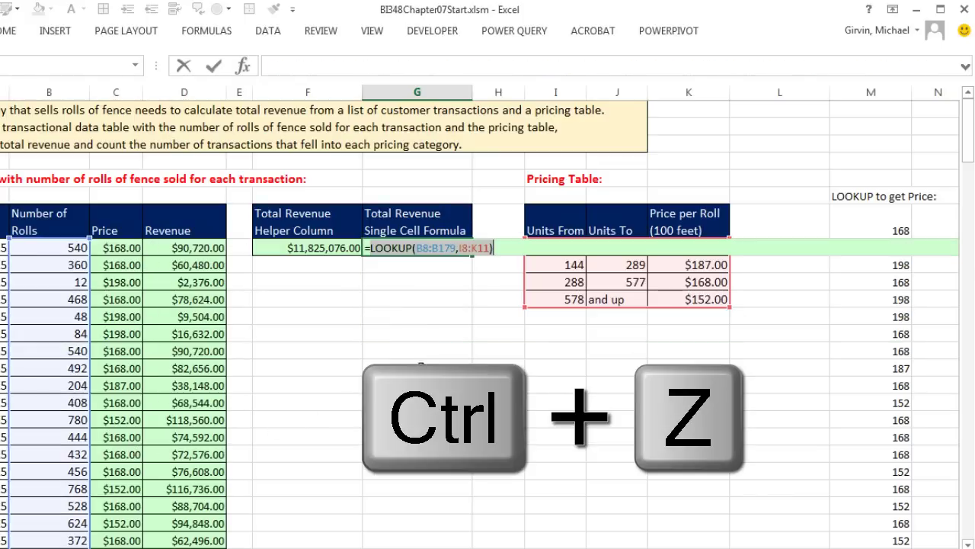
- Highlight the B8:B179 and I8:K11 arguments from the LOOKUP tooltip
{"action": "left_click", "coordinate": [419, 248]}
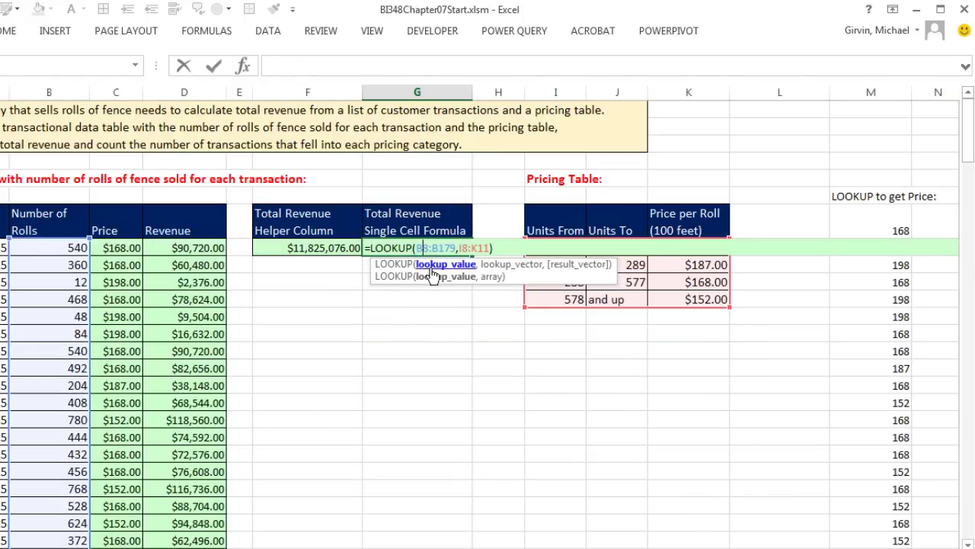
{"action": "left_click", "coordinate": [432, 272]}
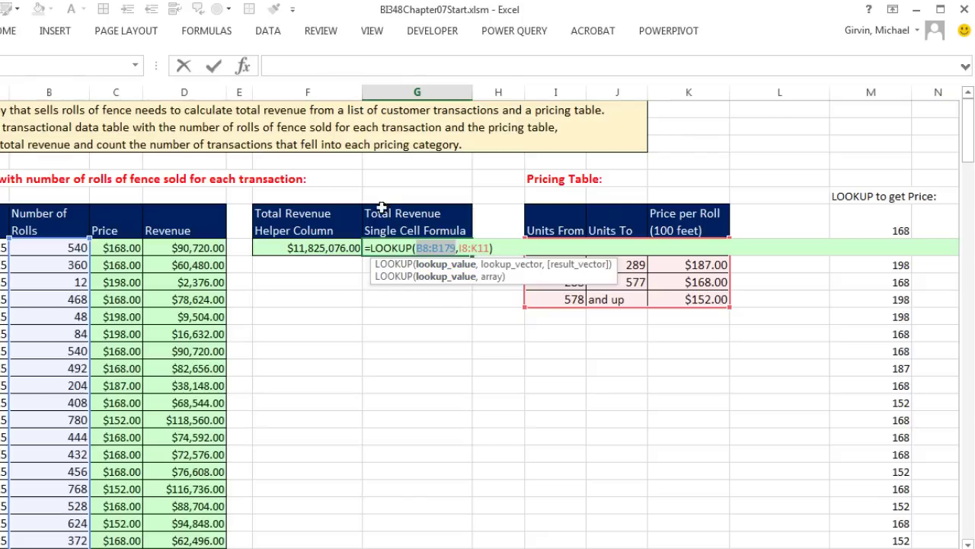
{"action": "left_click", "coordinate": [481, 248]}
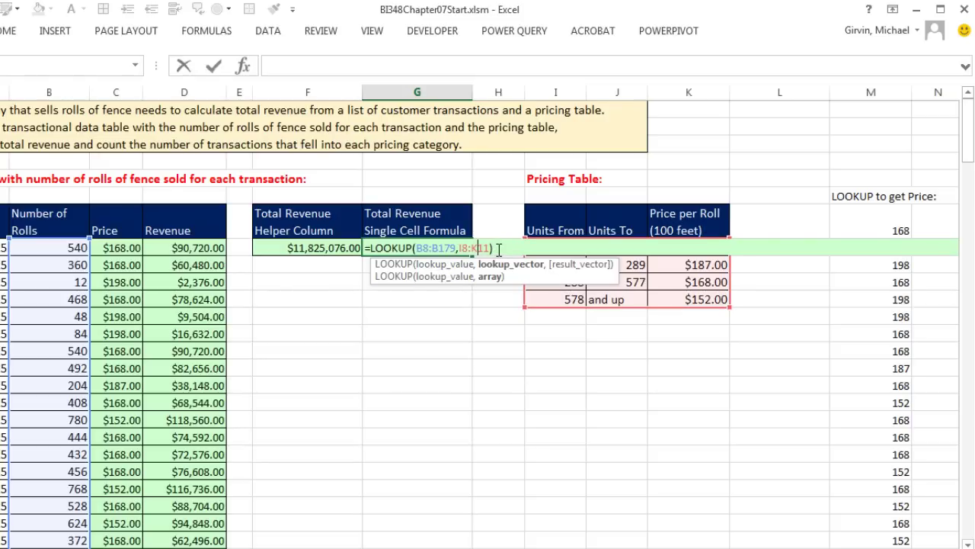
- Wrap G8's LOOKUP(B8:B179,I8:K11) in SUMPRODUCT and preview the looked-up prices with F9
{"action": "left_click", "coordinate": [372, 247]}
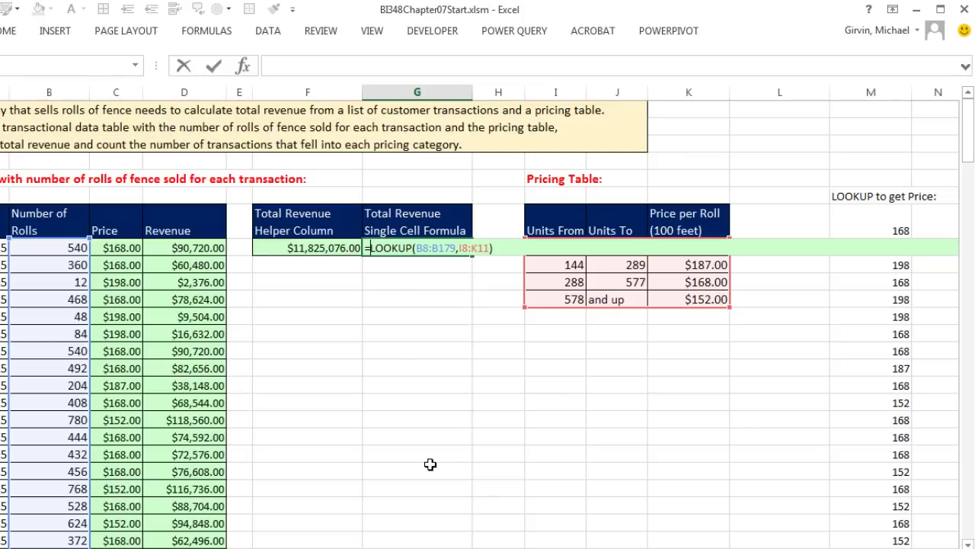
{"action": "type", "text": "sump"}
{"action": "key", "text": "Tab"}
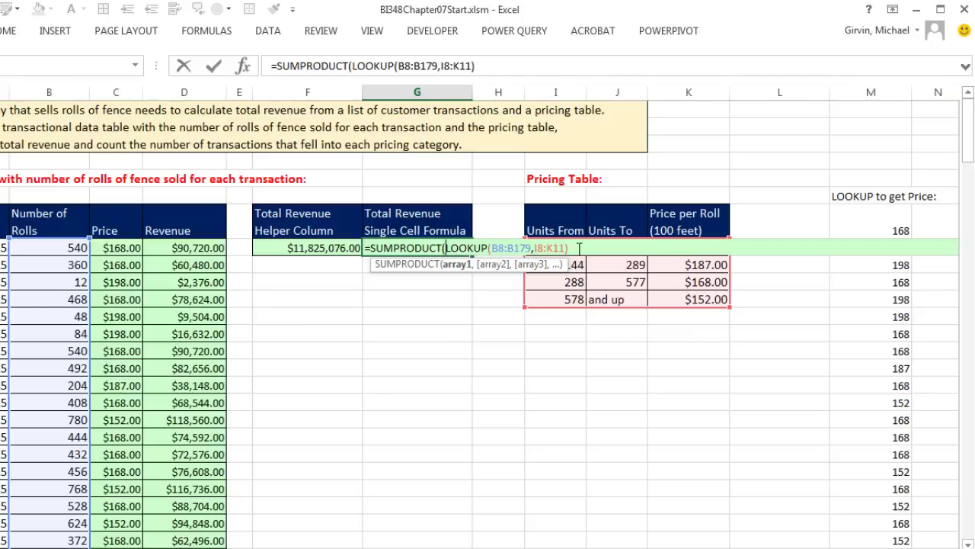
{"action": "left_click", "coordinate": [456, 267]}
{"action": "key", "text": "F9"}
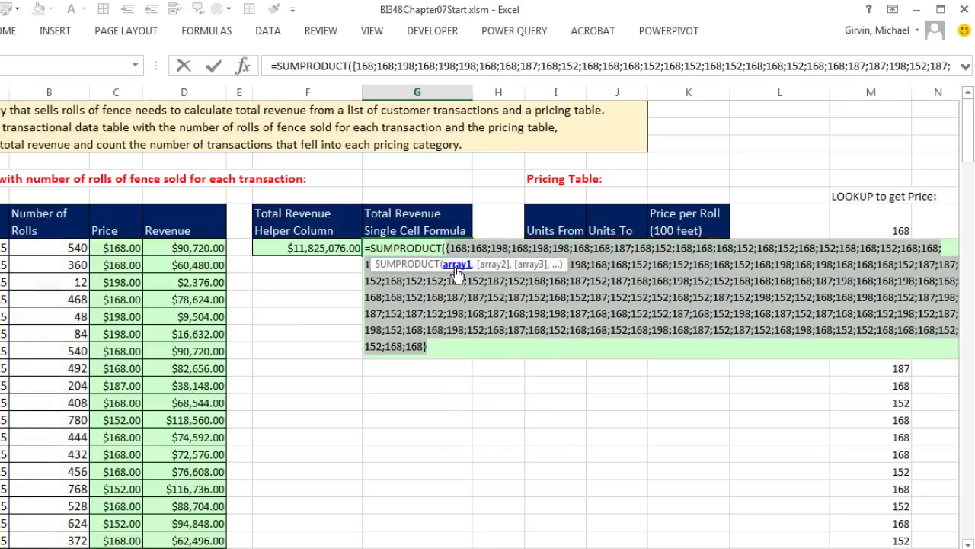
{"action": "key", "text": "ctrl+z"}
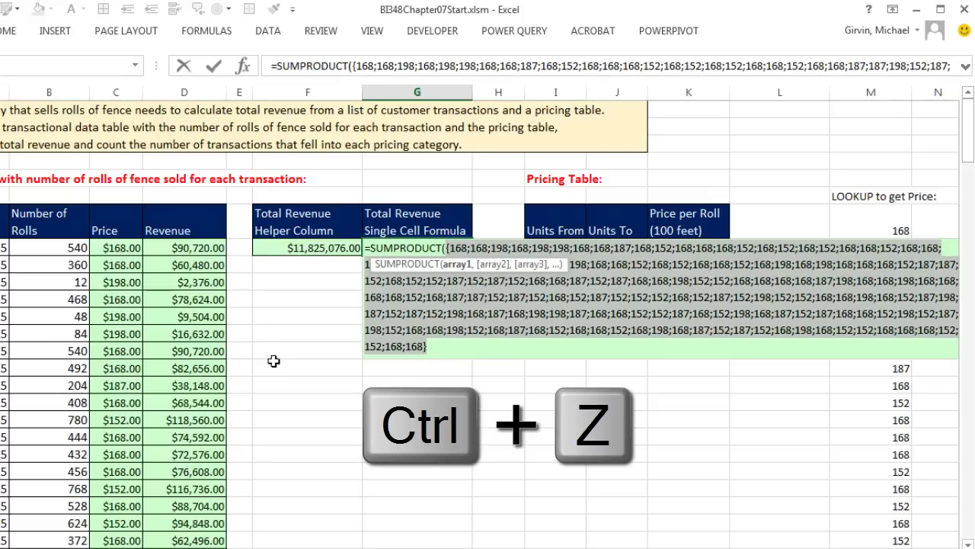
- Add B8:B179 as the second SUMPRODUCT array and commit, giving $11,825,076.00
{"action": "left_click", "coordinate": [572, 249]}
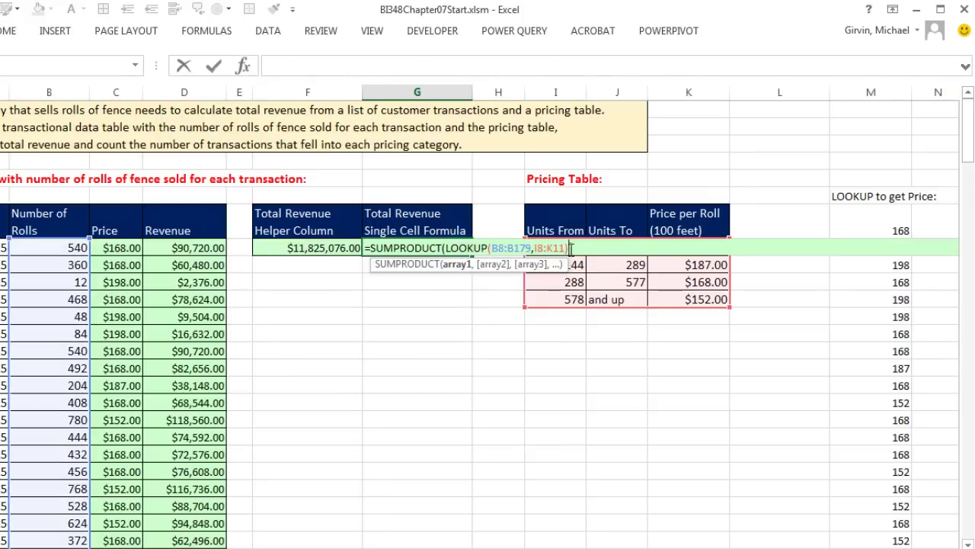
{"action": "type", "text": ","}
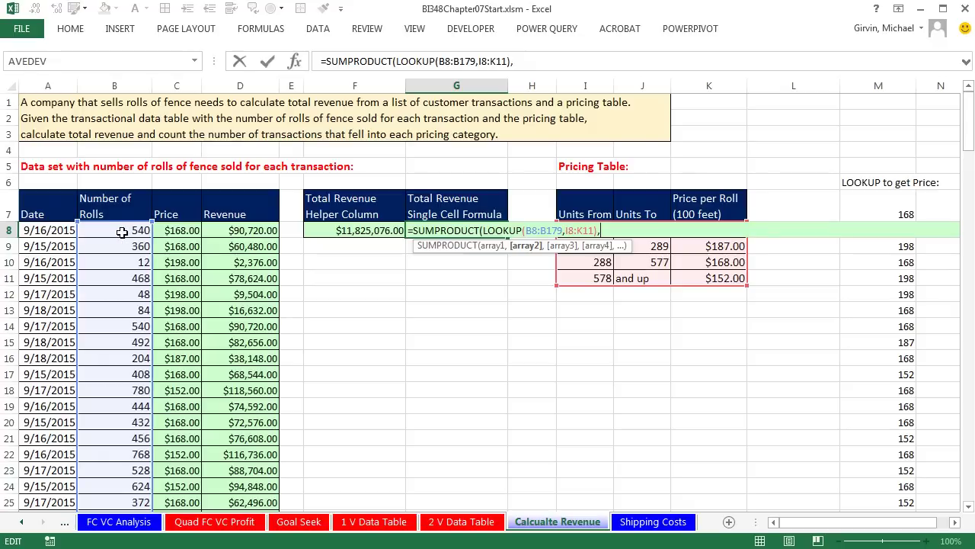
{"action": "left_click", "coordinate": [122, 233]}
{"action": "key", "text": "ctrl+shift+Down"}
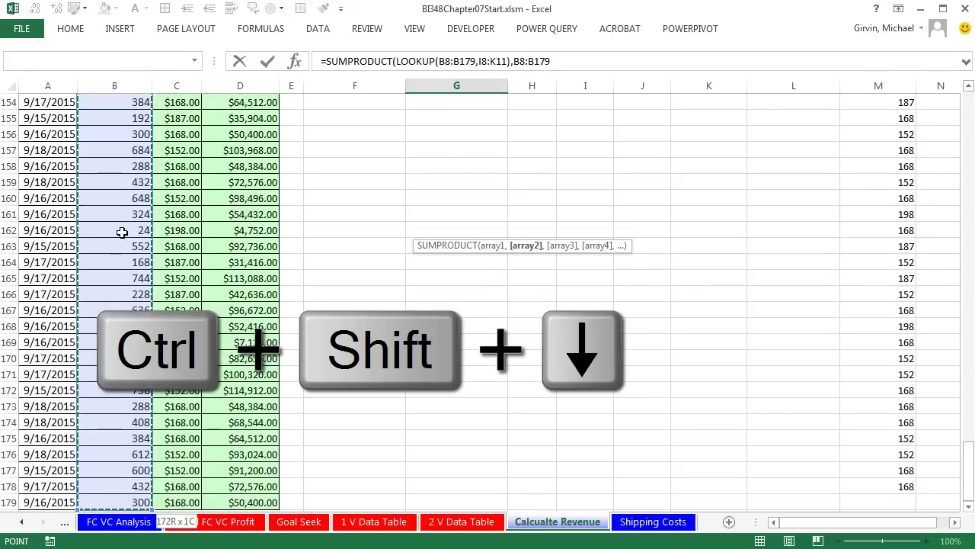
{"action": "key", "text": "ctrl+BackSpace"}
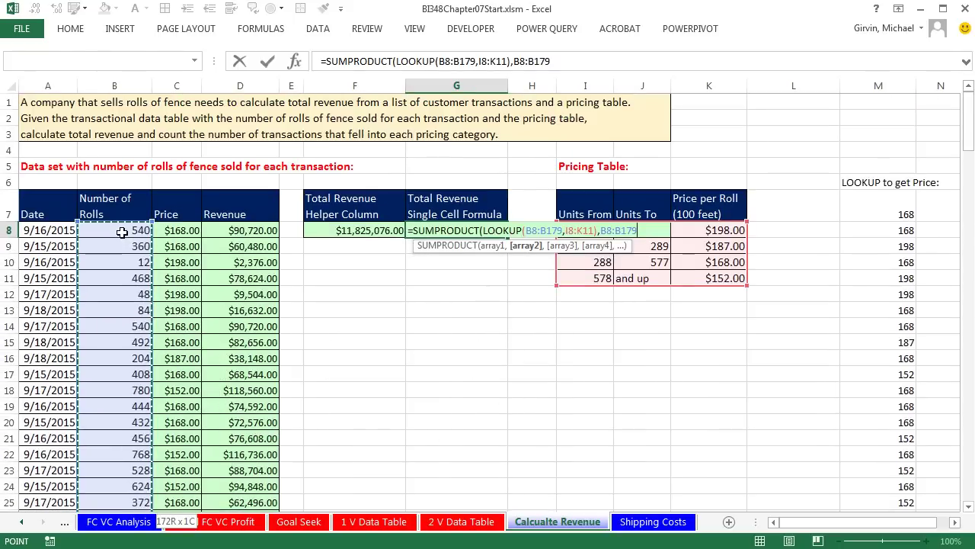
{"action": "left_click", "coordinate": [623, 231]}
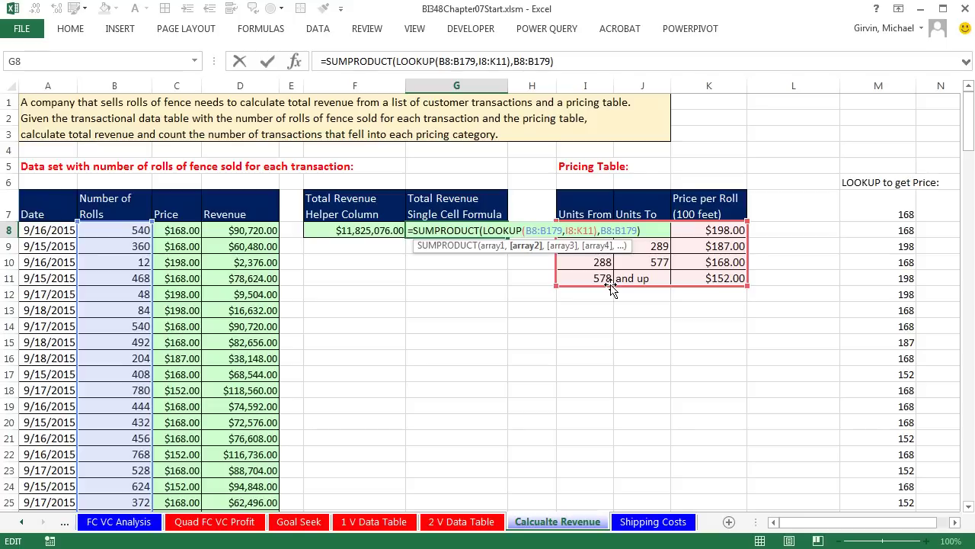
{"action": "key", "text": "Return"}
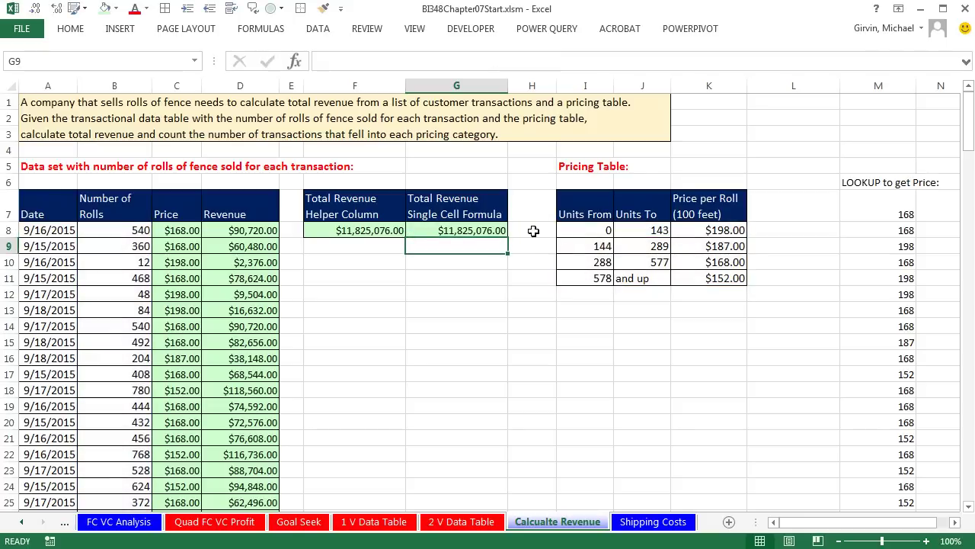
{"action": "left_click", "coordinate": [480, 229]}
{"action": "key", "text": "F2"}
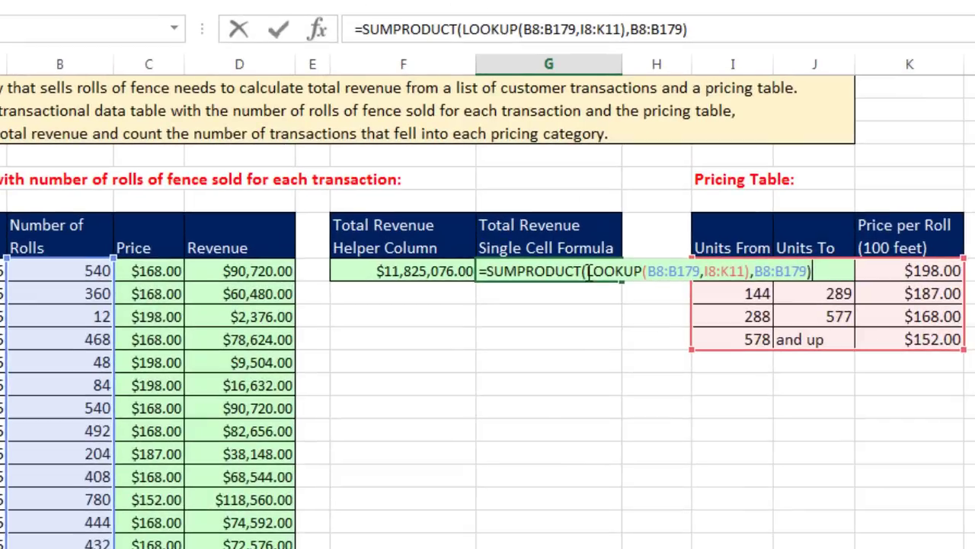
{"action": "left_click", "coordinate": [482, 230]}
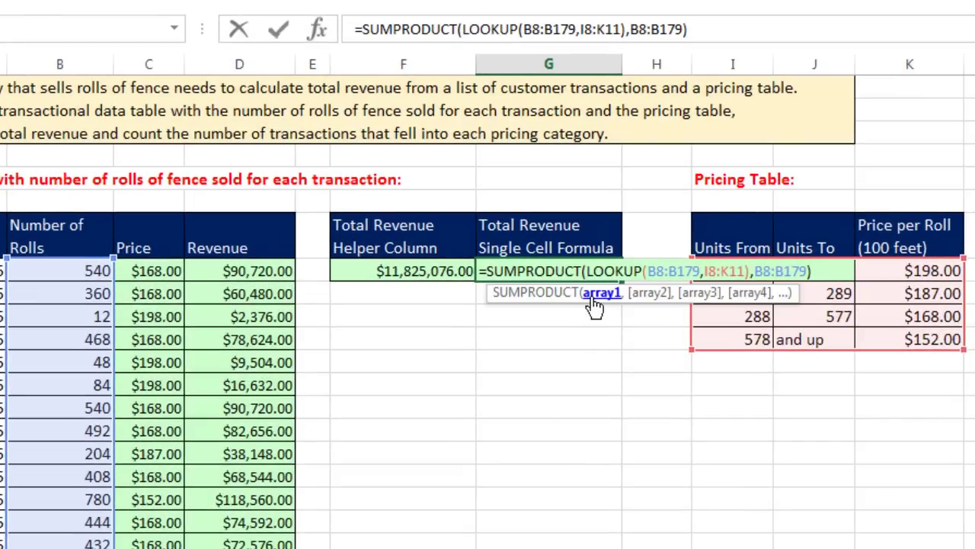
{"action": "left_click", "coordinate": [595, 299]}
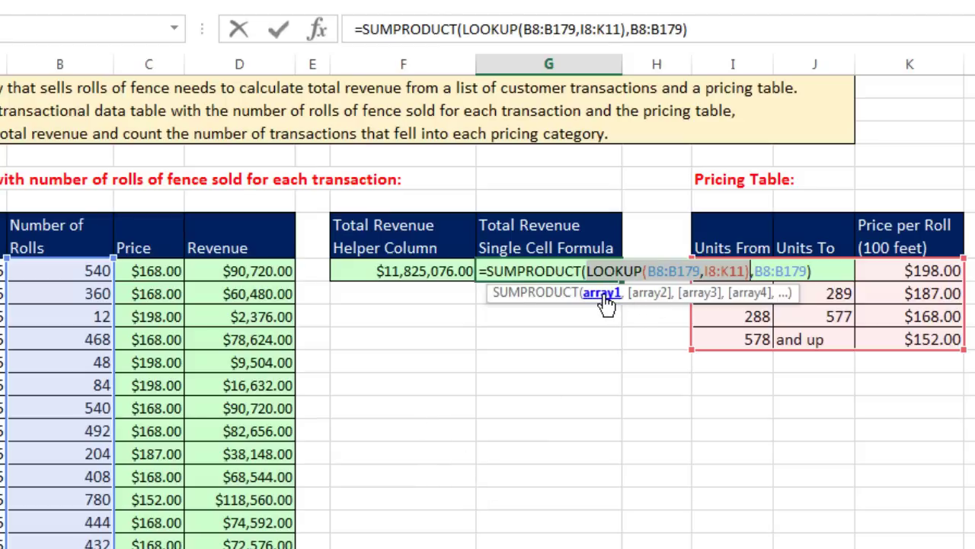
{"action": "key", "text": "ctrl+Return"}
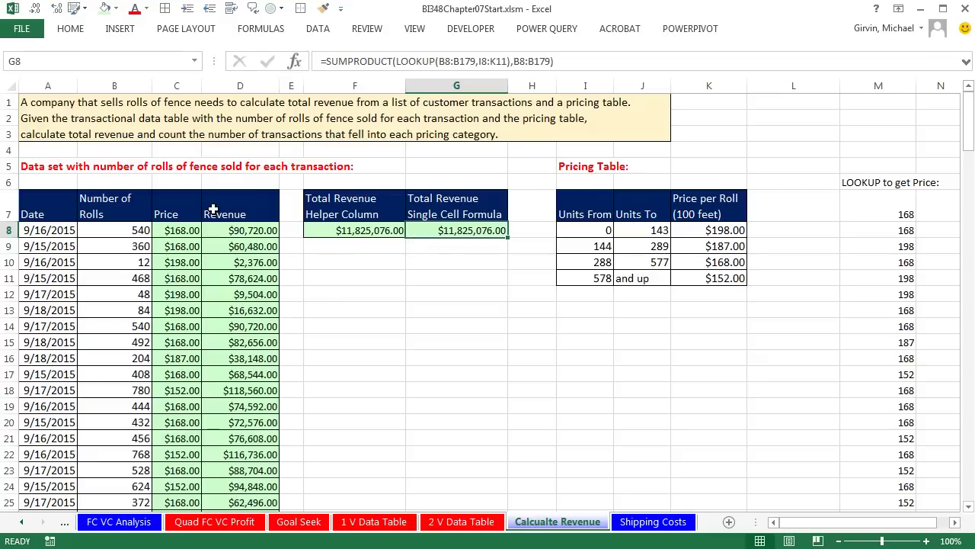
{"action": "left_click_drag", "start_coordinate": [176, 215], "coordinate": [227, 181]}
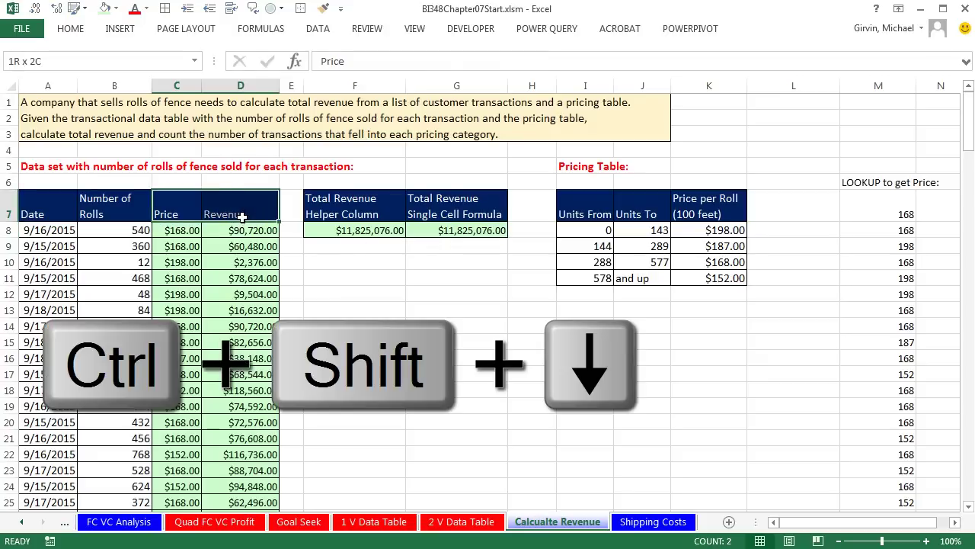
{"action": "key", "text": "ctrl+shift+Down"}
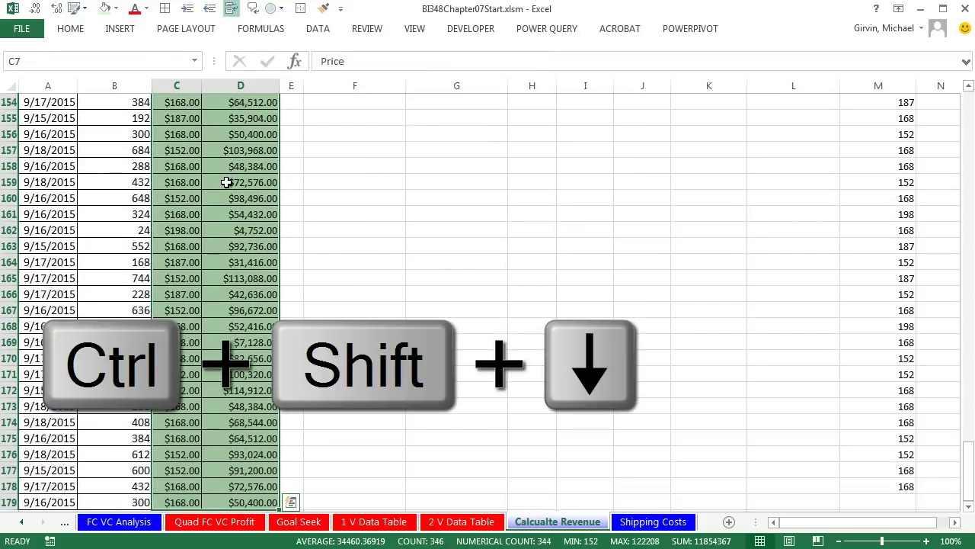
{"action": "key", "text": "alt+e"}
{"action": "key", "text": "a"}
{"action": "key", "text": "a"}
{"action": "key", "text": "ctrl+BackSpace"}
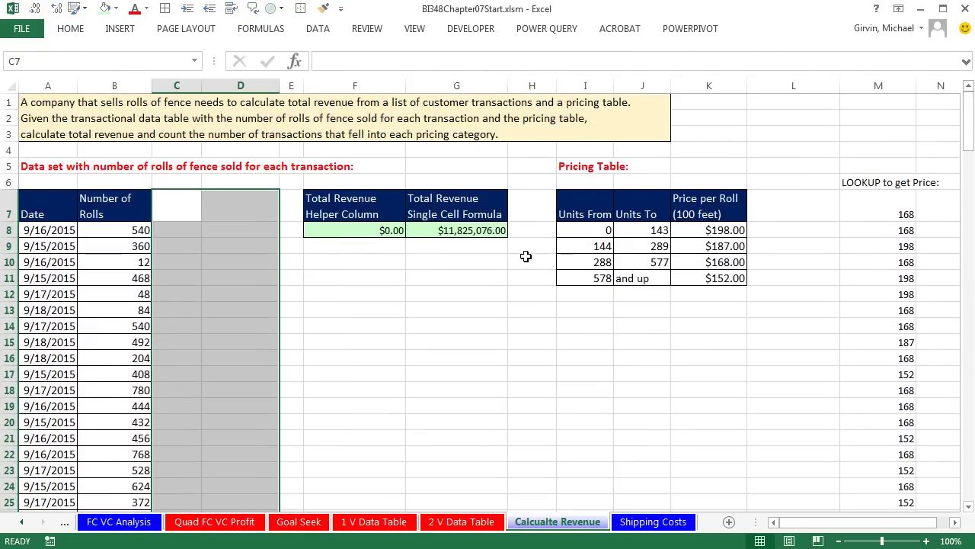
{"action": "left_click", "coordinate": [387, 229]}
{"action": "type", "text": "=SUM("}
{"action": "left_click", "coordinate": [270, 230]}
{"action": "key", "text": "ctrl+shift+Down"}
{"action": "type", "text": ")"}
{"action": "key", "text": "ctrl+Return"}
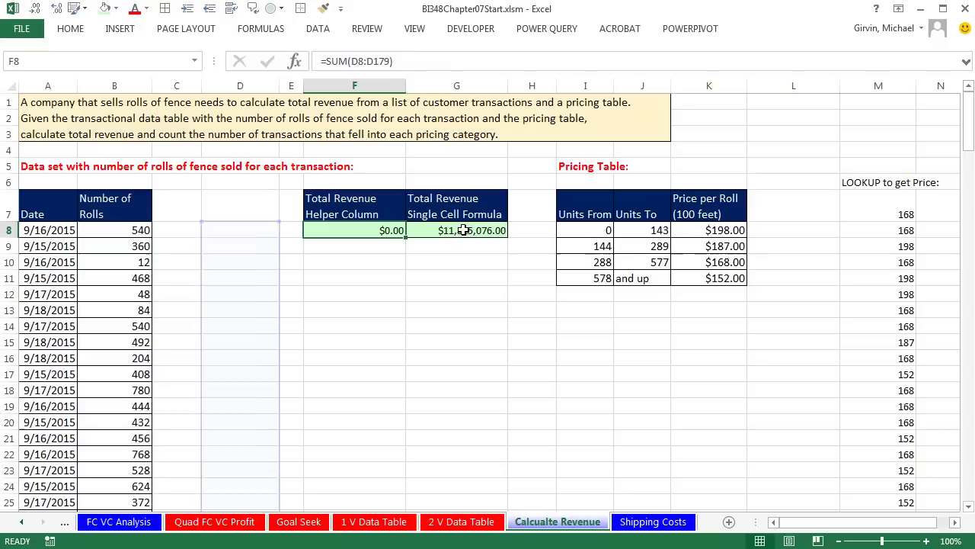
{"action": "double_click", "coordinate": [445, 230]}
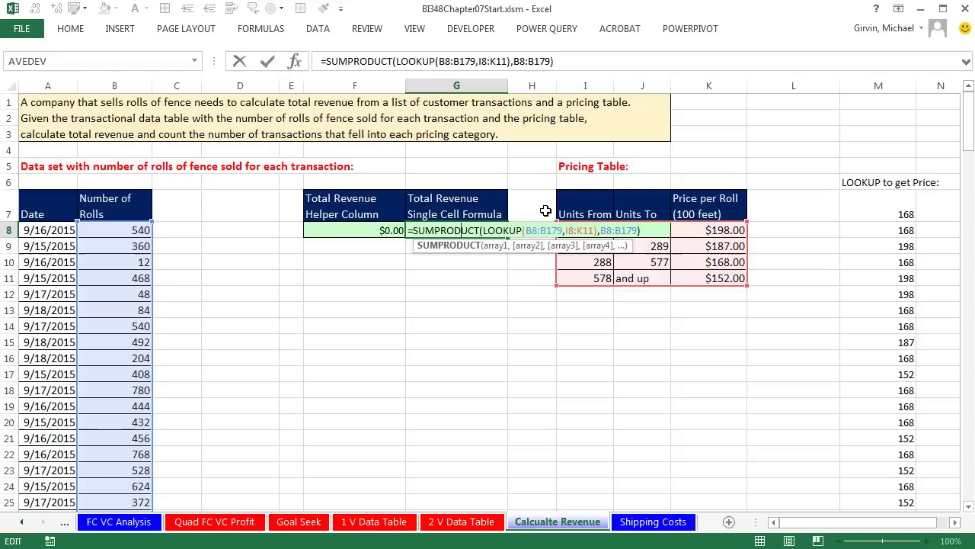
{"action": "key", "text": "Escape"}
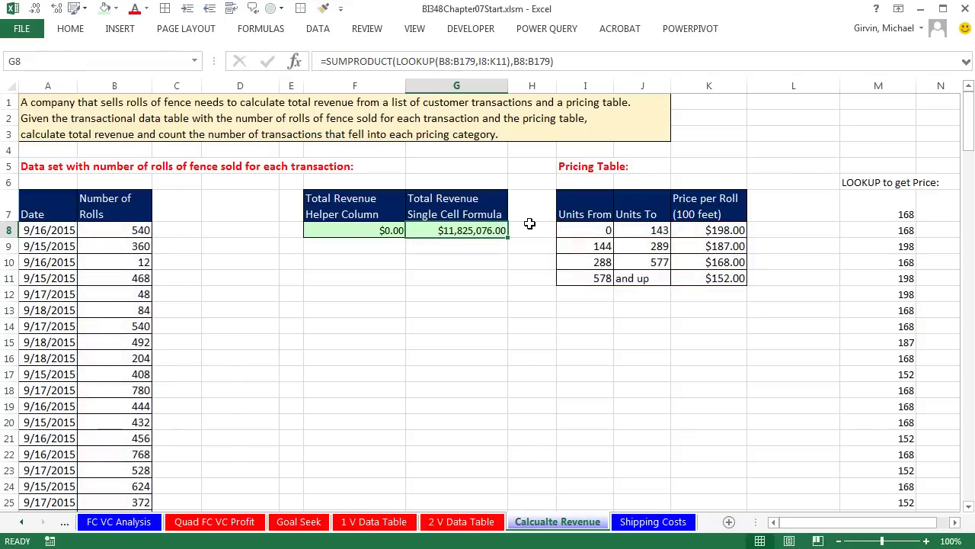
{"action": "key", "text": "ctrl+z"}
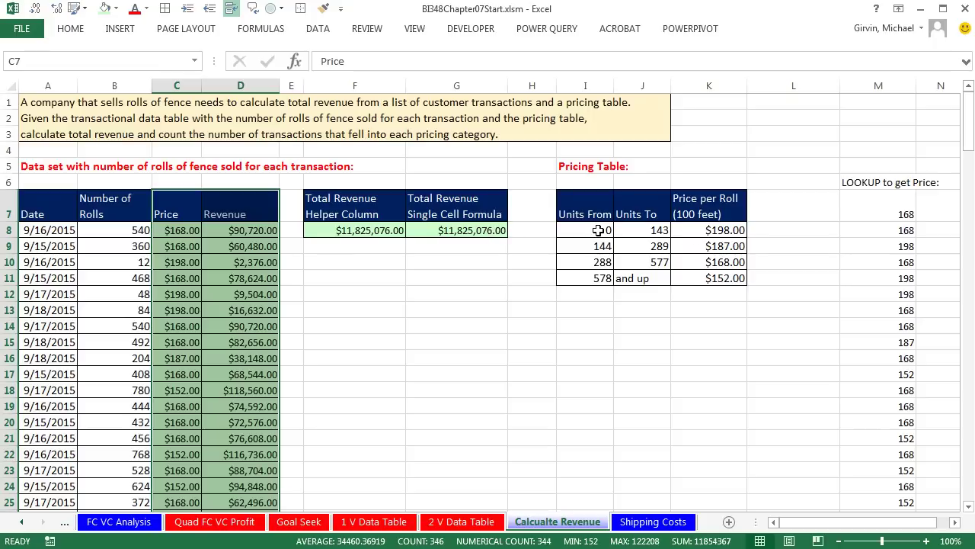
- Point out the 0–143, 144–289 and 288–577 pricing tiers and the first Price values
{"action": "left_click_drag", "start_coordinate": [595, 230], "coordinate": [703, 236]}
{"action": "left_click_drag", "start_coordinate": [601, 245], "coordinate": [699, 245]}
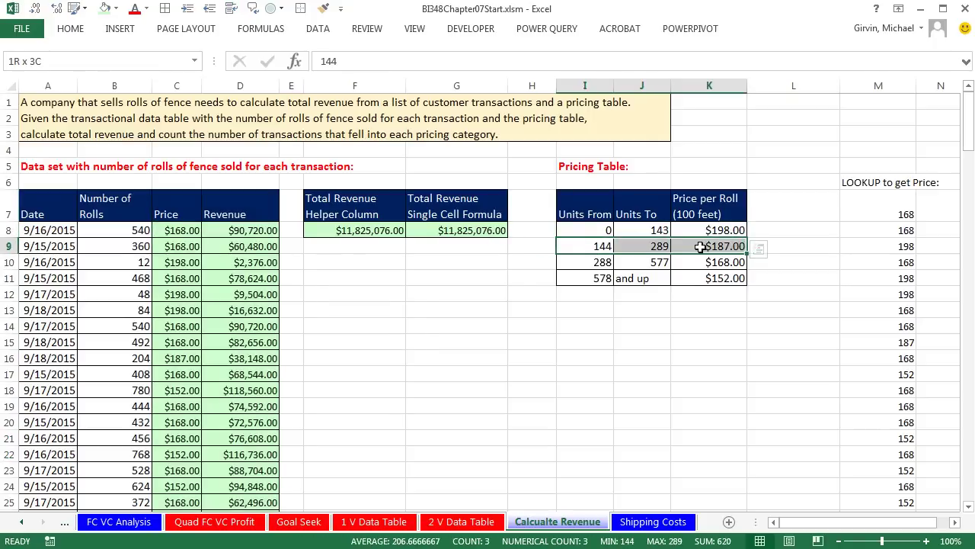
{"action": "left_click_drag", "start_coordinate": [599, 263], "coordinate": [681, 257]}
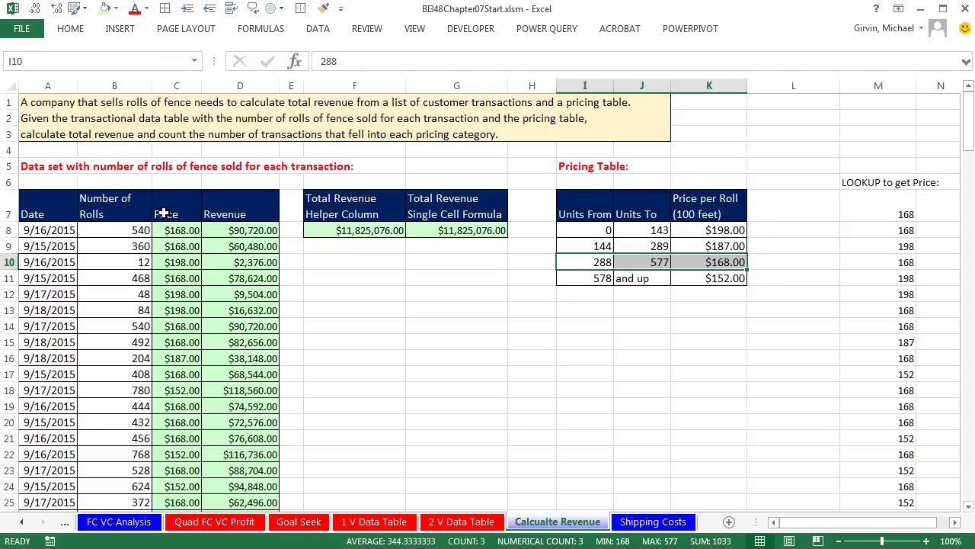
{"action": "left_click_drag", "start_coordinate": [163, 210], "coordinate": [177, 345]}
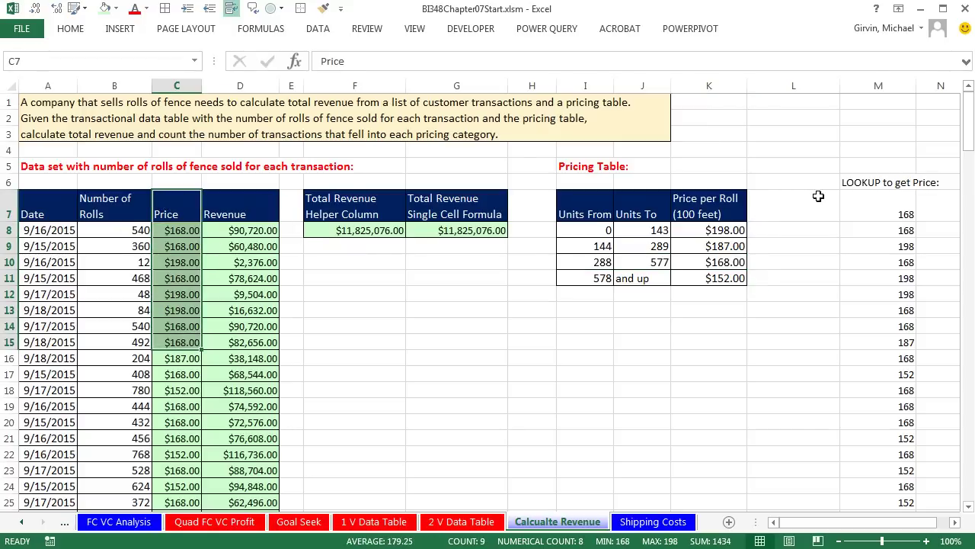
- Copy the G7:G8 revenue header formatting onto L7:L8 with Format Painter
{"action": "left_click", "coordinate": [779, 210]}
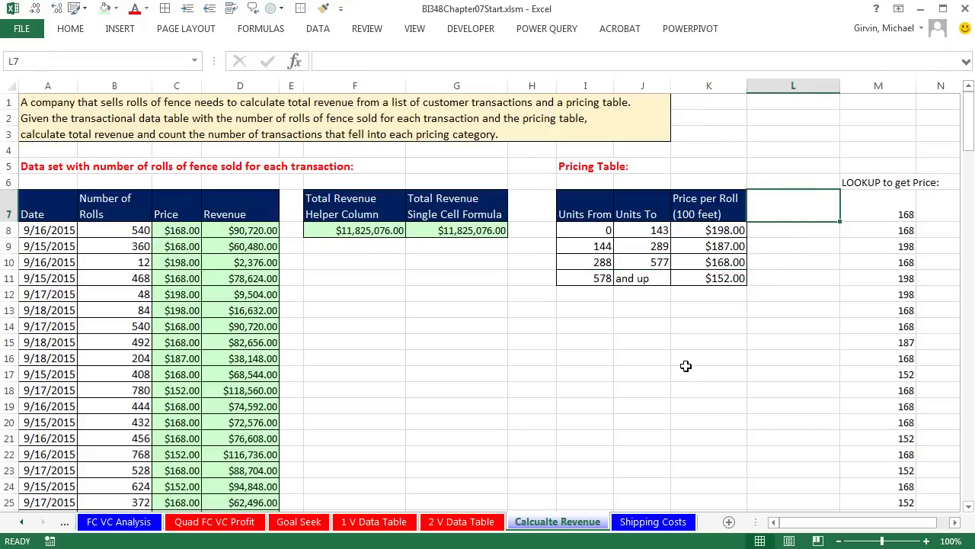
{"action": "left_click", "coordinate": [709, 210]}
{"action": "left_click_drag", "start_coordinate": [461, 210], "coordinate": [463, 229]}
{"action": "right_click", "coordinate": [469, 210]}
{"action": "left_click", "coordinate": [645, 184]}
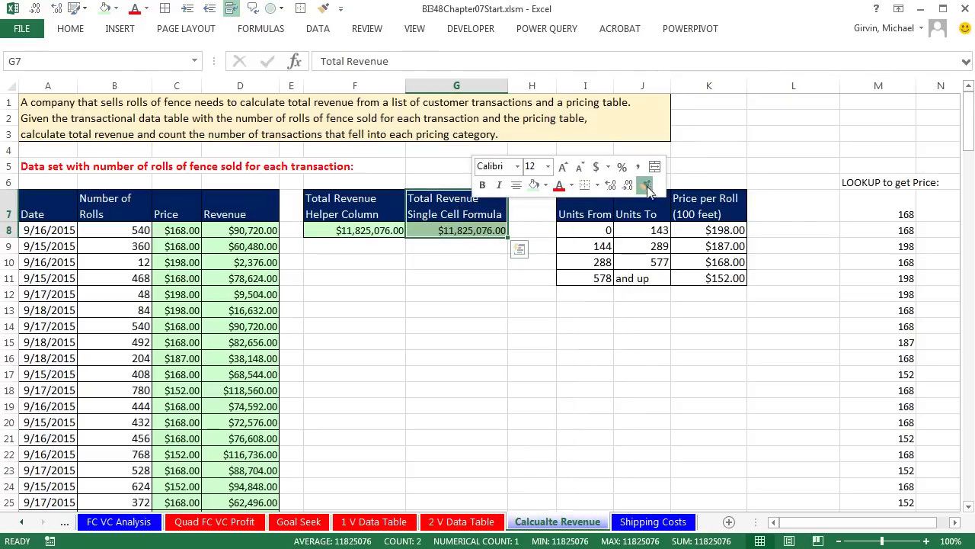
{"action": "left_click", "coordinate": [771, 210]}
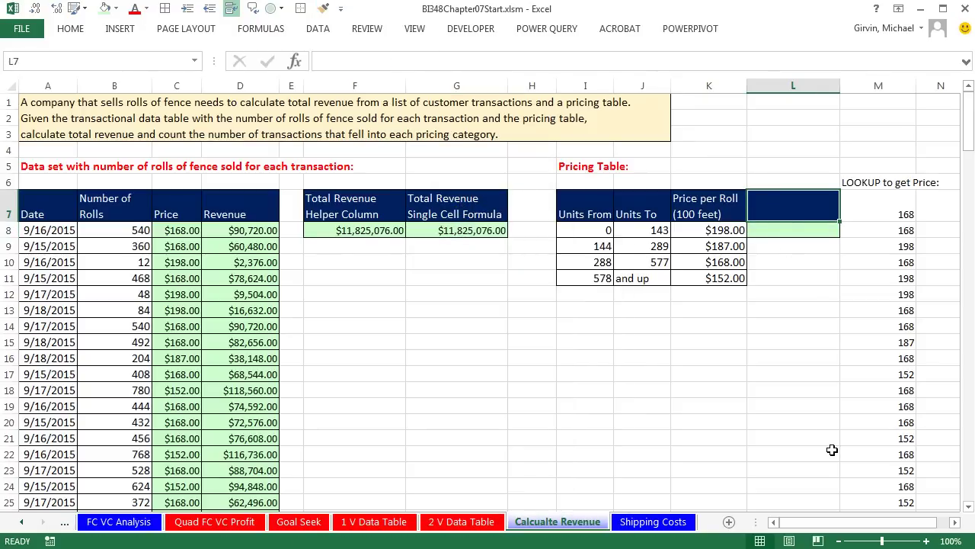
- Enter 'Count Transactions in Each Price Category' in L7, widen column L and shorten row 7
{"action": "type", "text": "Count Transactions in Each Price Category"}
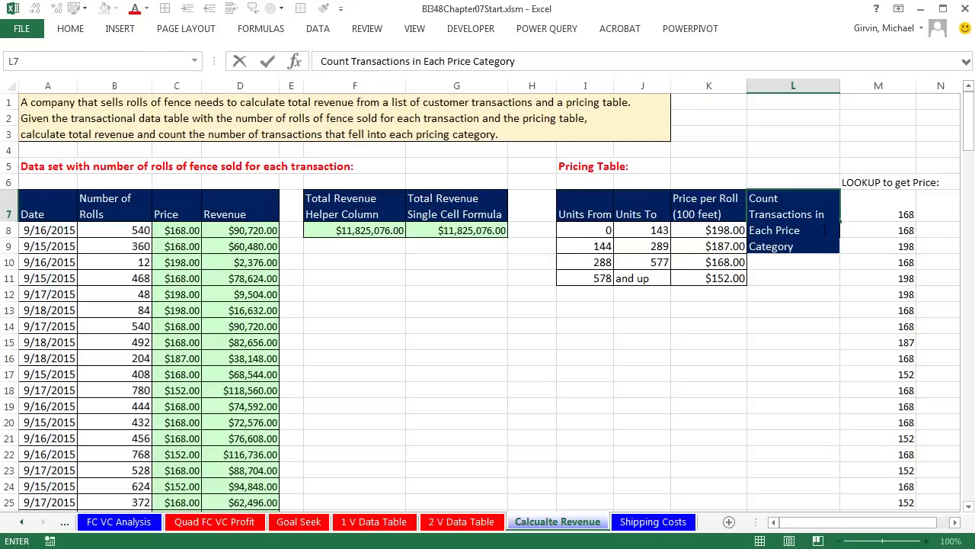
{"action": "key", "text": "ctrl+Return"}
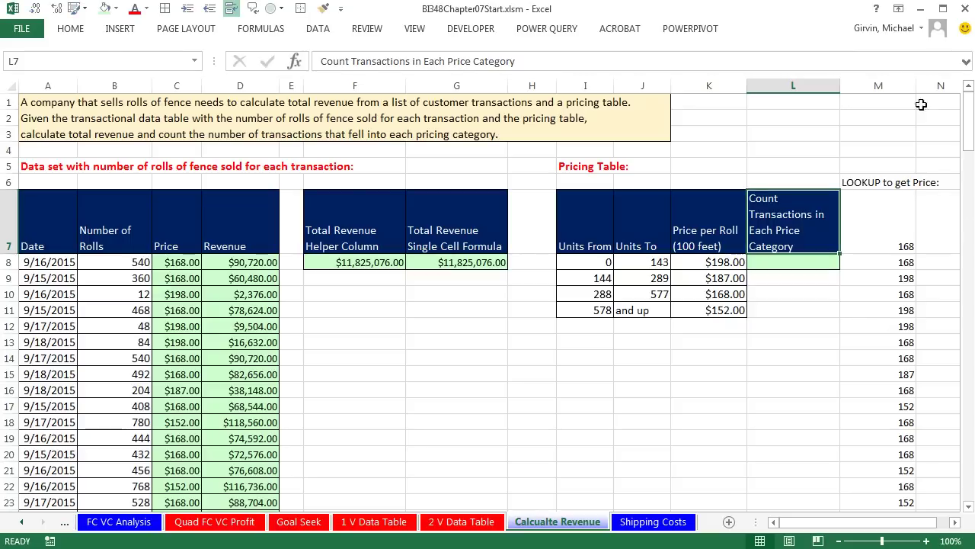
{"action": "left_click_drag", "start_coordinate": [839, 86], "coordinate": [876, 88]}
{"action": "left_click_drag", "start_coordinate": [9, 254], "coordinate": [10, 226]}
{"action": "key", "text": "Down"}
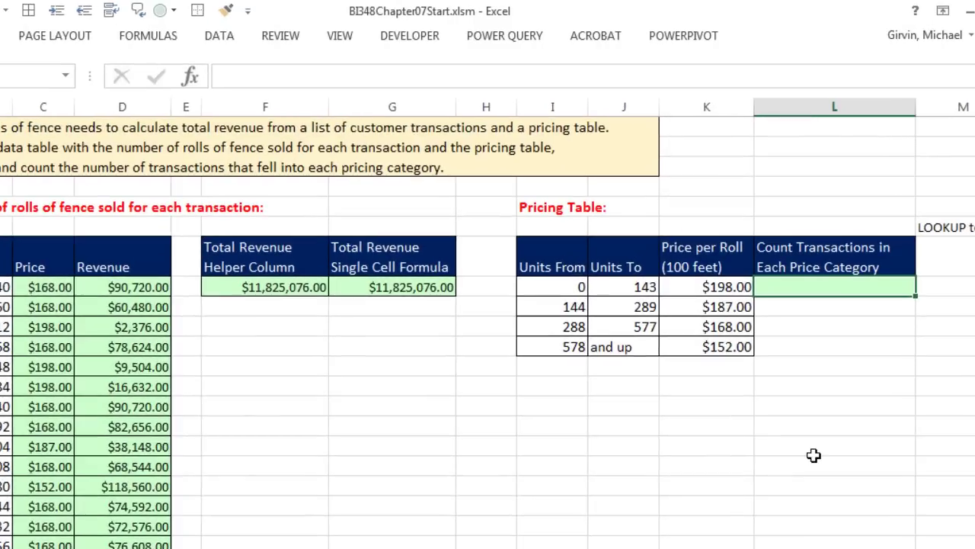
- Enter =COUNTIFS($C$8:$C$179,K8) in L8, format as General, and fill down to L11 (22, 29, 70, 51)
{"action": "type", "text": "=co"}
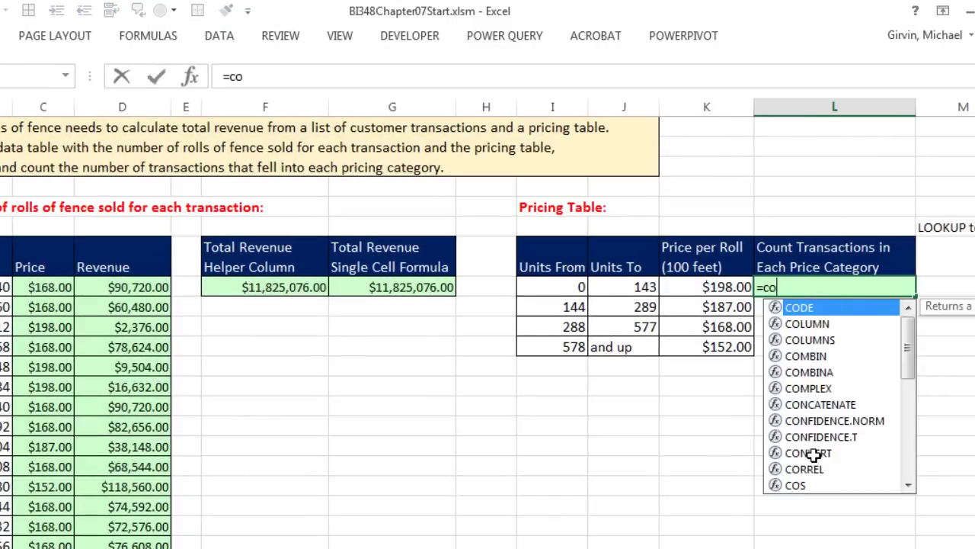
{"action": "type", "text": "untifs"}
{"action": "key", "text": "Tab"}
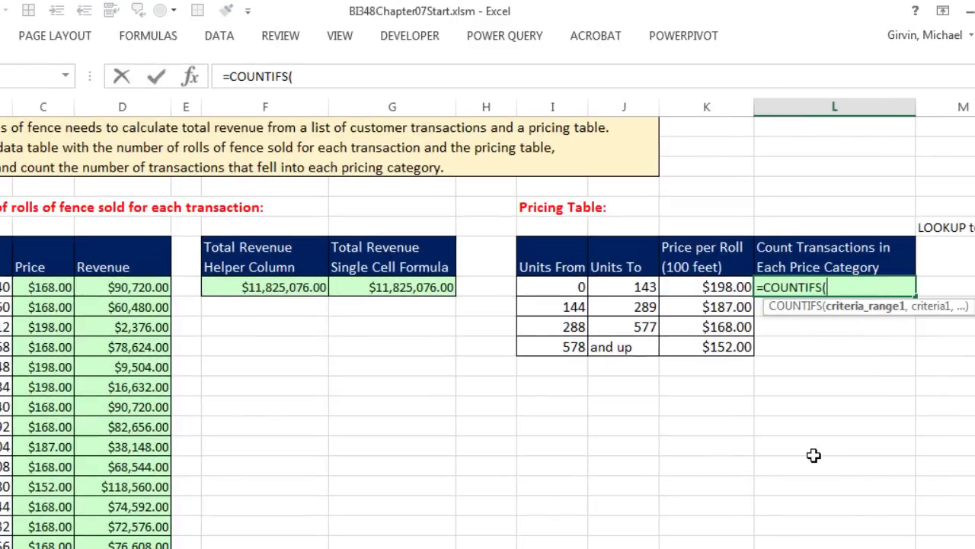
{"action": "left_click", "coordinate": [47, 287]}
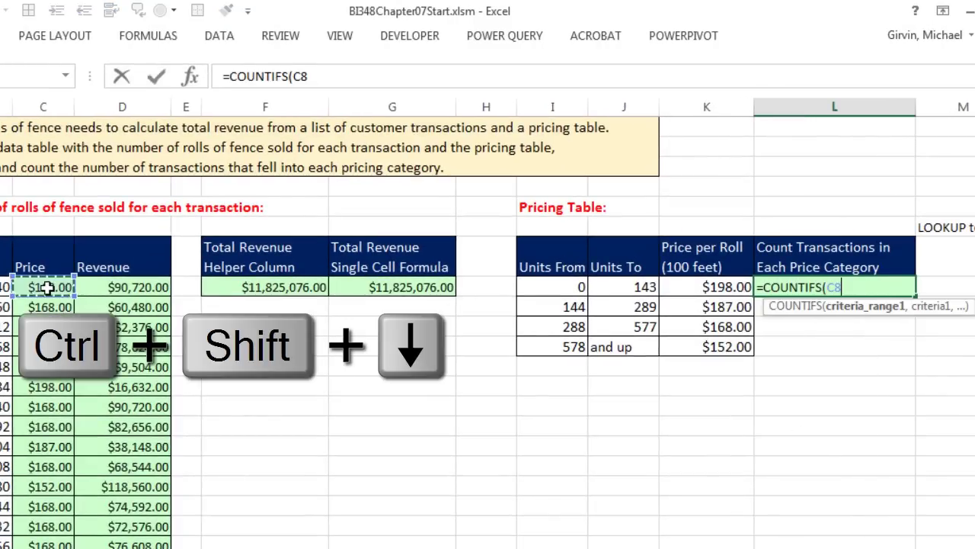
{"action": "key", "text": "ctrl+shift+Down"}
{"action": "key", "text": "F4"}
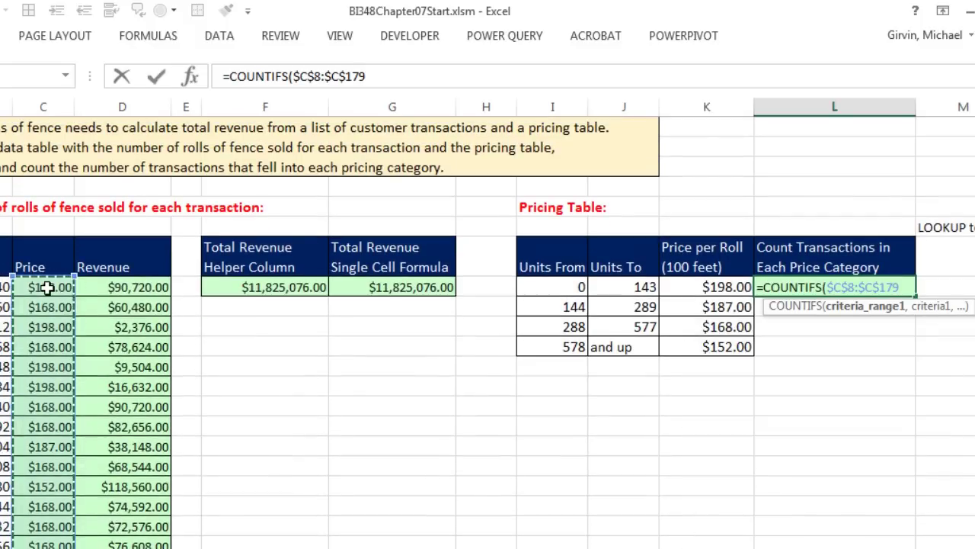
{"action": "type", "text": ","}
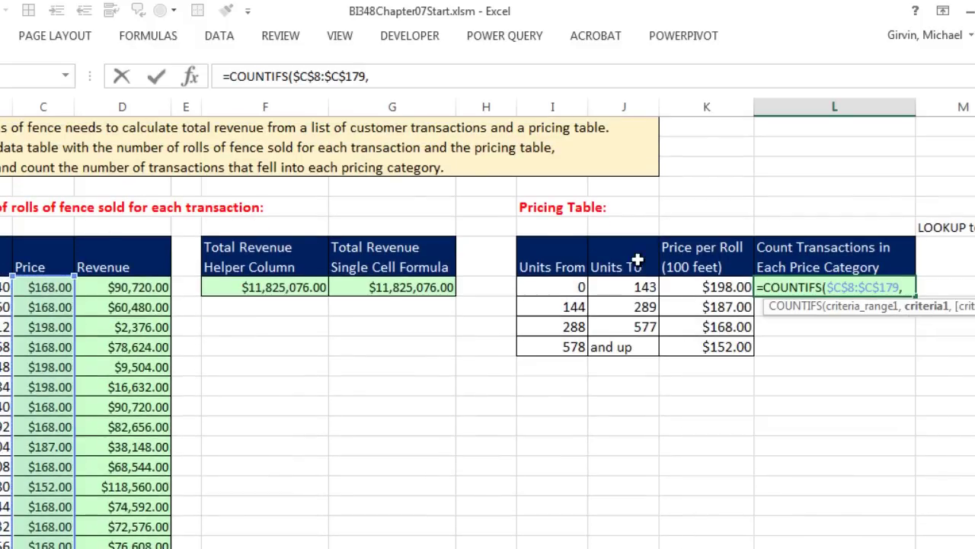
{"action": "left_click", "coordinate": [719, 286]}
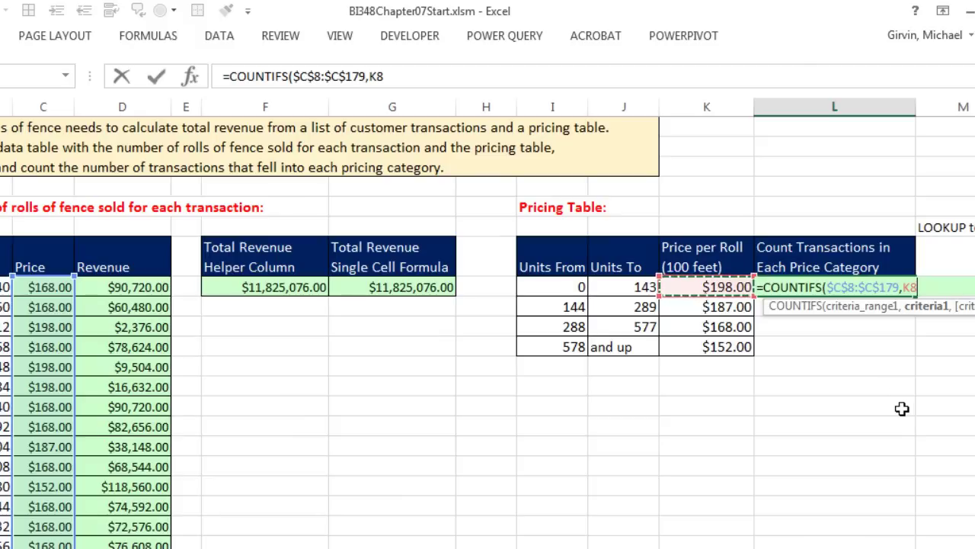
{"action": "type", "text": ")"}
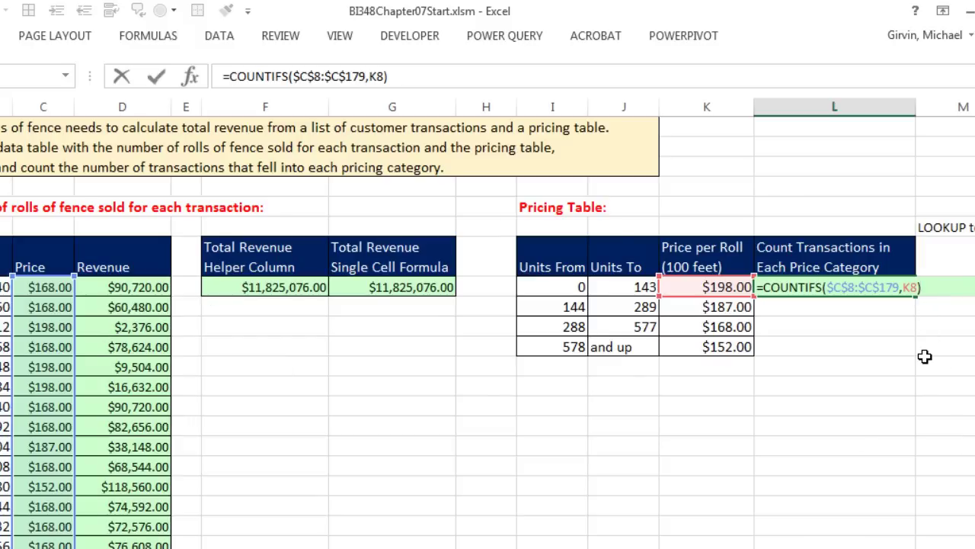
{"action": "key", "text": "ctrl+Return"}
{"action": "key", "text": "ctrl+shift+grave"}
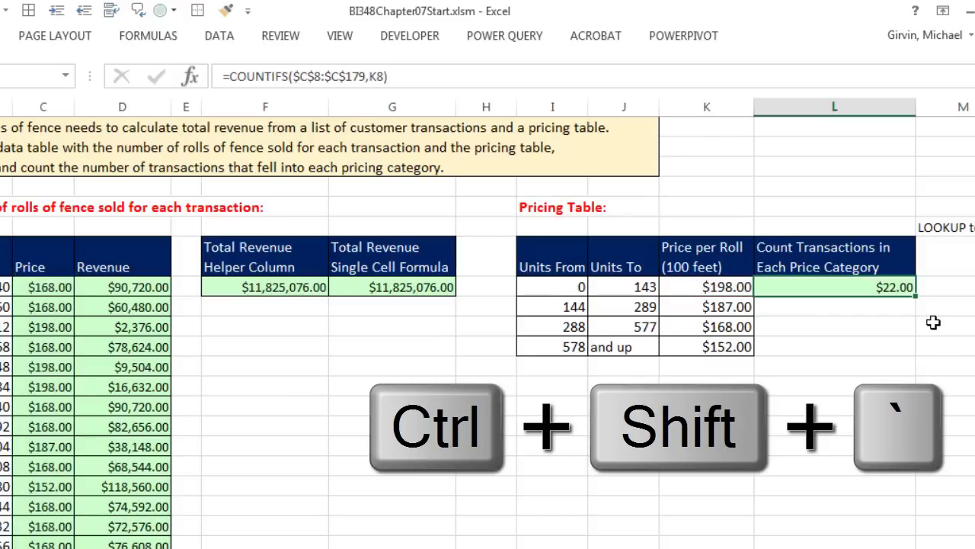
{"action": "key", "text": "ctrl+shift+grave"}
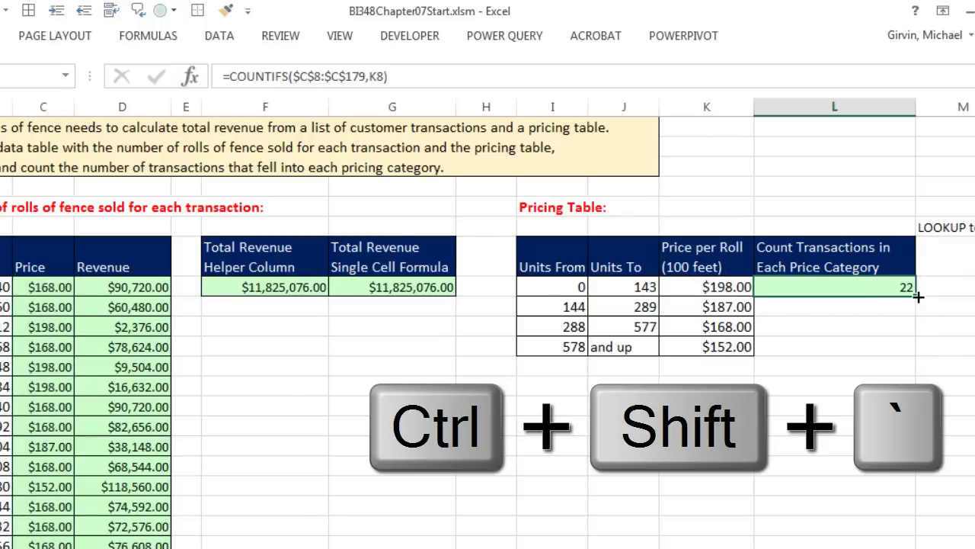
{"action": "left_click_drag", "start_coordinate": [919, 297], "coordinate": [926, 356]}
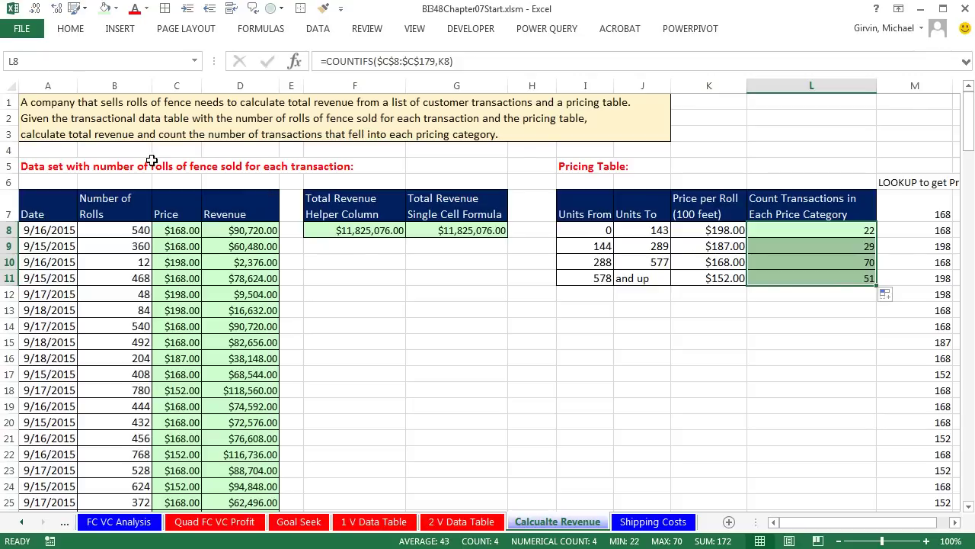
- Move the 'LOOKUP to get Price' helper column out to column Q
{"action": "left_click_drag", "start_coordinate": [165, 216], "coordinate": [226, 344]}
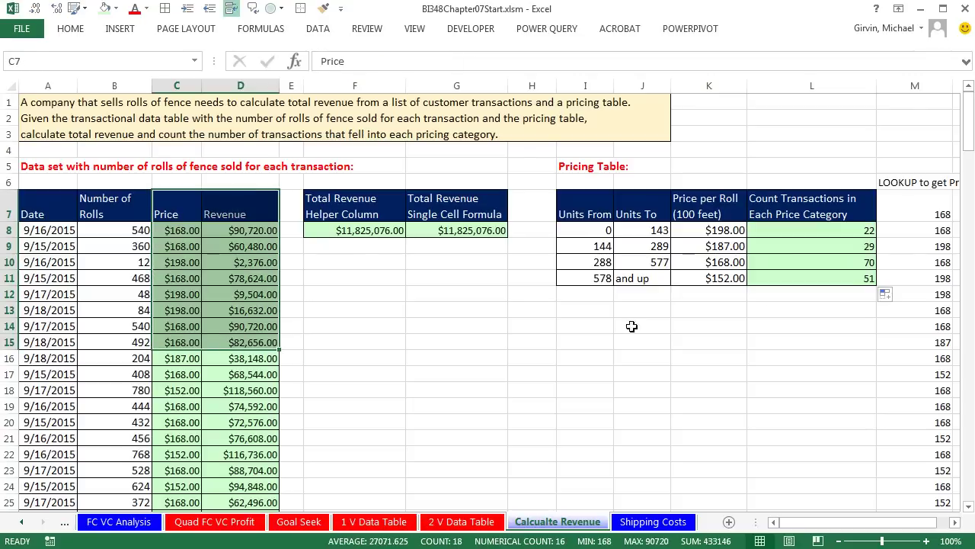
{"action": "left_click", "coordinate": [955, 523]}
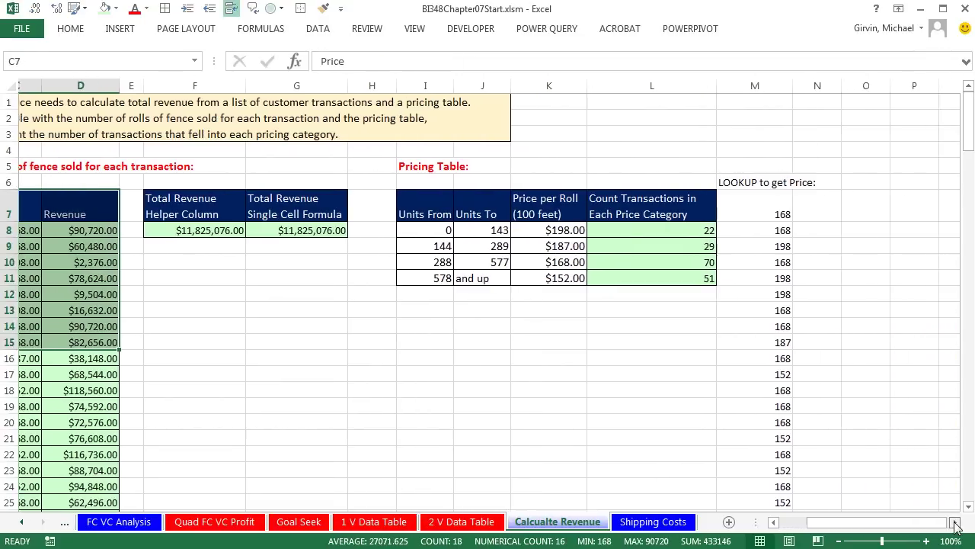
{"action": "left_click", "coordinate": [546, 85]}
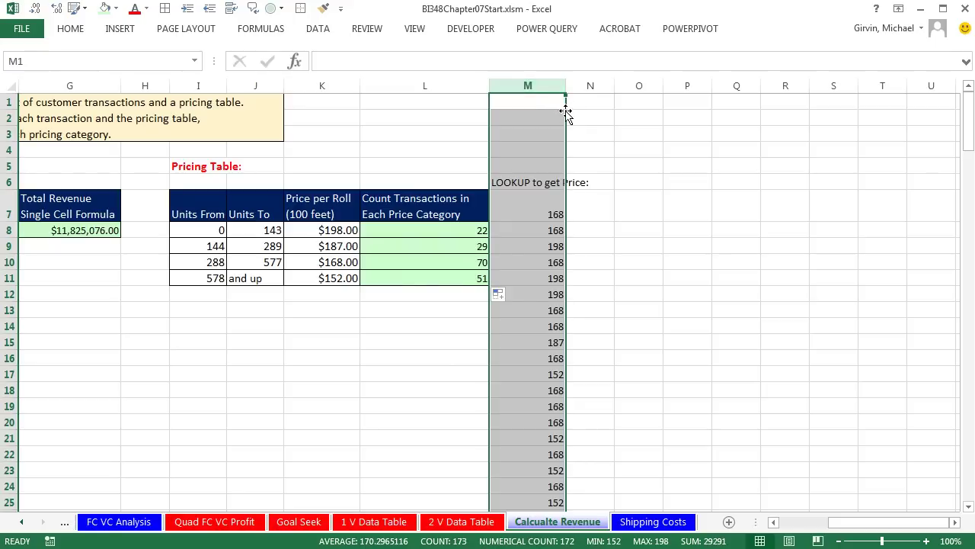
{"action": "left_click_drag", "start_coordinate": [565, 112], "coordinate": [728, 123]}
- Copy L7:L11 into M7 keeping source column widths, then clear the pasted formulas in M8:M11
{"action": "left_click_drag", "start_coordinate": [442, 200], "coordinate": [460, 272]}
{"action": "key", "text": "ctrl+c"}
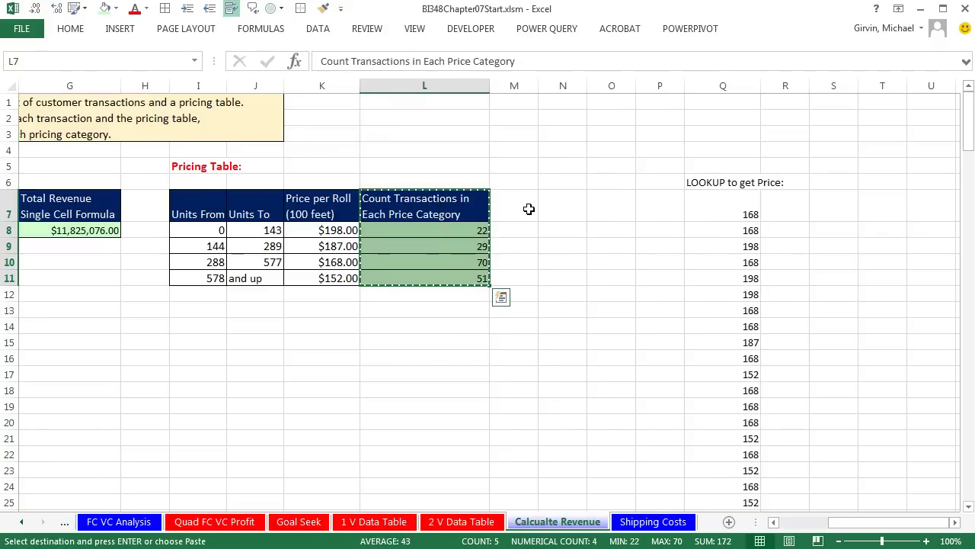
{"action": "left_click", "coordinate": [512, 204]}
{"action": "key", "text": "ctrl+v"}
{"action": "left_click", "coordinate": [571, 377]}
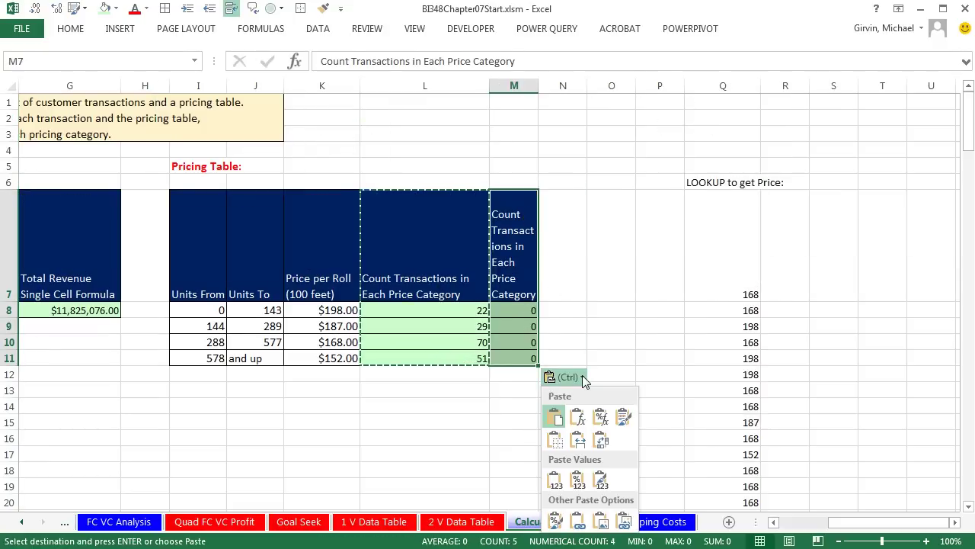
{"action": "left_click", "coordinate": [580, 442]}
{"action": "left_click_drag", "start_coordinate": [571, 229], "coordinate": [577, 277]}
{"action": "key", "text": "Delete"}
- Highlight the Number of Rolls values and select cell M8
{"action": "left_click_drag", "start_coordinate": [845, 525], "coordinate": [819, 530]}
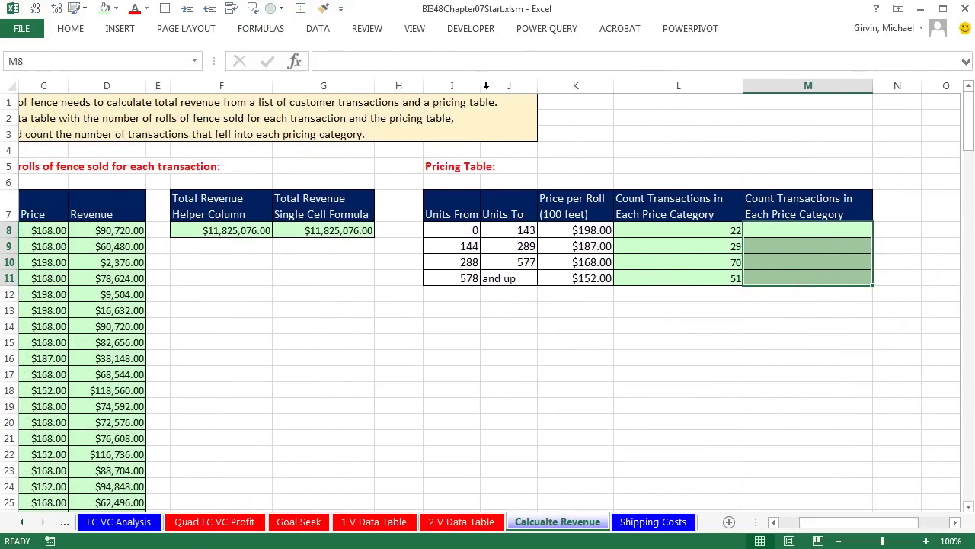
{"action": "left_click_drag", "start_coordinate": [822, 524], "coordinate": [814, 525]}
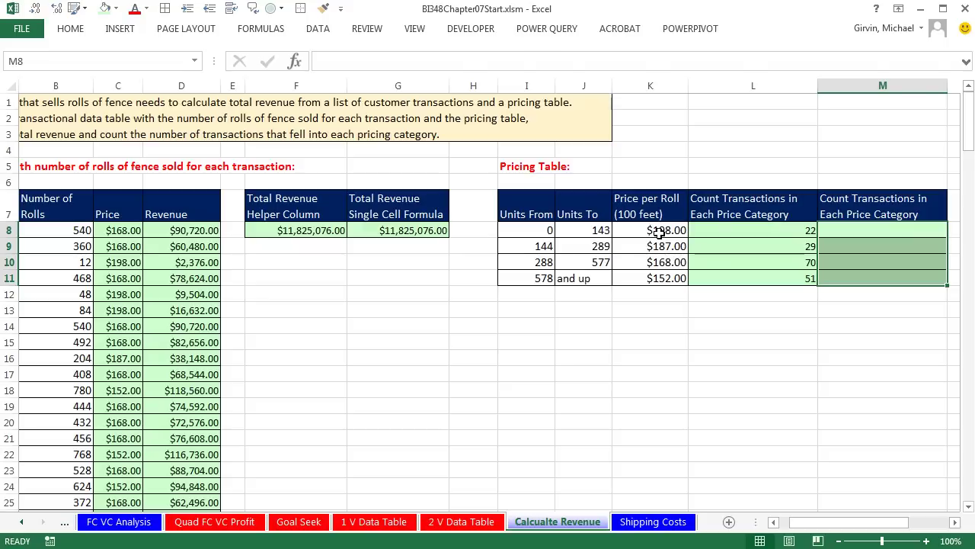
{"action": "left_click_drag", "start_coordinate": [56, 230], "coordinate": [45, 393]}
{"action": "left_click", "coordinate": [849, 229]}
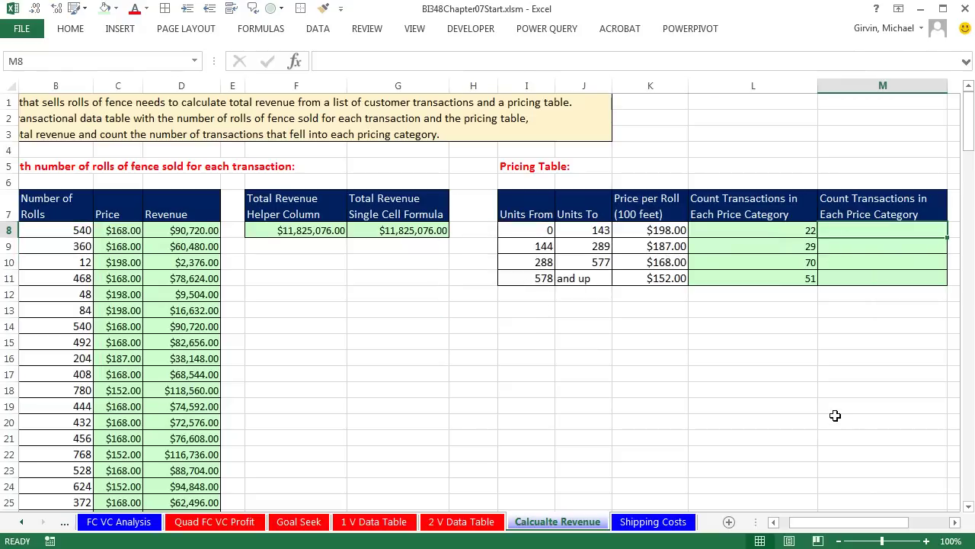
- Start M8's COUNTIFS with range $B$8:$B$179 and lower-bound criterion ">="&I8
{"action": "type", "text": "=co"}
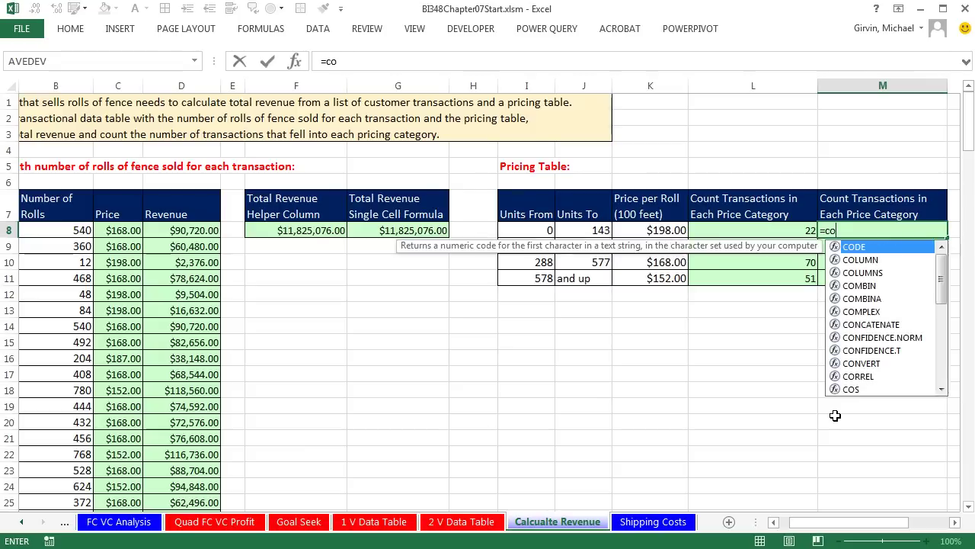
{"action": "type", "text": "untifs"}
{"action": "key", "text": "Tab"}
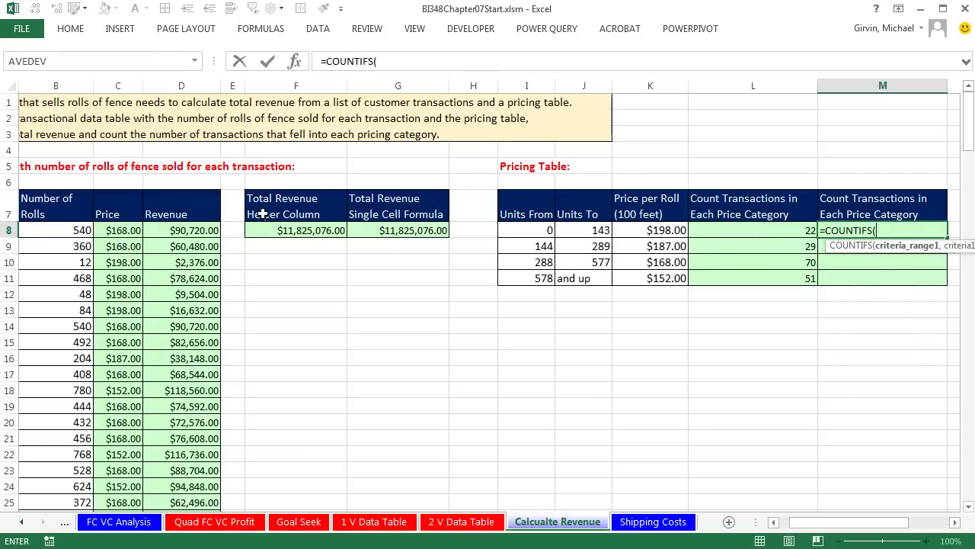
{"action": "left_click", "coordinate": [65, 231]}
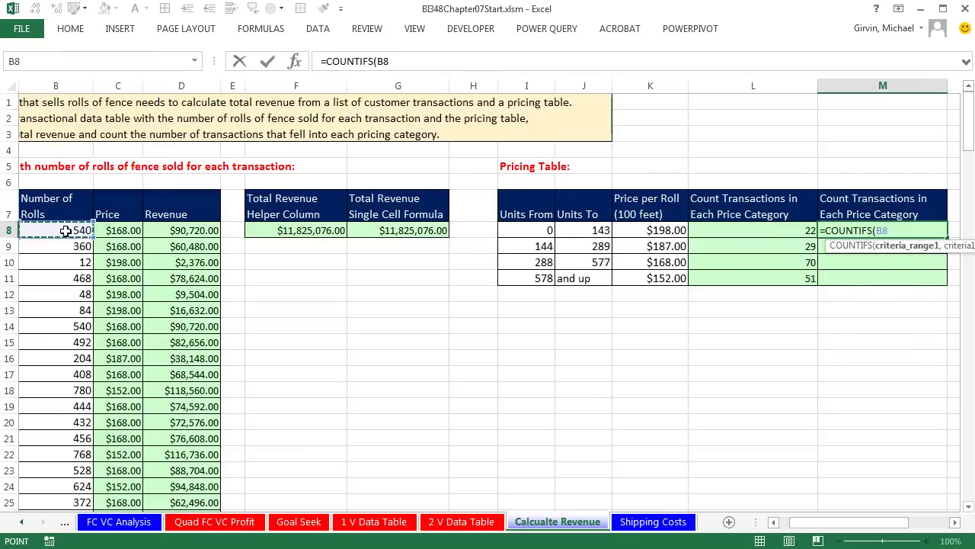
{"action": "key", "text": "ctrl+shift+Down"}
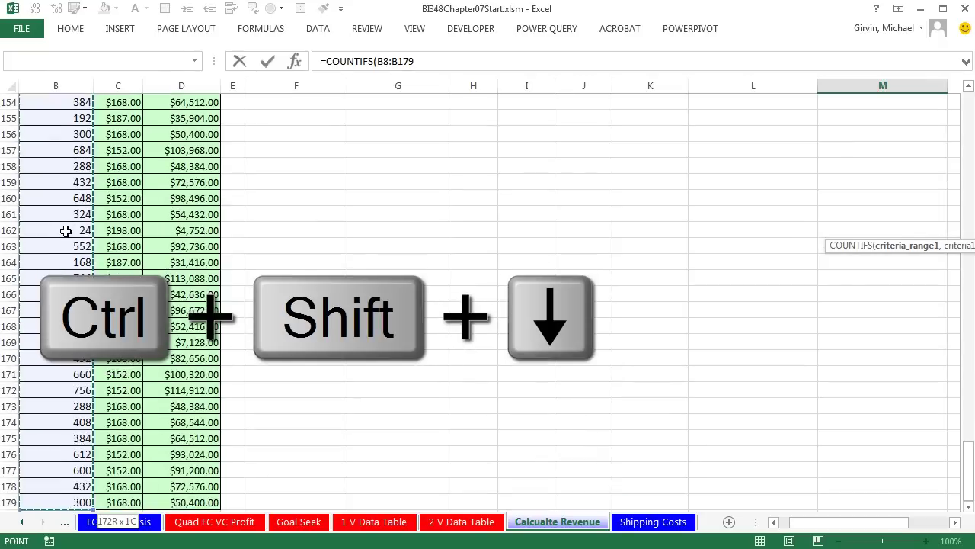
{"action": "key", "text": "F4"}
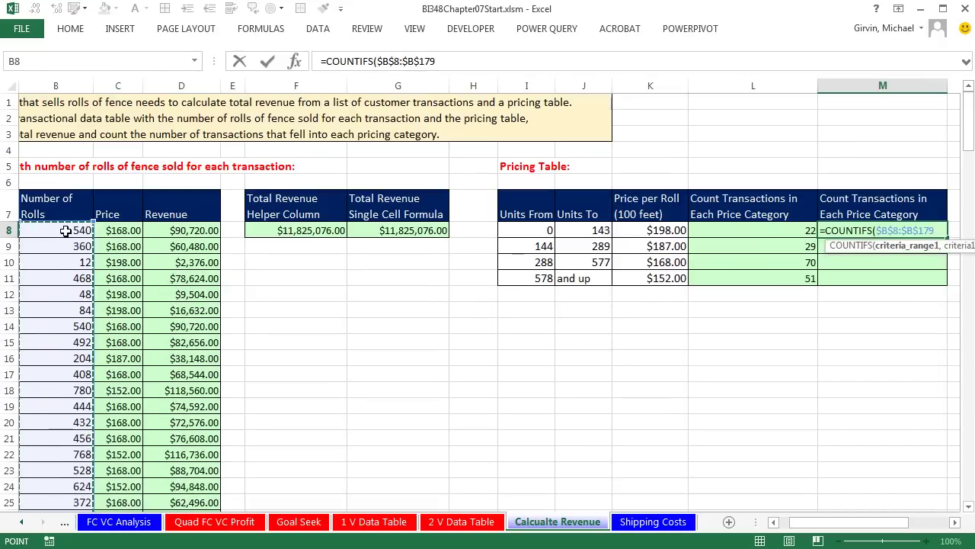
{"action": "type", "text": ","}
{"action": "left_click", "coordinate": [956, 523]}
{"action": "left_click", "coordinate": [955, 522]}
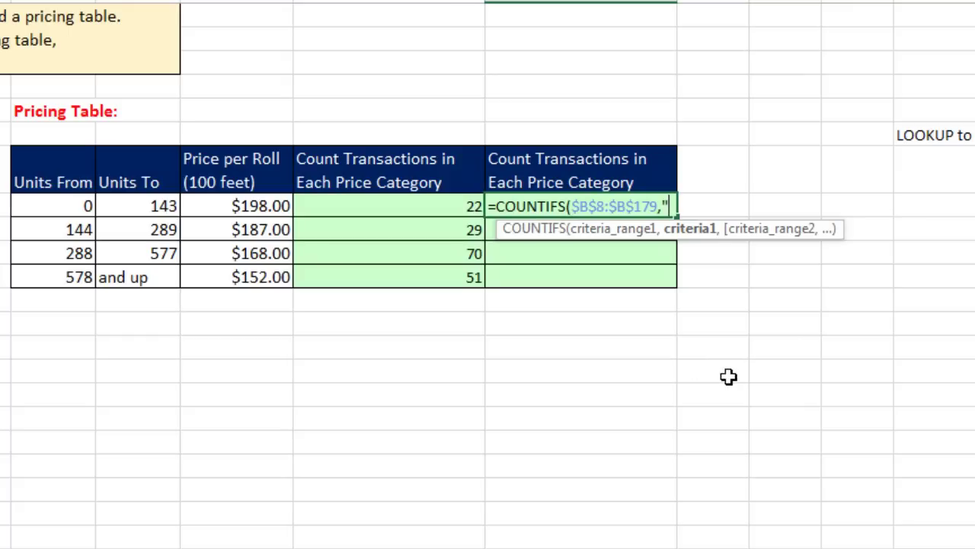
{"action": "type", "text": ">="}
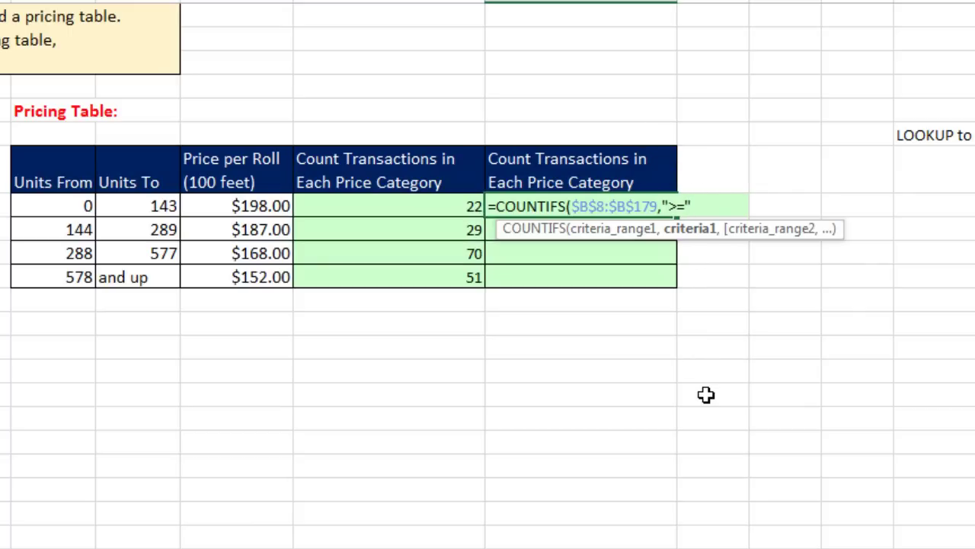
{"action": "type", "text": "&"}
{"action": "left_click", "coordinate": [62, 209]}
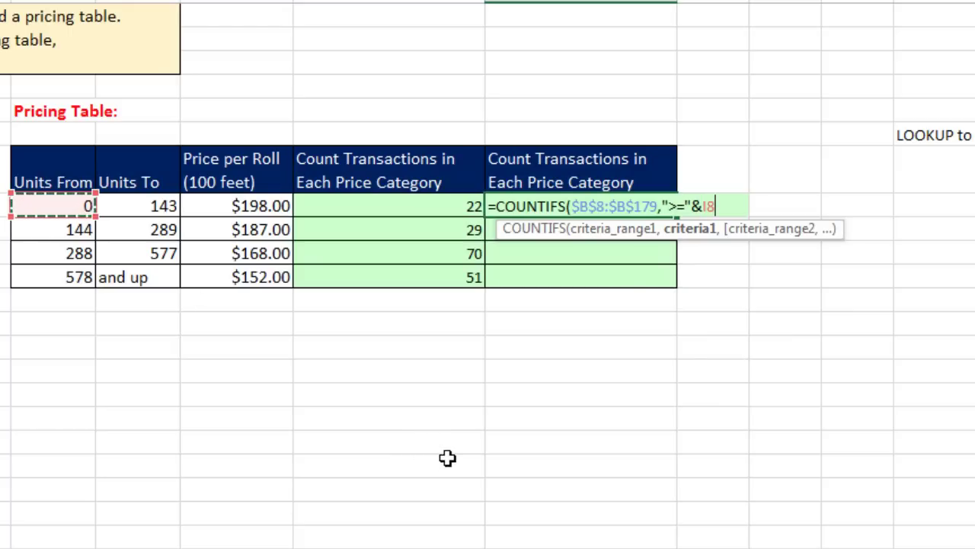
{"action": "type", "text": ","}
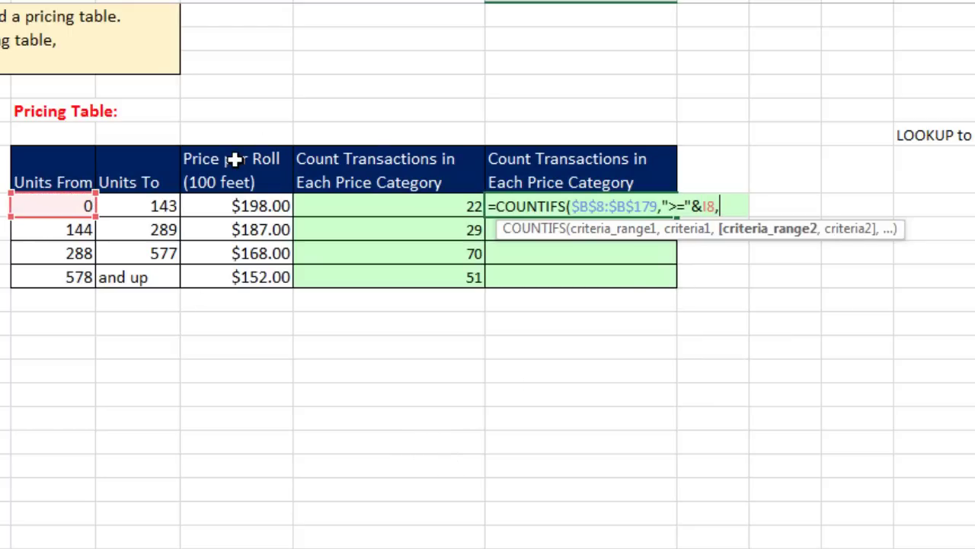
- Reuse $B$8:$B$179 with upper-bound criterion "<="&J8 and confirm, giving 22
{"action": "left_click", "coordinate": [614, 230]}
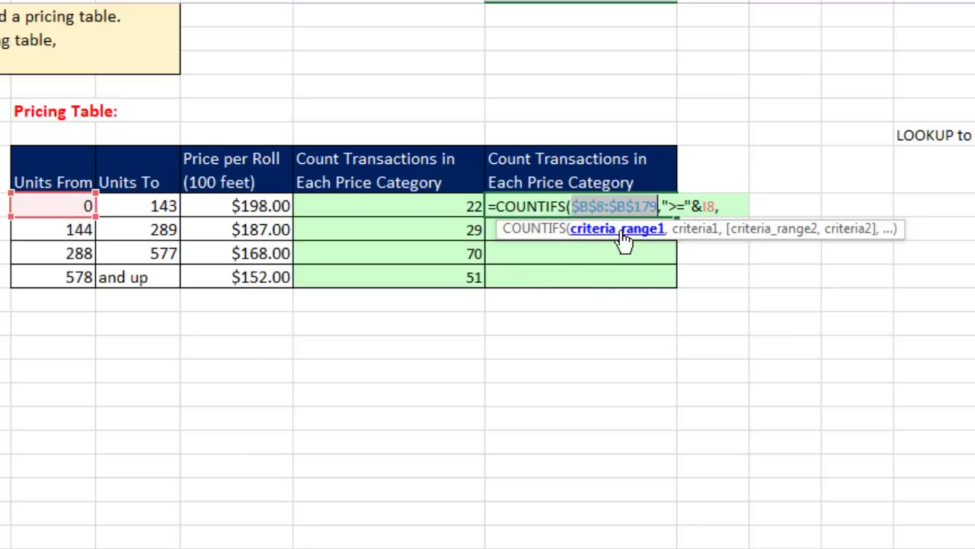
{"action": "key", "text": "ctrl+c"}
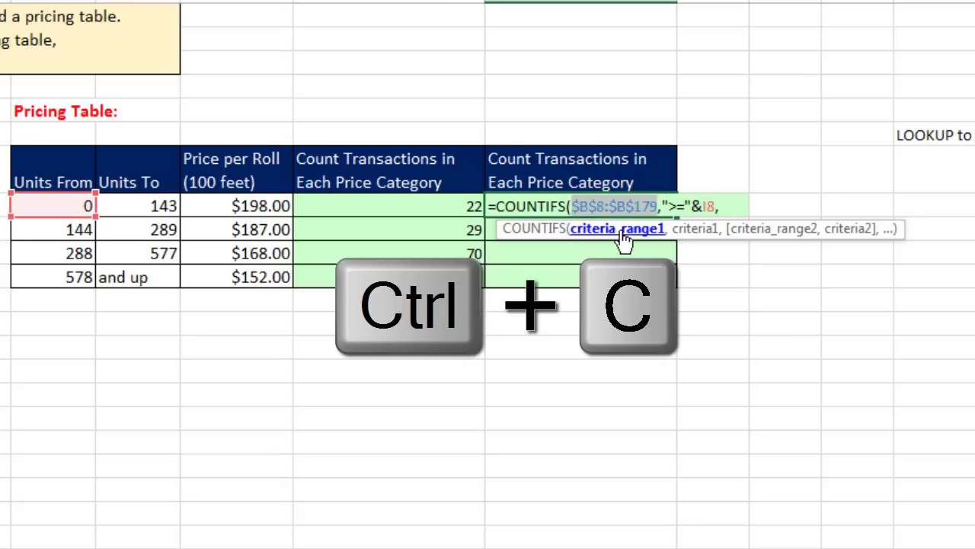
{"action": "left_click", "coordinate": [754, 230]}
{"action": "key", "text": "ctrl+v"}
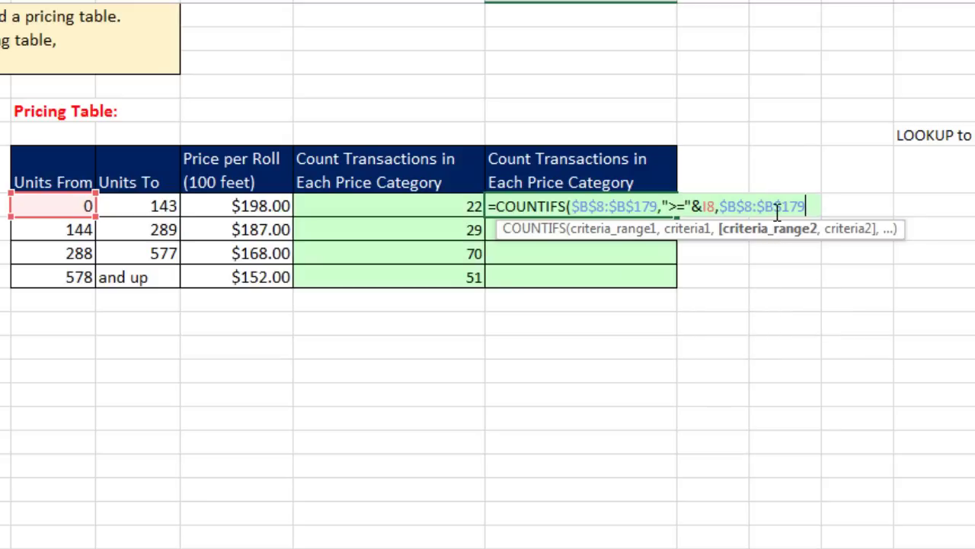
{"action": "type", "text": ","}
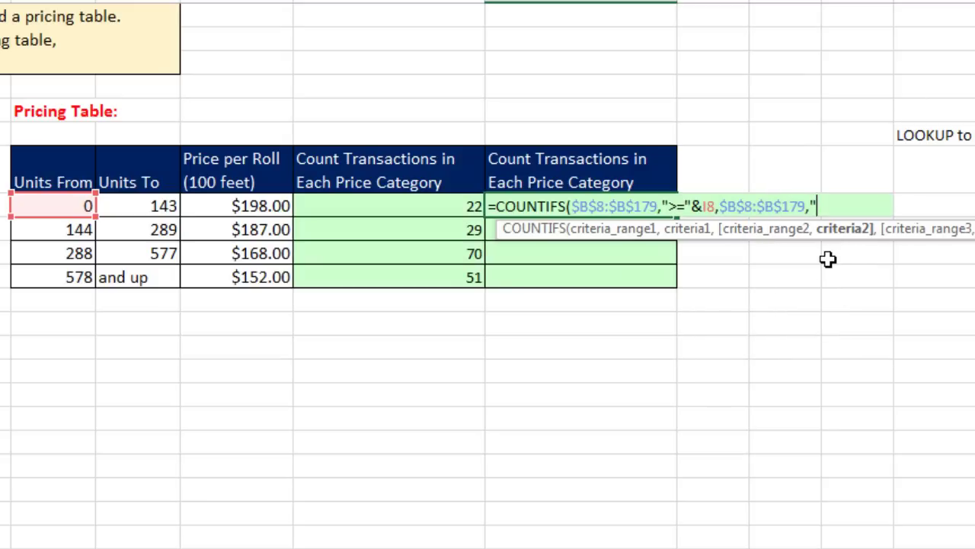
{"action": "type", "text": "\"<"}
{"action": "type", "text": "&"}
{"action": "left_click", "coordinate": [176, 203]}
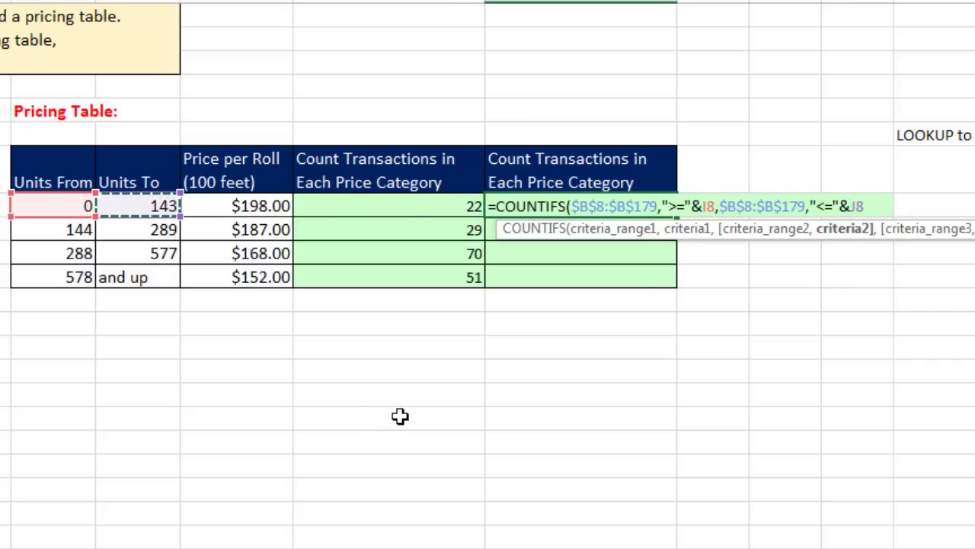
{"action": "type", "text": ")"}
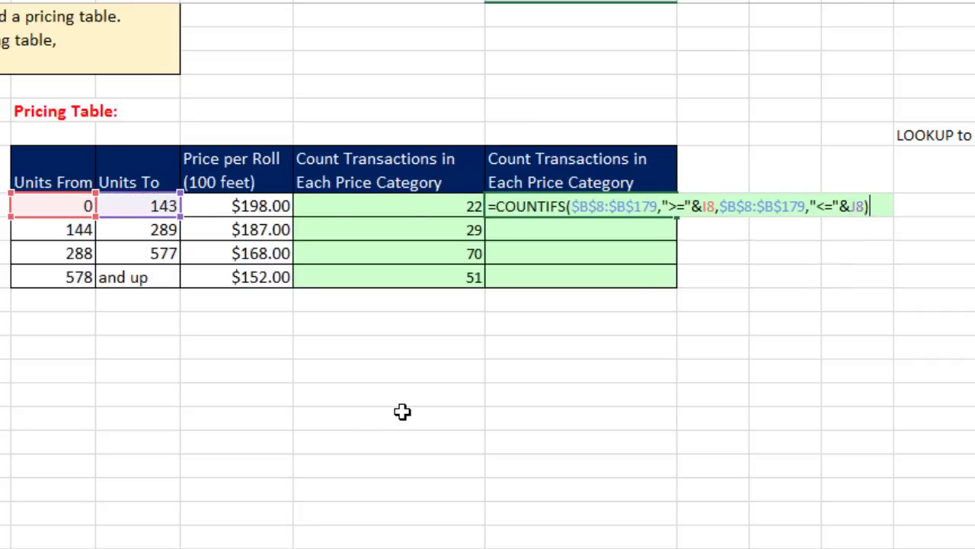
{"action": "key", "text": "ctrl+Return"}
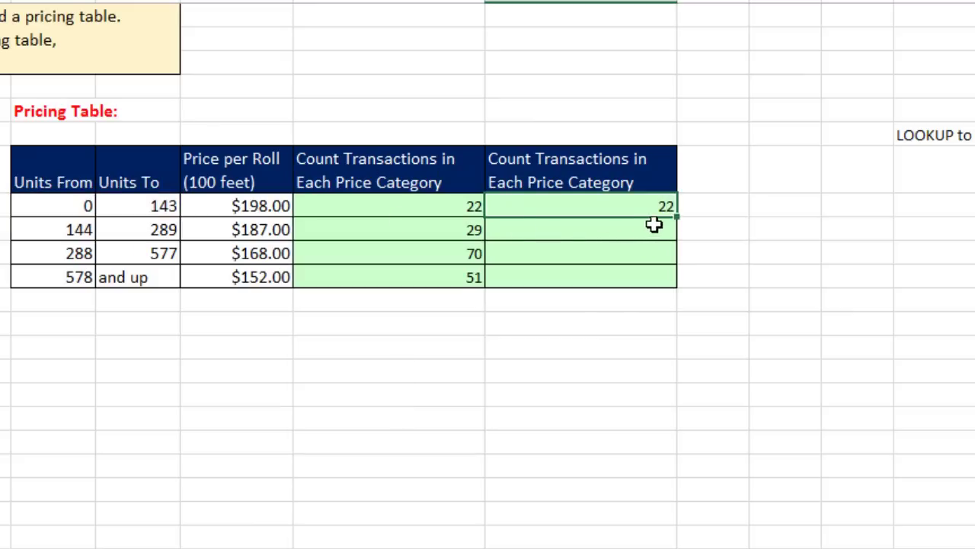
- Fill M8's between-limits count down to M11 and open M11's formula to inspect it
{"action": "left_click_drag", "start_coordinate": [677, 219], "coordinate": [675, 281]}
{"action": "key", "text": "Return"}
{"action": "key", "text": "Return"}
{"action": "key", "text": "Return"}
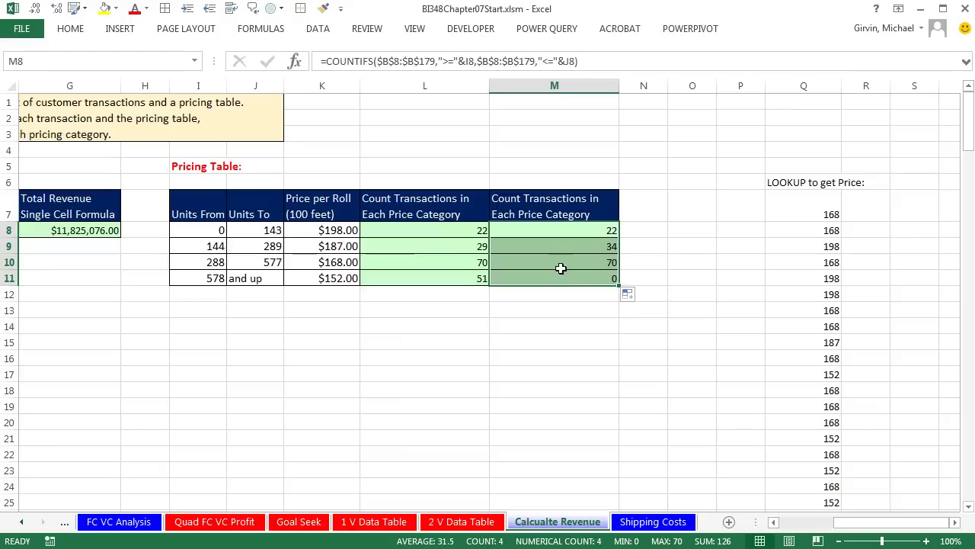
{"action": "key", "text": "F2"}
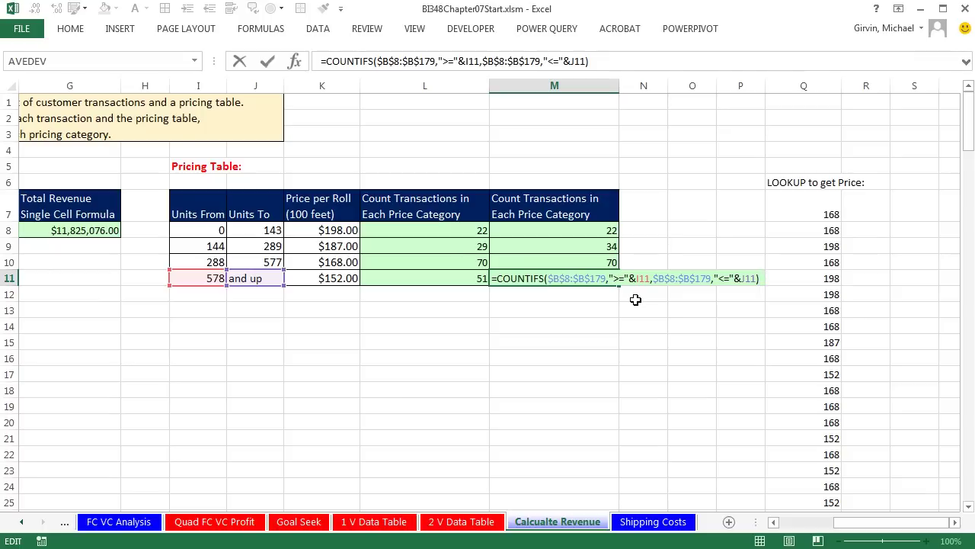
- Test the last tier's upper limit with 1000000 in J11, then undo it
{"action": "key", "text": "Return"}
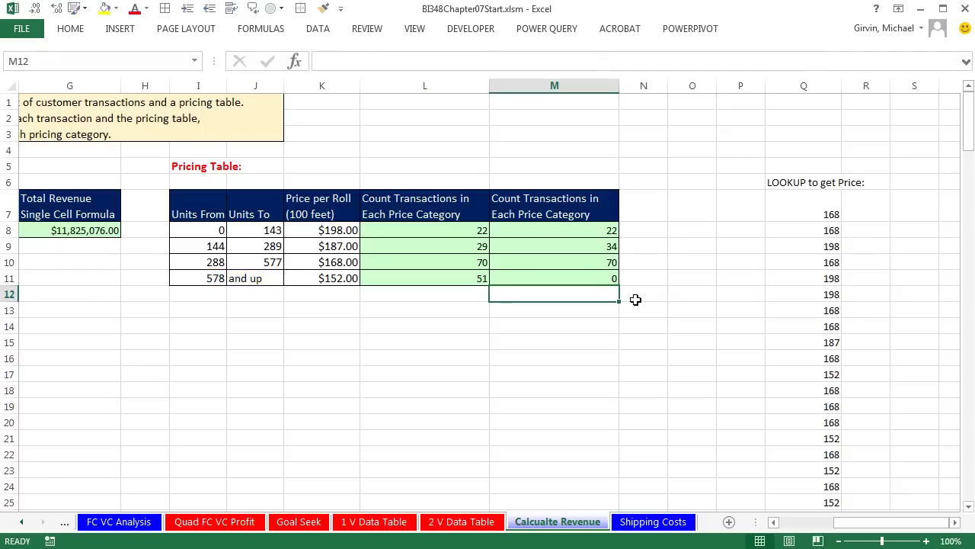
{"action": "left_click", "coordinate": [277, 277]}
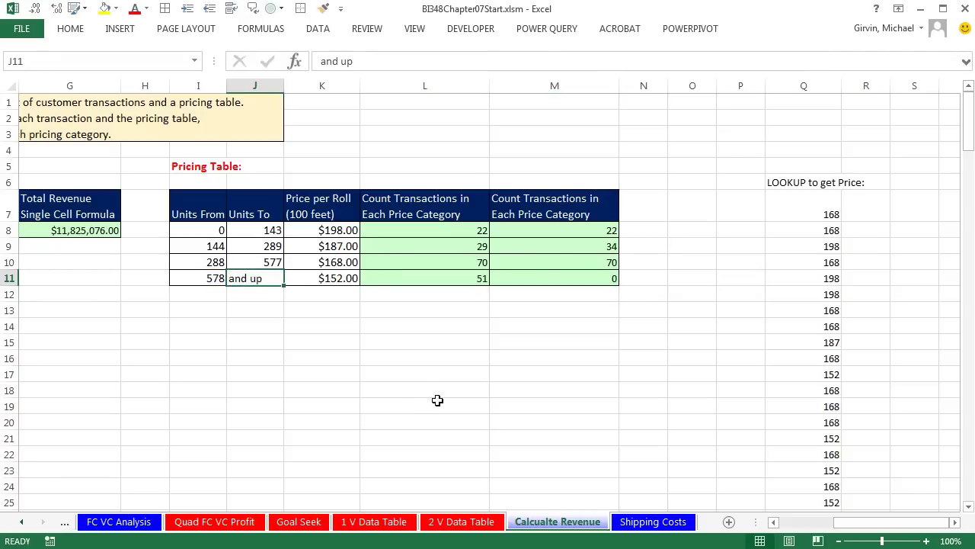
{"action": "type", "text": "1000000"}
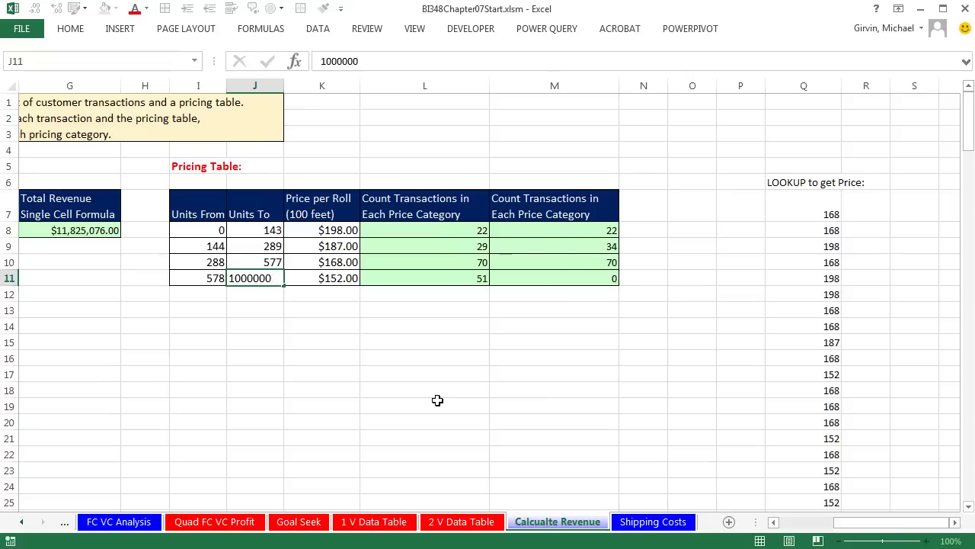
{"action": "key", "text": "ctrl+Return"}
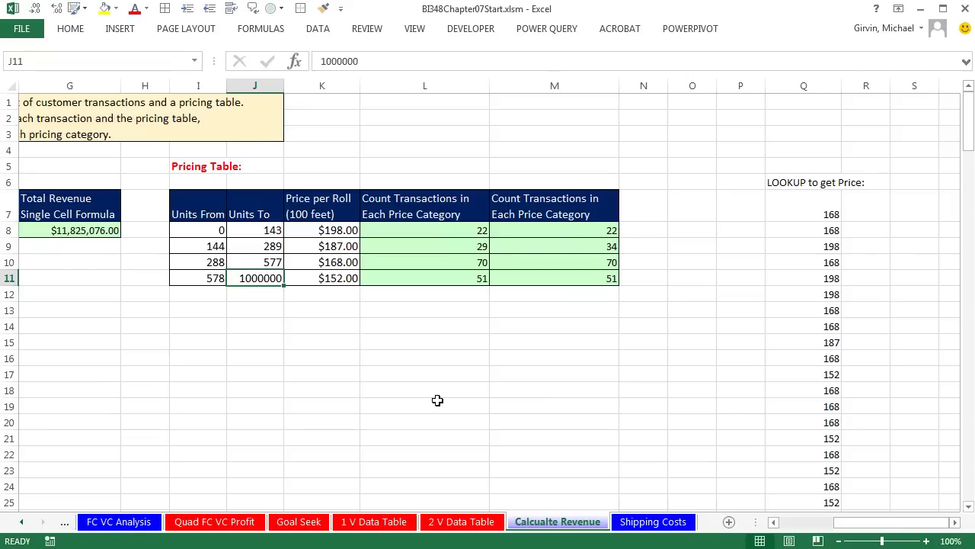
{"action": "key", "text": "ctrl+z"}
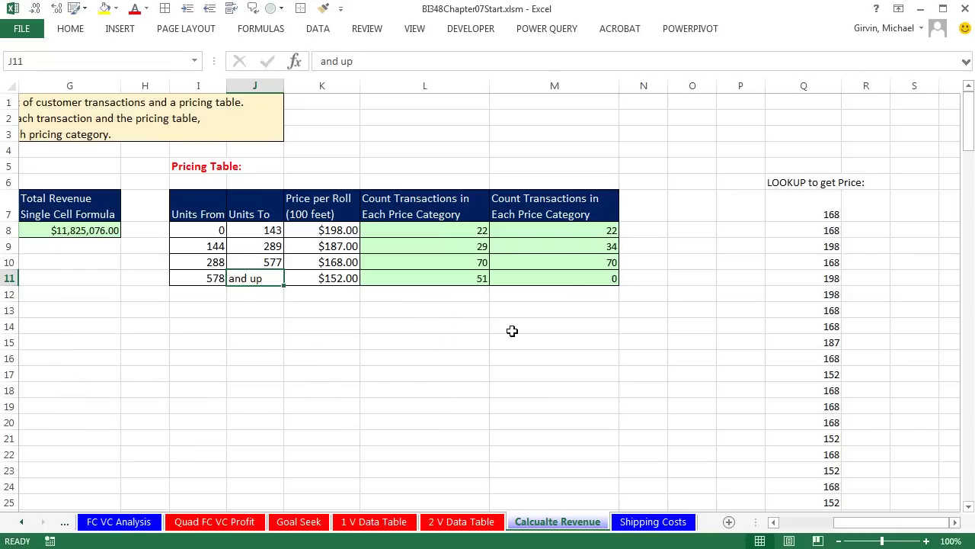
- Remove M11's upper-limit criteria, leaving =COUNTIFS($B$8:$B$179,">="&I11) returning 51
{"action": "double_click", "coordinate": [567, 279]}
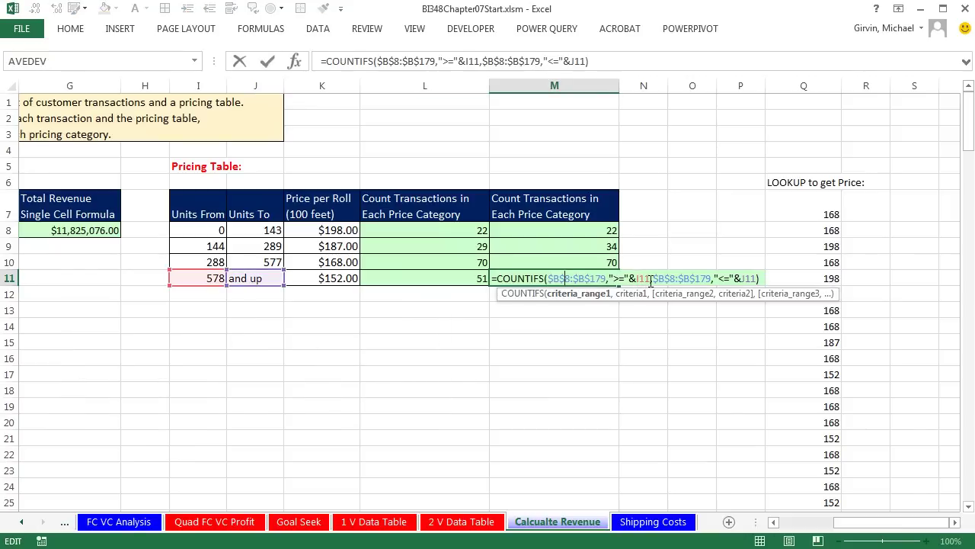
{"action": "left_click_drag", "start_coordinate": [650, 280], "coordinate": [901, 295]}
{"action": "key", "text": "Delete"}
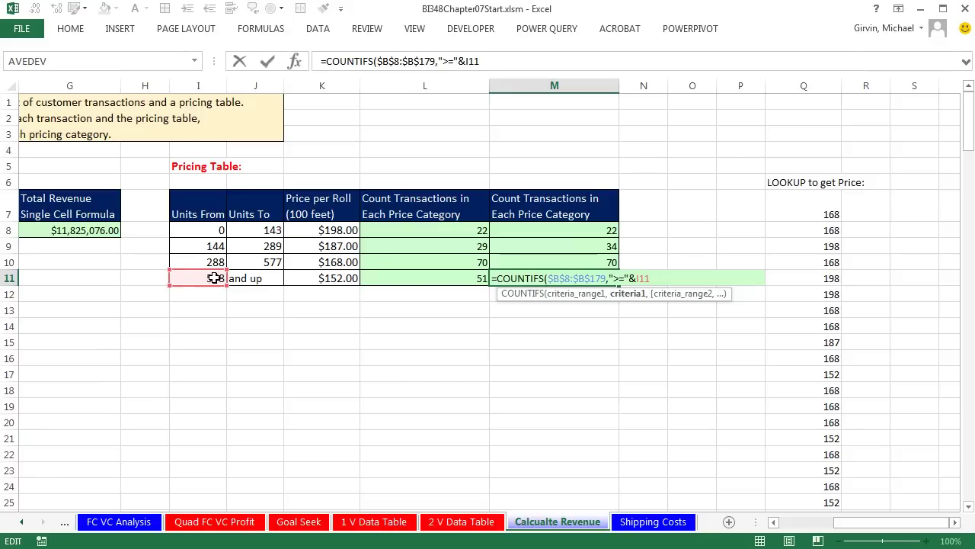
{"action": "type", "text": ")"}
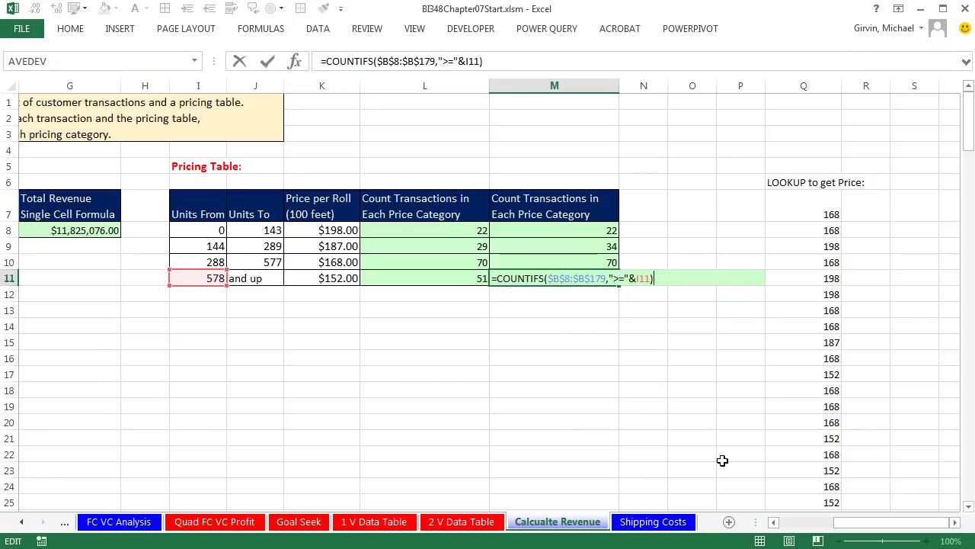
{"action": "key", "text": "ctrl+Return"}
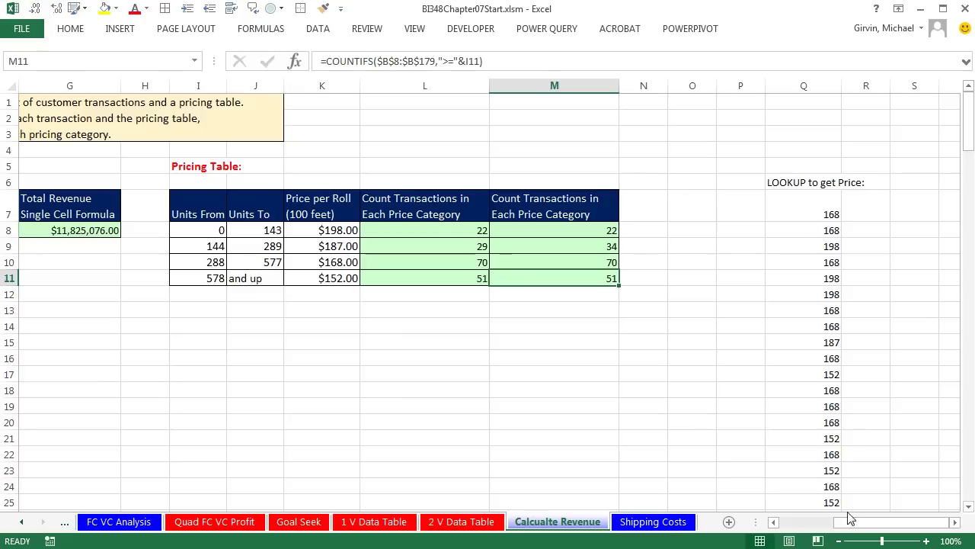
{"action": "left_click", "coordinate": [583, 232]}
{"action": "key", "text": "F2"}
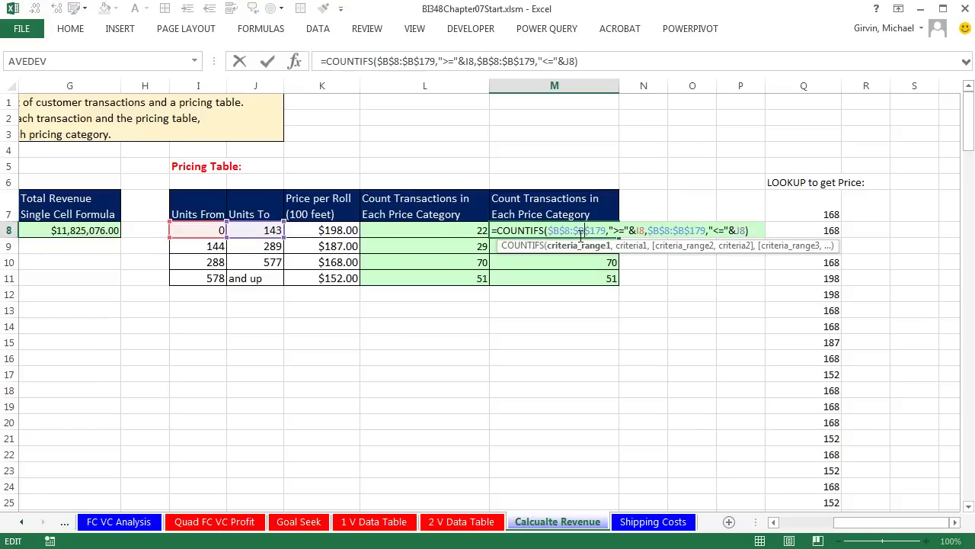
{"action": "key", "text": "Escape"}
{"action": "double_click", "coordinate": [450, 229]}
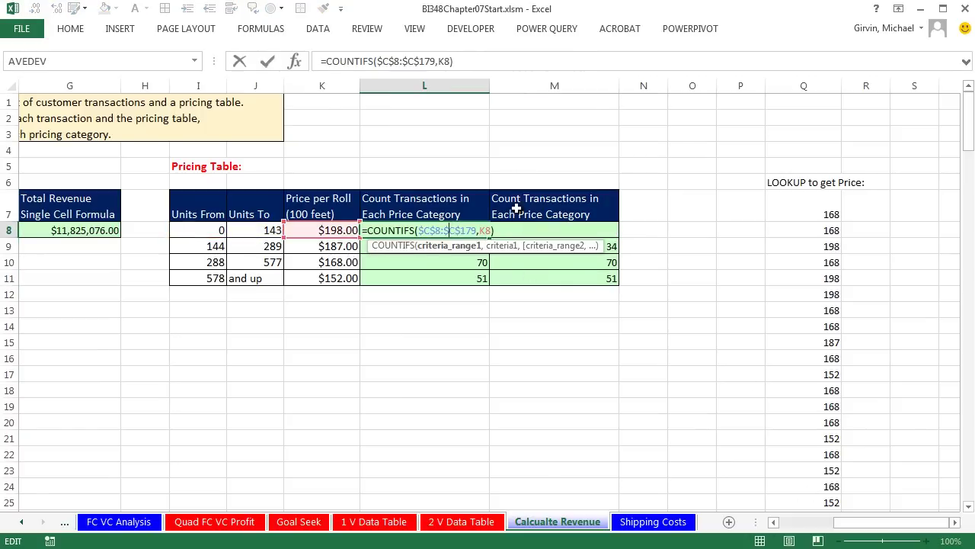
{"action": "left_click", "coordinate": [572, 232]}
{"action": "double_click", "coordinate": [573, 230]}
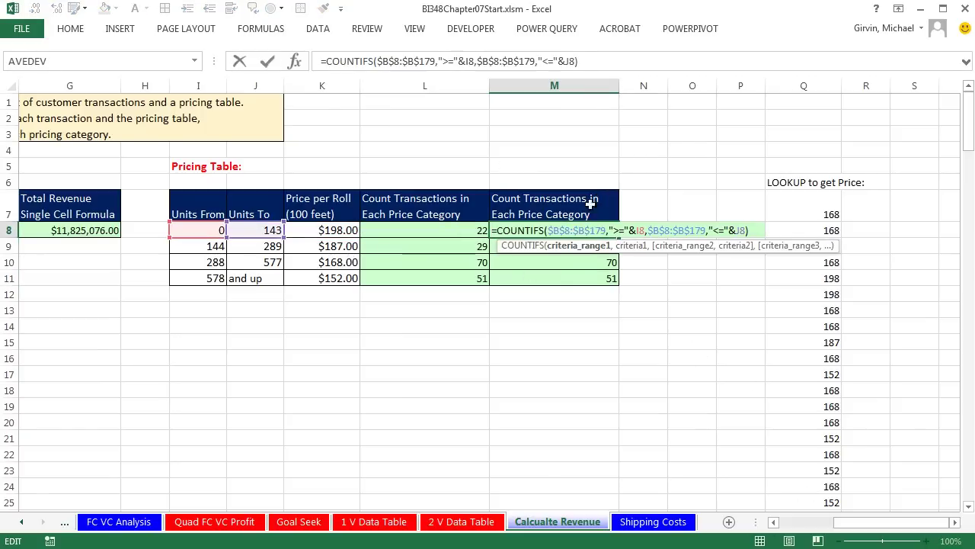
{"action": "left_click_drag", "start_coordinate": [864, 523], "coordinate": [814, 525]}
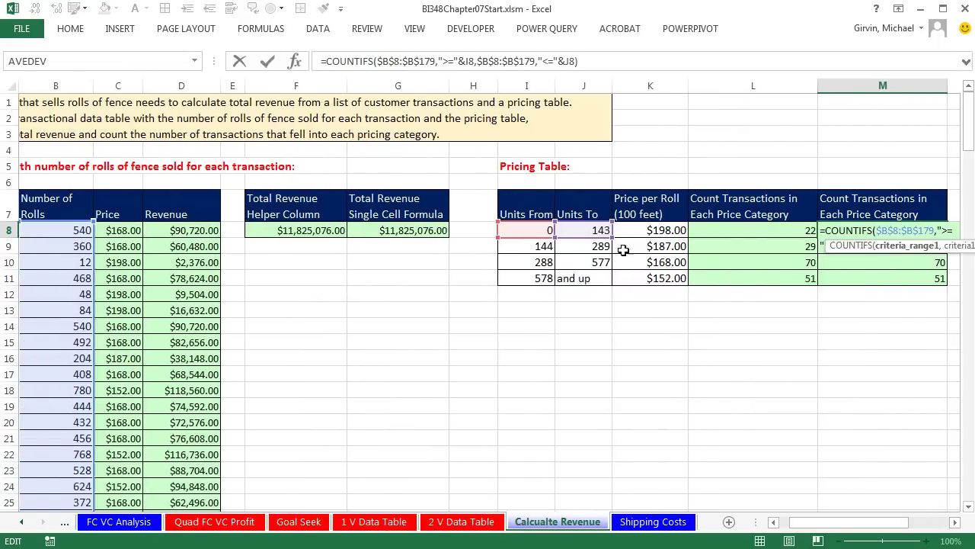
{"action": "key", "text": "Escape"}
{"action": "double_click", "coordinate": [726, 230]}
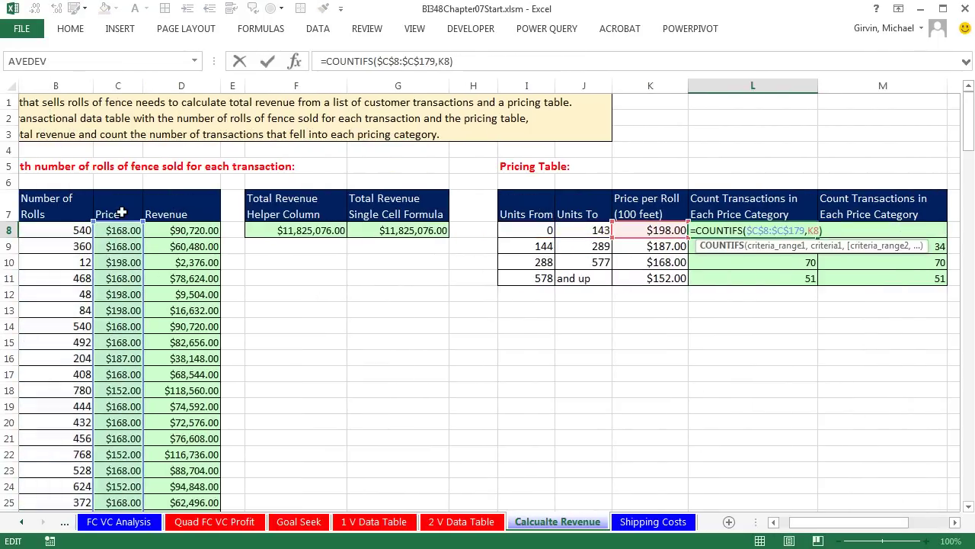
{"action": "key", "text": "Escape"}
{"action": "left_click_drag", "start_coordinate": [834, 531], "coordinate": [822, 531]}
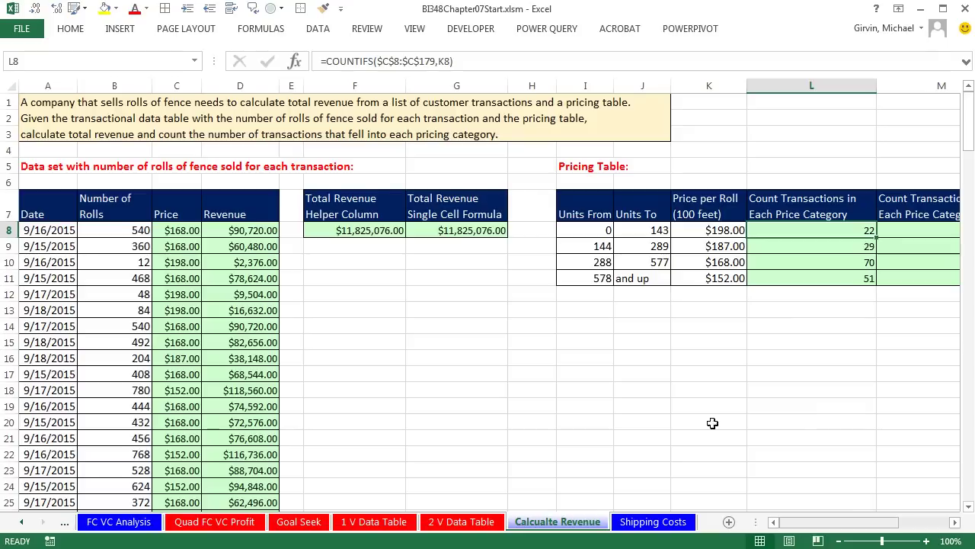
{"action": "double_click", "coordinate": [453, 230]}
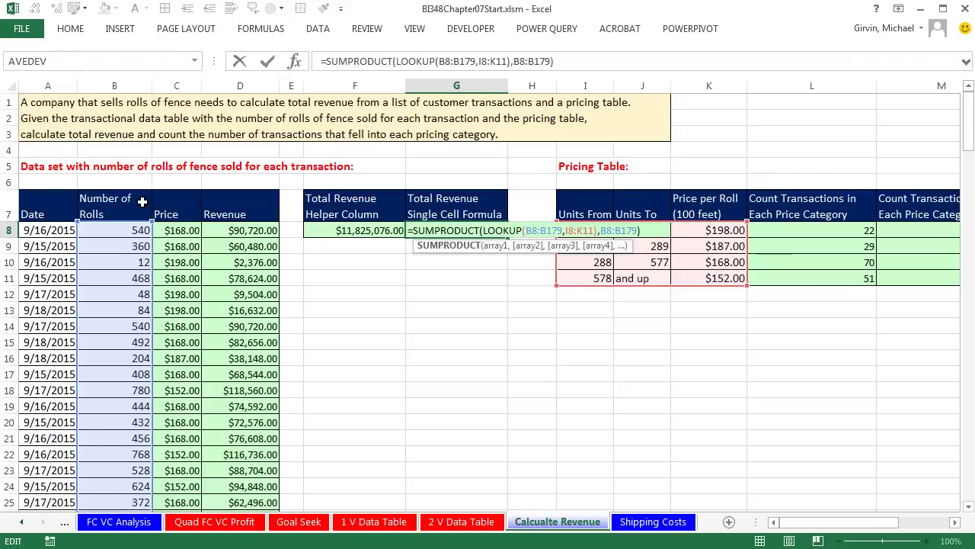
{"action": "key", "text": "Escape"}
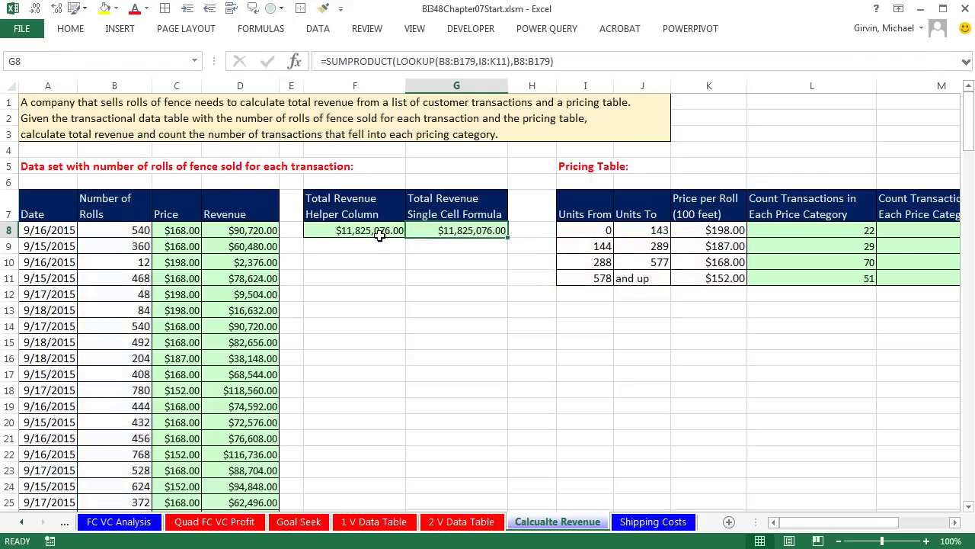
{"action": "left_click", "coordinate": [190, 227]}
{"action": "key", "text": "F2"}
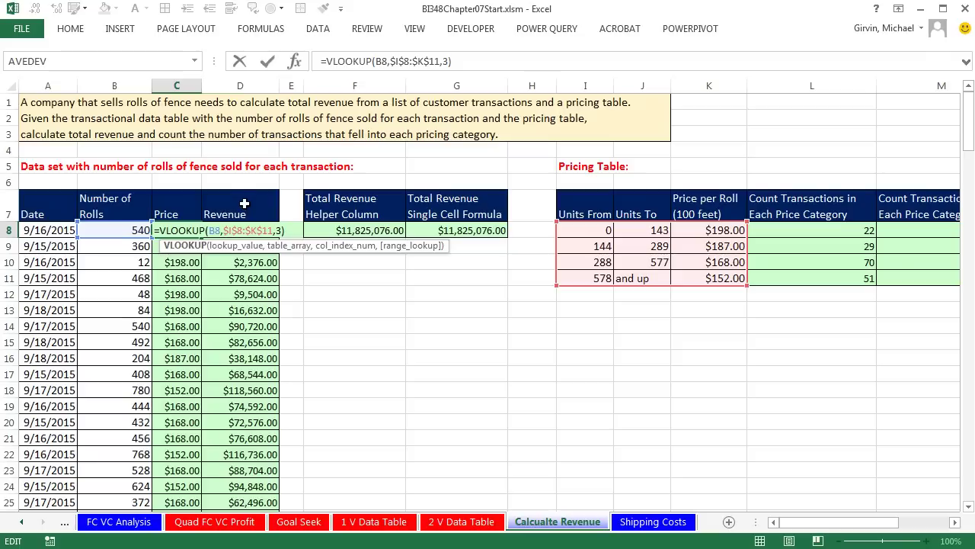
{"action": "left_click", "coordinate": [274, 227]}
{"action": "key", "text": "F2"}
{"action": "double_click", "coordinate": [343, 230]}
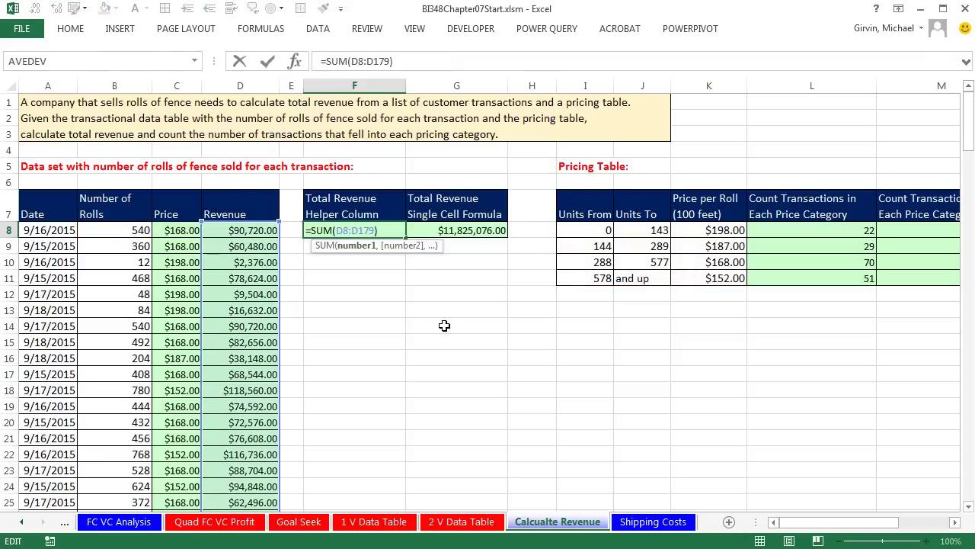
{"action": "key", "text": "Escape"}
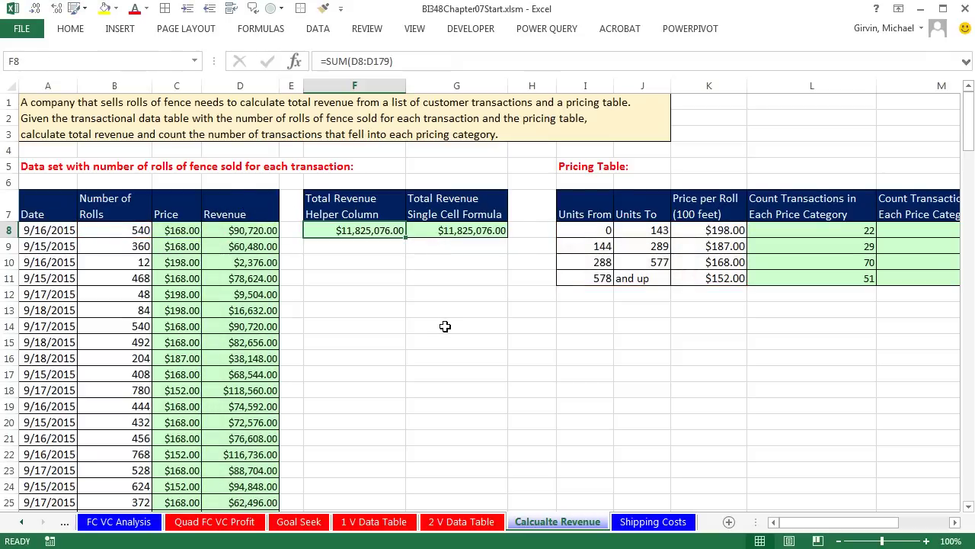